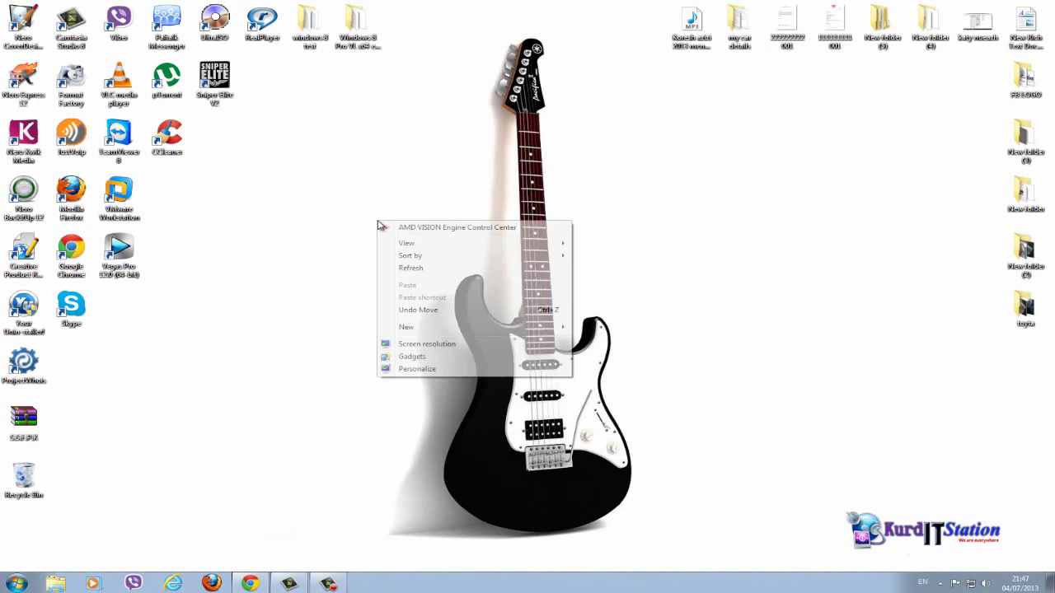
{"action": "left_click", "coordinate": [429, 270]}
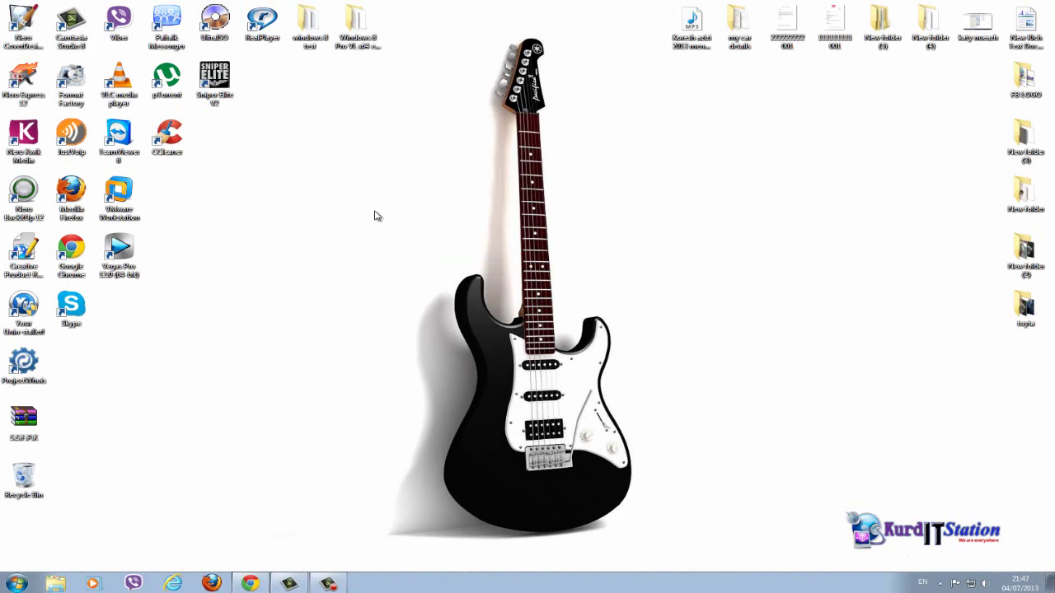
{"action": "right_click", "coordinate": [375, 212]}
{"action": "left_click", "coordinate": [403, 261]}
Switch to Google Chrome, search Google for "audacity" and open the Audacity SourceForge site
{"action": "left_click", "coordinate": [259, 583]}
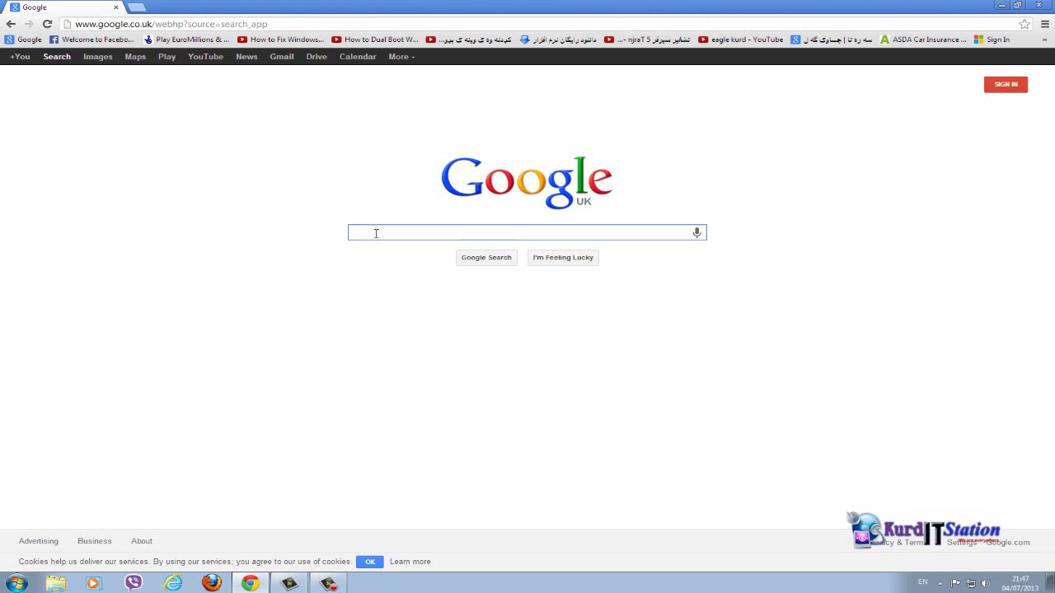
{"action": "type", "text": "auda"}
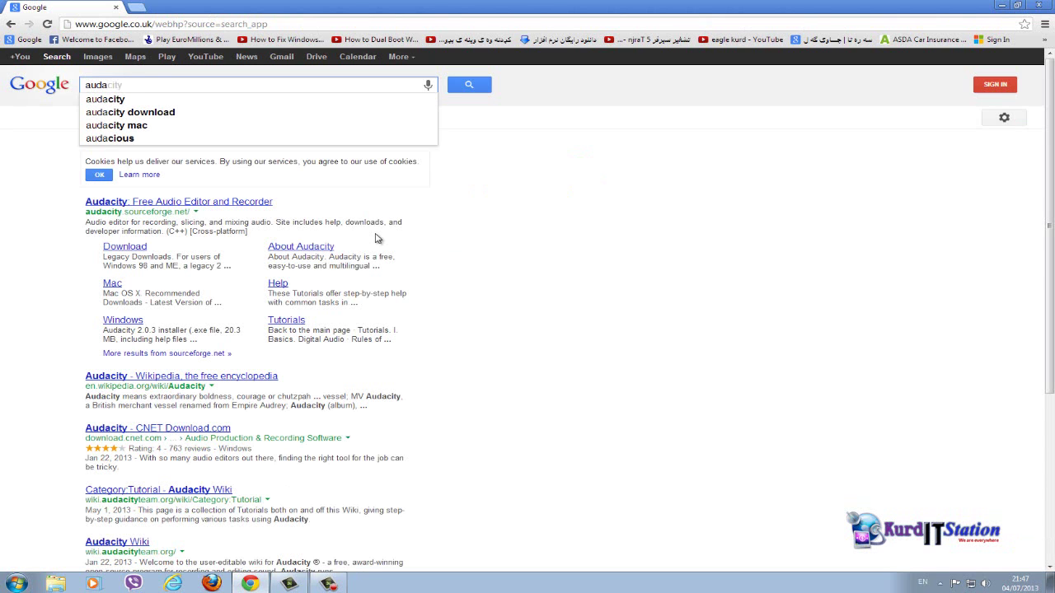
{"action": "type", "text": "ci"}
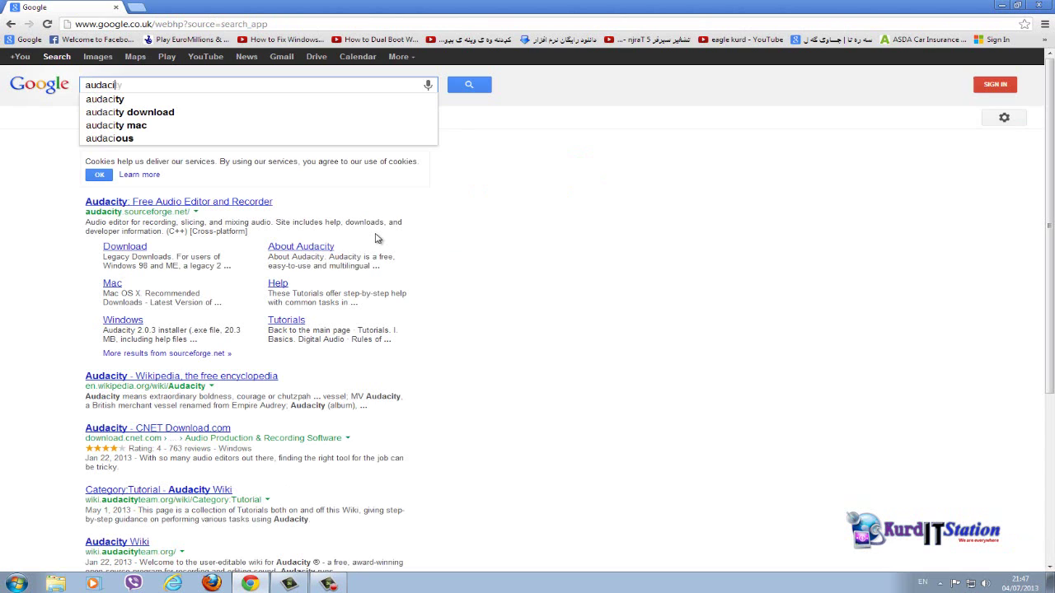
{"action": "type", "text": "ty"}
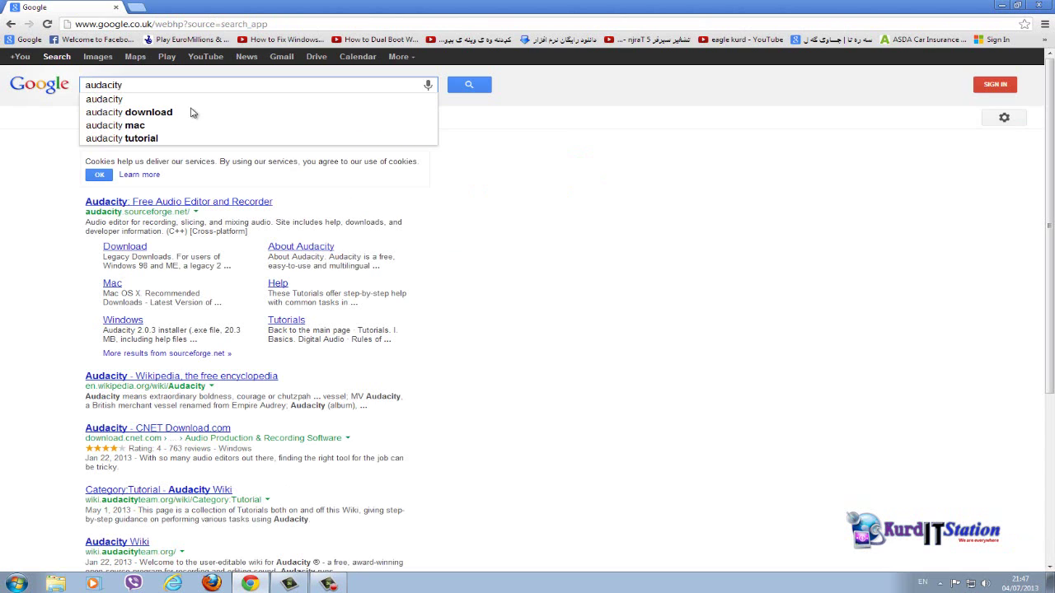
{"action": "left_click", "coordinate": [154, 208]}
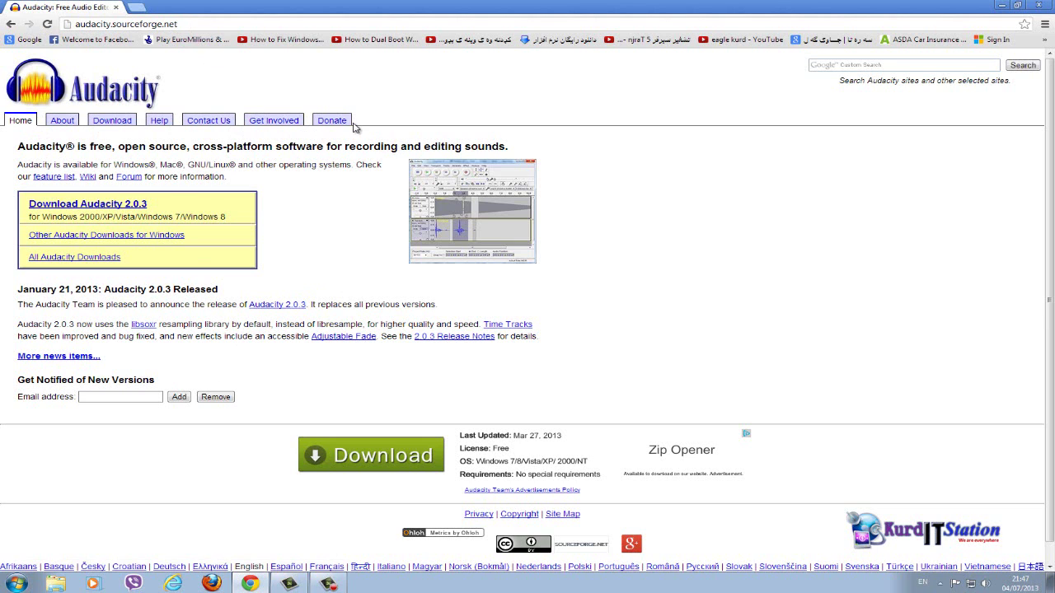
Download the Audacity 2.0.3 installer for Windows from the site's download page, keeping the default save path
{"action": "left_click", "coordinate": [112, 121]}
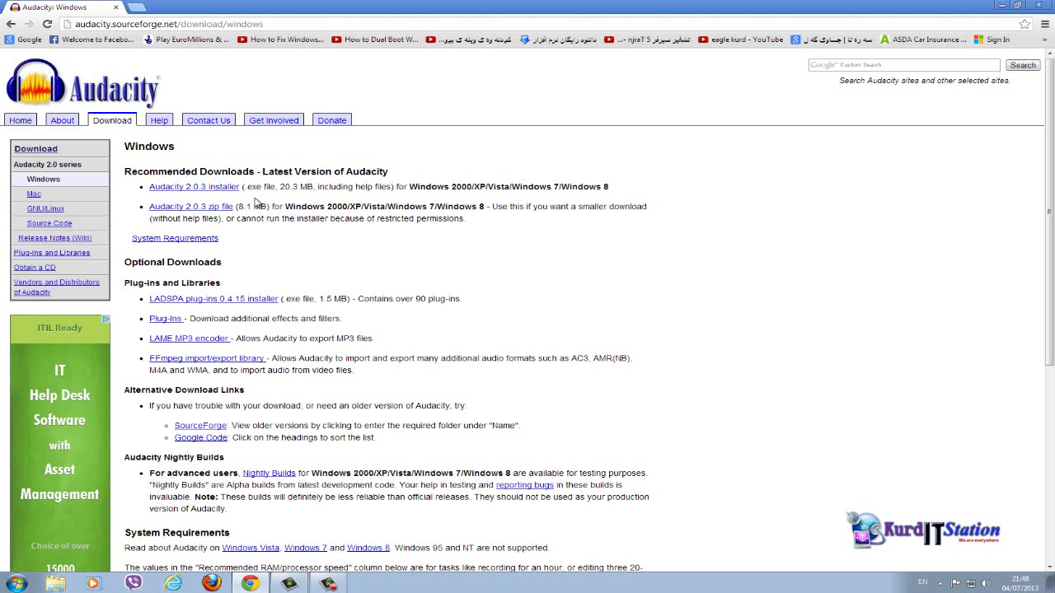
{"action": "left_click", "coordinate": [201, 188]}
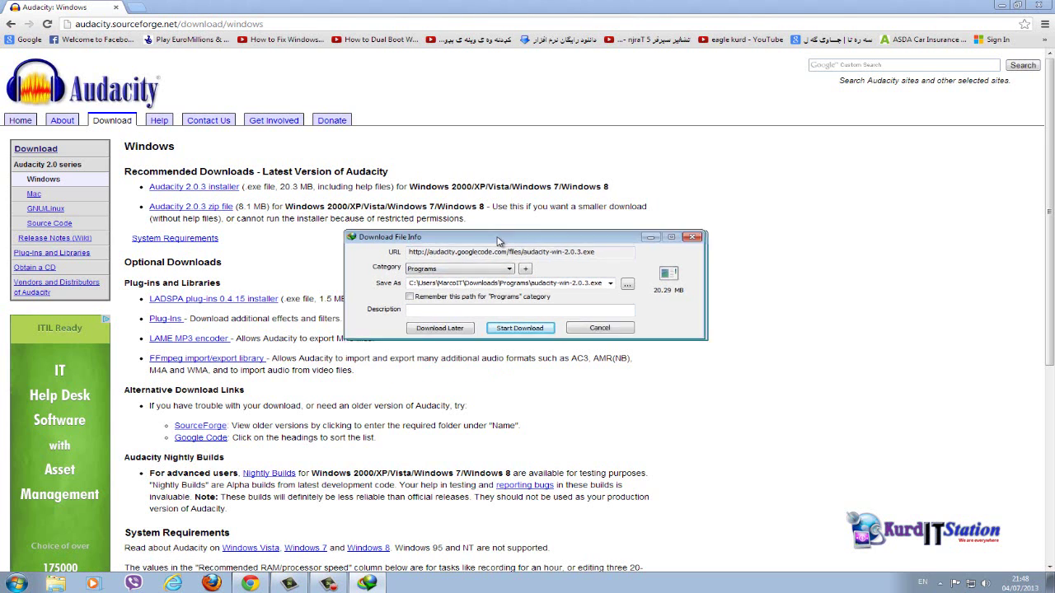
{"action": "left_click_drag", "start_coordinate": [507, 244], "coordinate": [477, 237]}
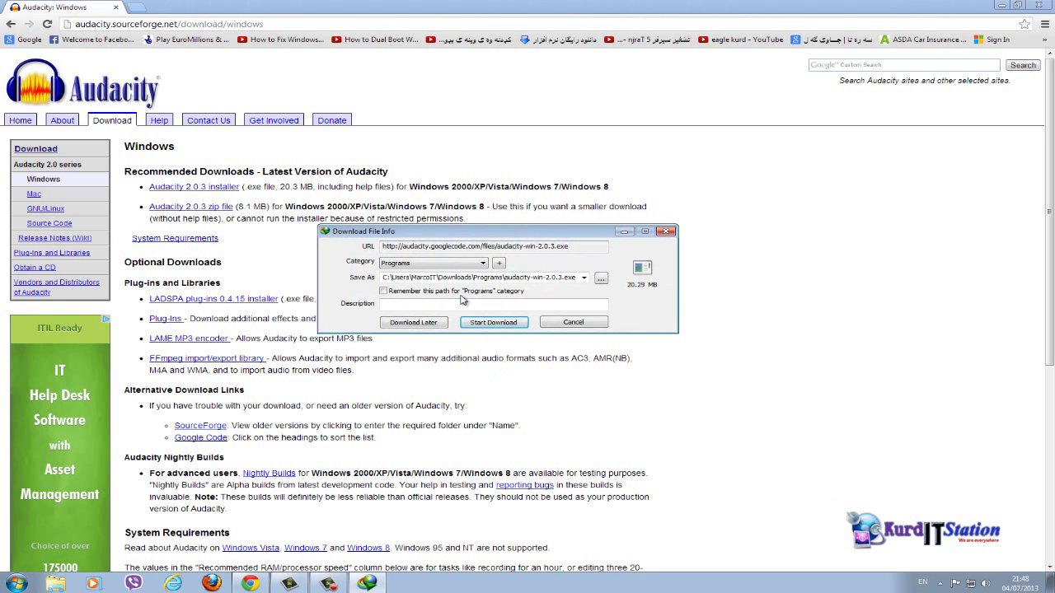
{"action": "left_click", "coordinate": [493, 326]}
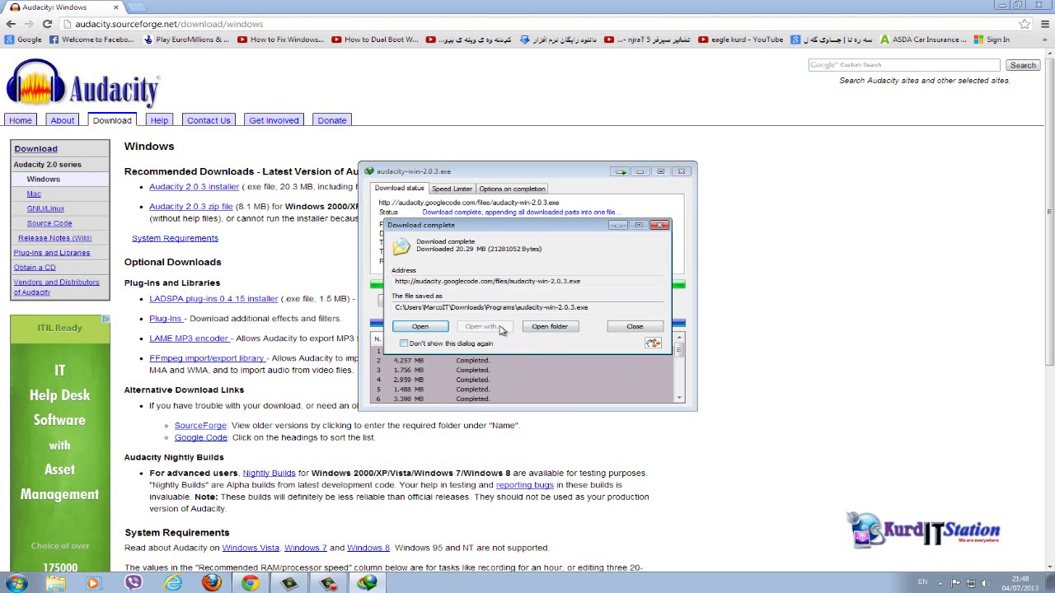
Move the downloaded audacity-win-2.0.3 installer from its Programs download folder onto the desktop and close the folder
{"action": "left_click", "coordinate": [545, 328]}
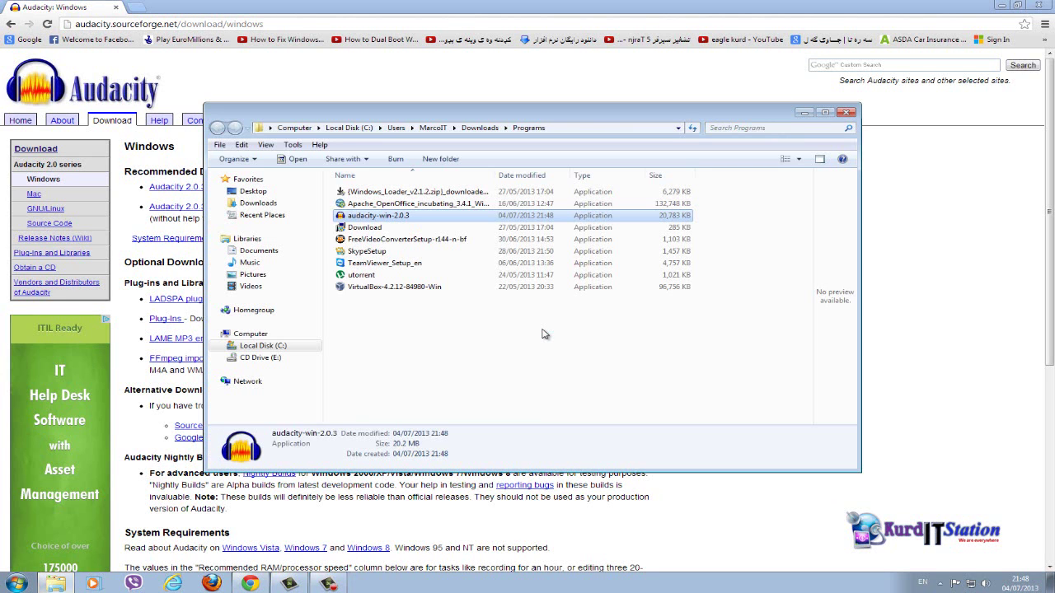
{"action": "left_click", "coordinate": [1002, 10]}
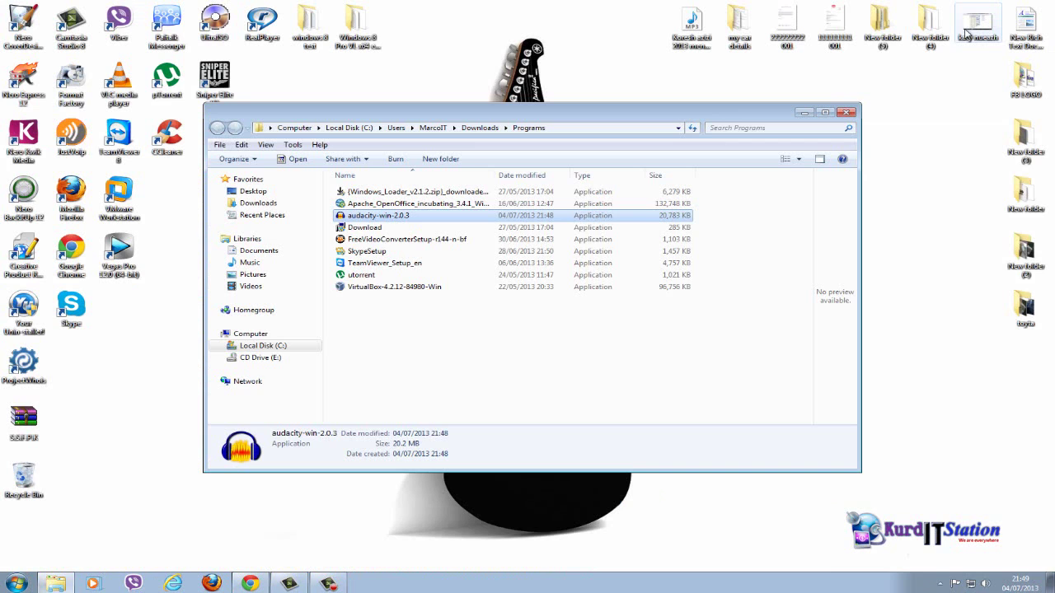
{"action": "left_click_drag", "start_coordinate": [601, 115], "coordinate": [745, 134]}
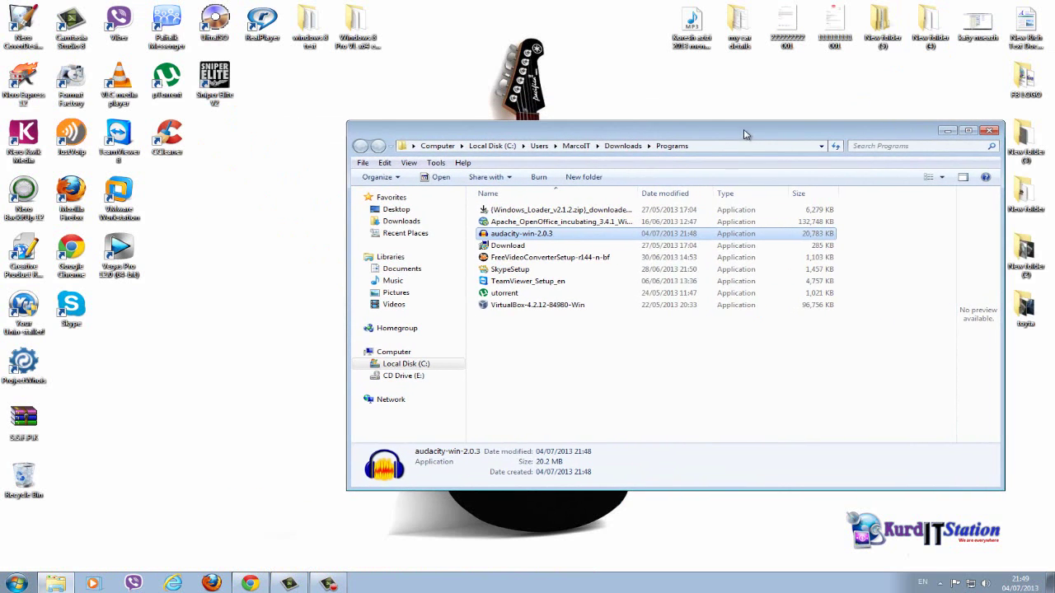
{"action": "left_click_drag", "start_coordinate": [506, 238], "coordinate": [287, 223]}
{"action": "left_click_drag", "start_coordinate": [777, 135], "coordinate": [648, 148]}
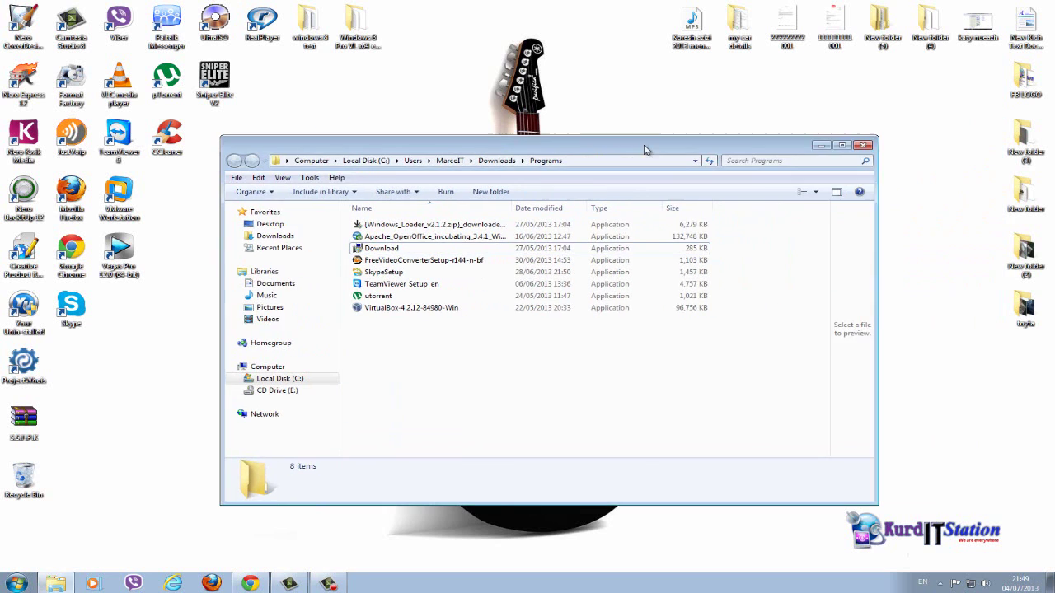
{"action": "left_click", "coordinate": [863, 144]}
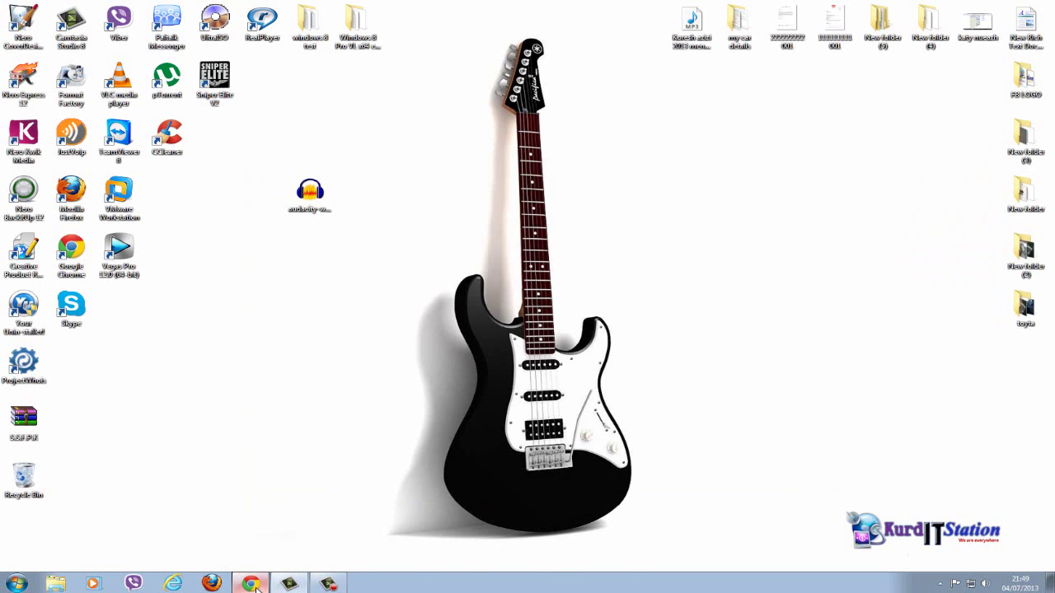
Return to the Audacity download page in Chrome and download the LADSPA plug-ins 0.4.15 installer
{"action": "left_click", "coordinate": [250, 583]}
{"action": "scroll", "coordinate": [402, 275], "scroll_direction": "down", "scroll_amount": 1}
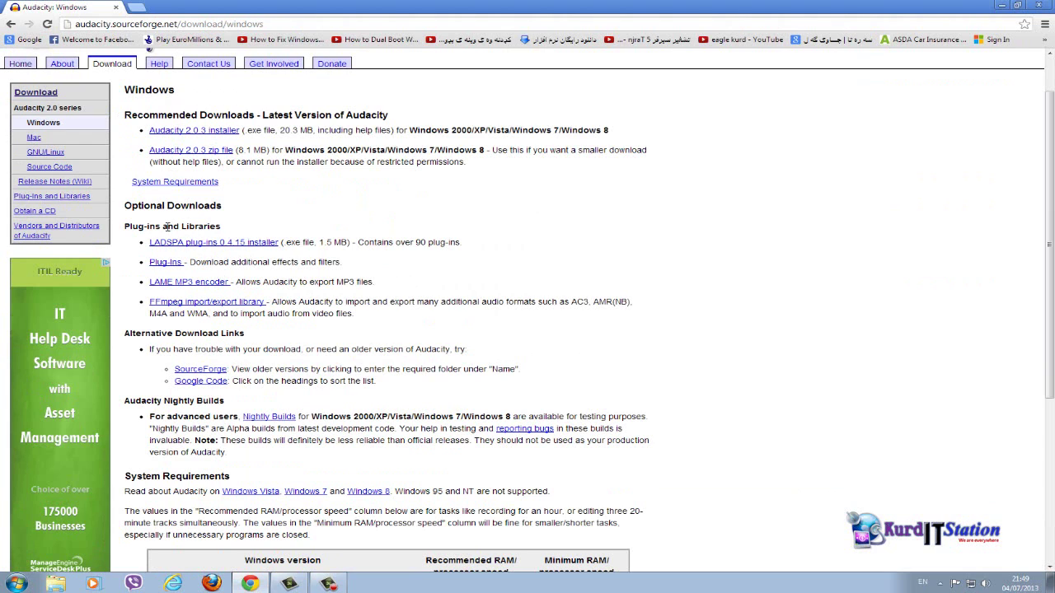
{"action": "left_click", "coordinate": [220, 248]}
{"action": "left_click", "coordinate": [509, 335]}
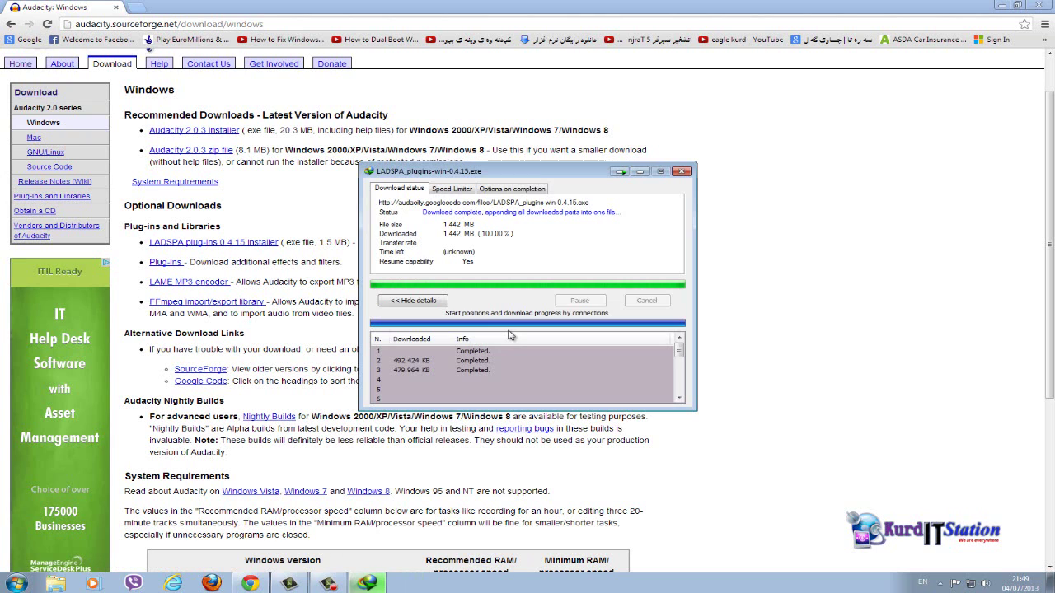
Move the LADSPA_plugins-win-0.4.15 installer from its download folder onto the desktop and close the folder
{"action": "left_click", "coordinate": [550, 327]}
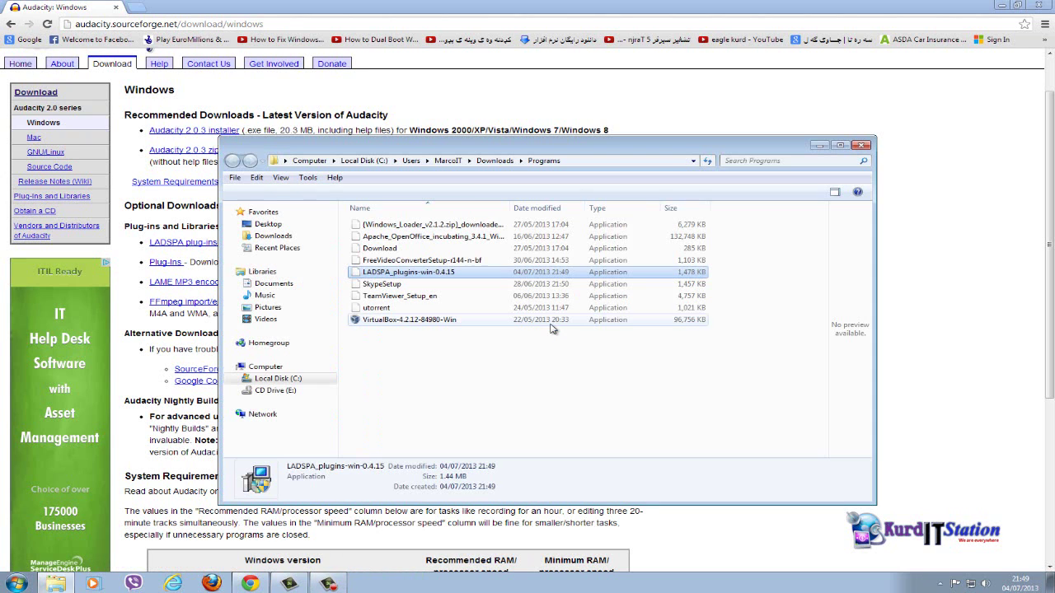
{"action": "left_click", "coordinate": [1001, 8]}
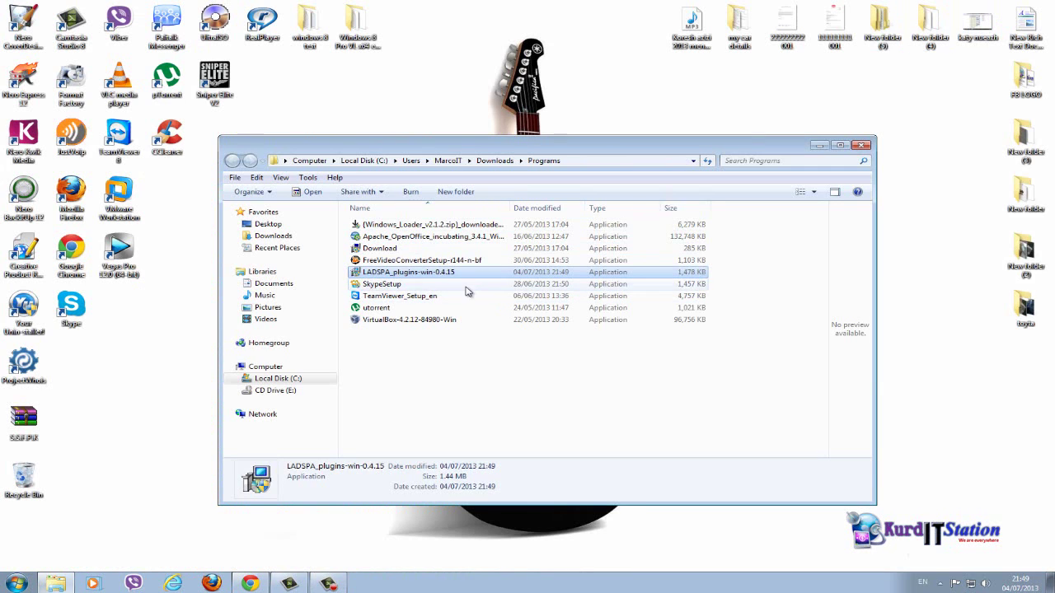
{"action": "left_click_drag", "start_coordinate": [447, 143], "coordinate": [632, 142]}
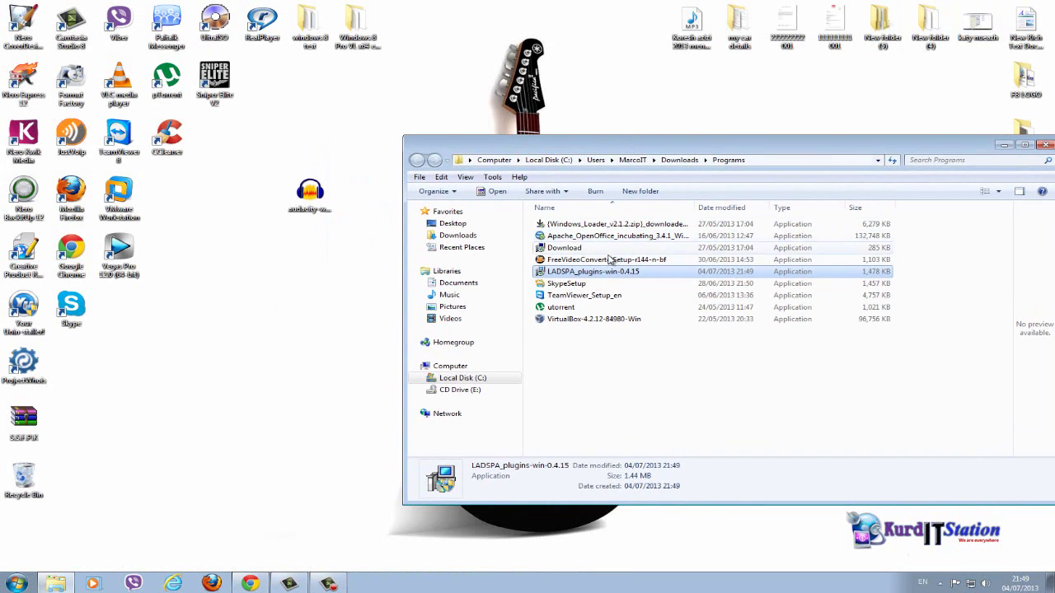
{"action": "left_click_drag", "start_coordinate": [583, 280], "coordinate": [306, 293]}
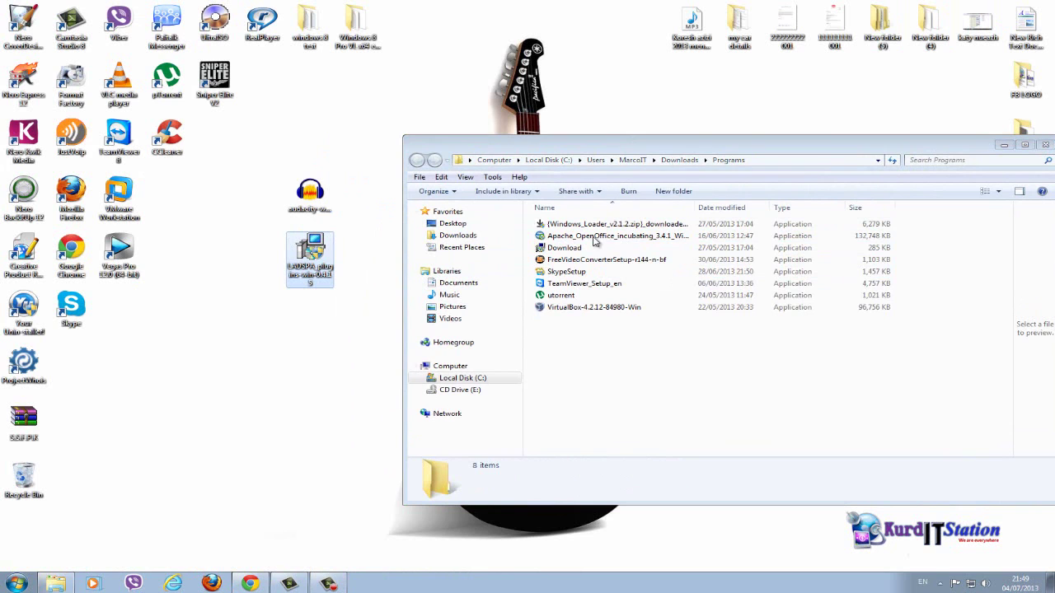
{"action": "left_click_drag", "start_coordinate": [781, 151], "coordinate": [598, 146]}
{"action": "left_click", "coordinate": [863, 145]}
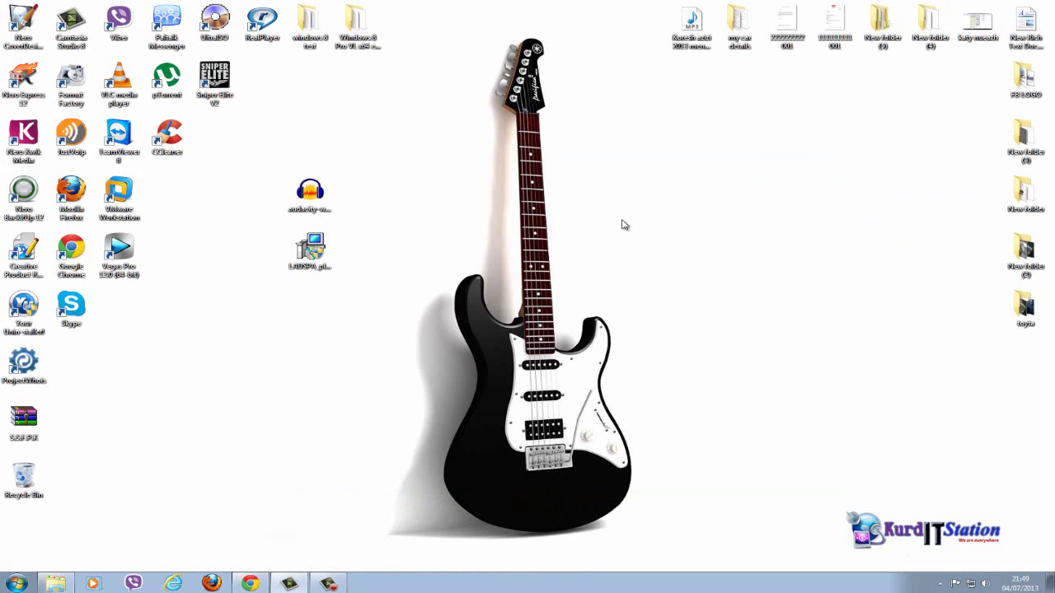
Move the Audacity installer icon one row higher on the desktop, above the LADSPA installer, and select it
{"action": "left_click_drag", "start_coordinate": [328, 212], "coordinate": [329, 157]}
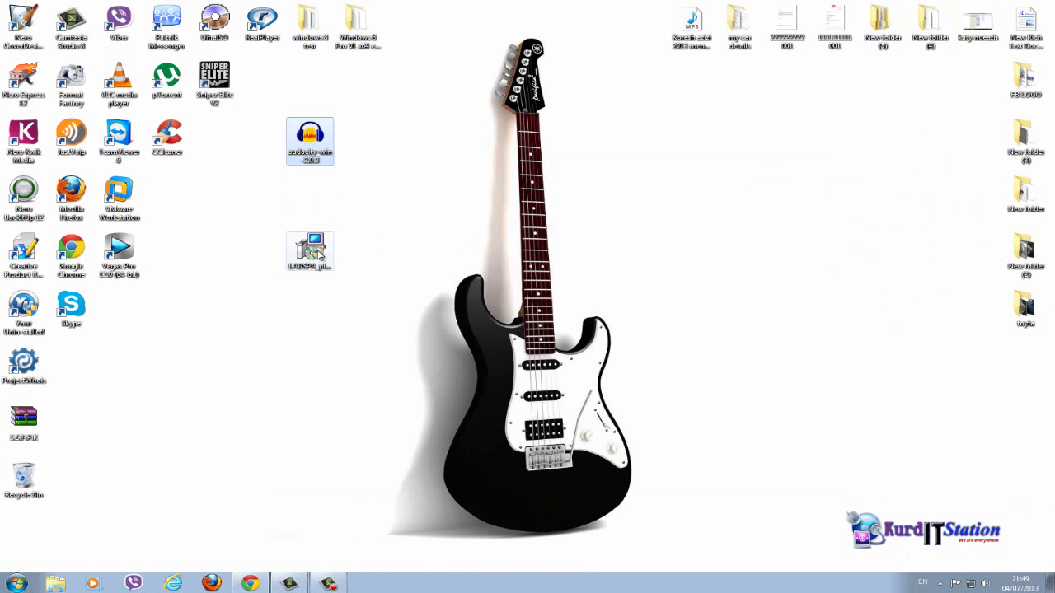
{"action": "left_click_drag", "start_coordinate": [314, 249], "coordinate": [323, 237]}
{"action": "left_click", "coordinate": [320, 142]}
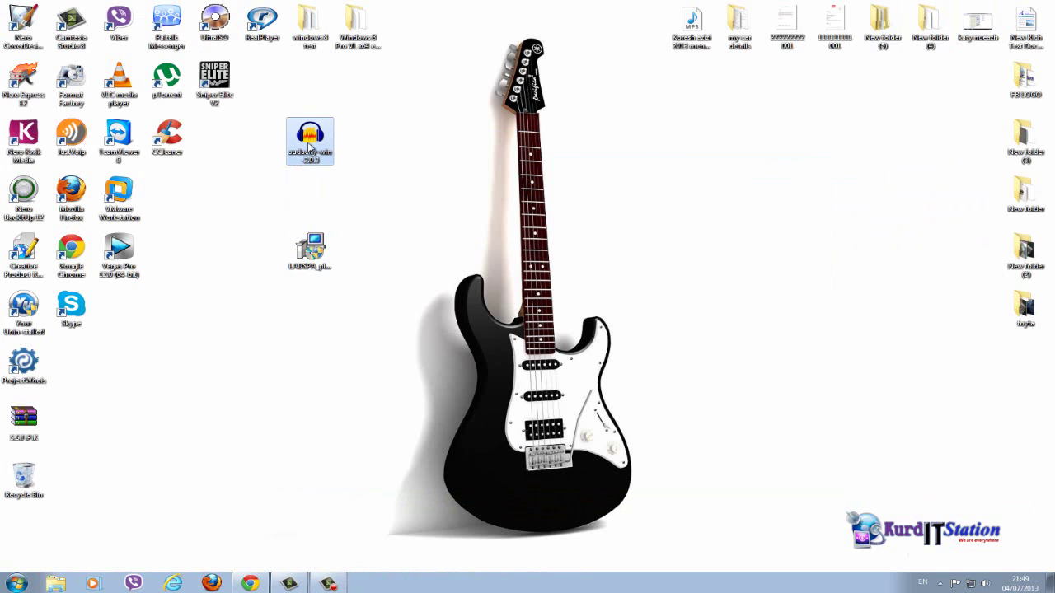
Launch the audacity-win-2.0.3 installer and accept English as the setup language
{"action": "double_click", "coordinate": [309, 146]}
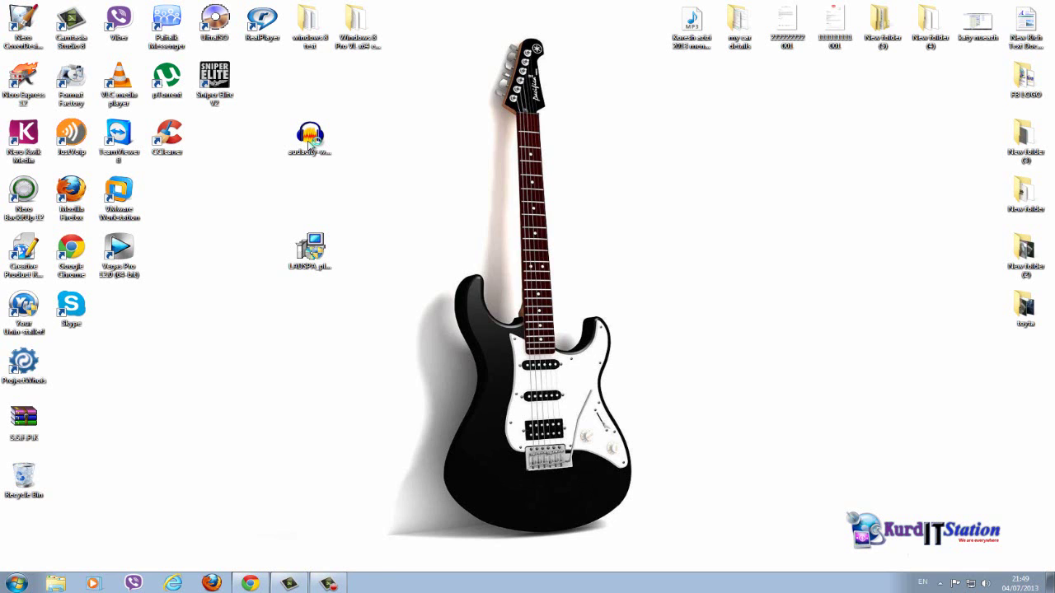
{"action": "left_click", "coordinate": [514, 295]}
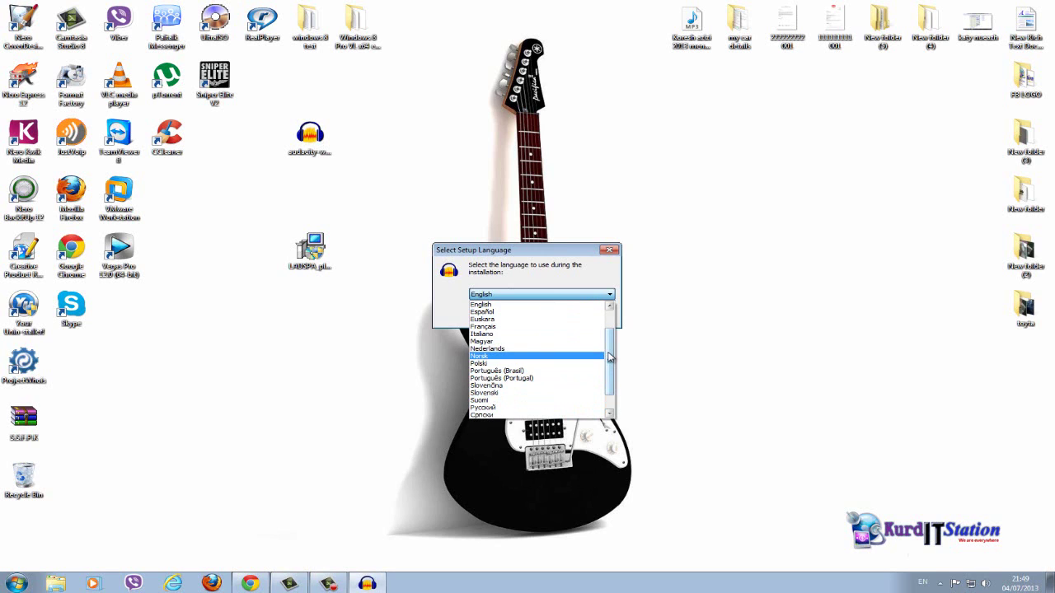
{"action": "left_click_drag", "start_coordinate": [611, 360], "coordinate": [601, 283]}
{"action": "left_click", "coordinate": [535, 278]}
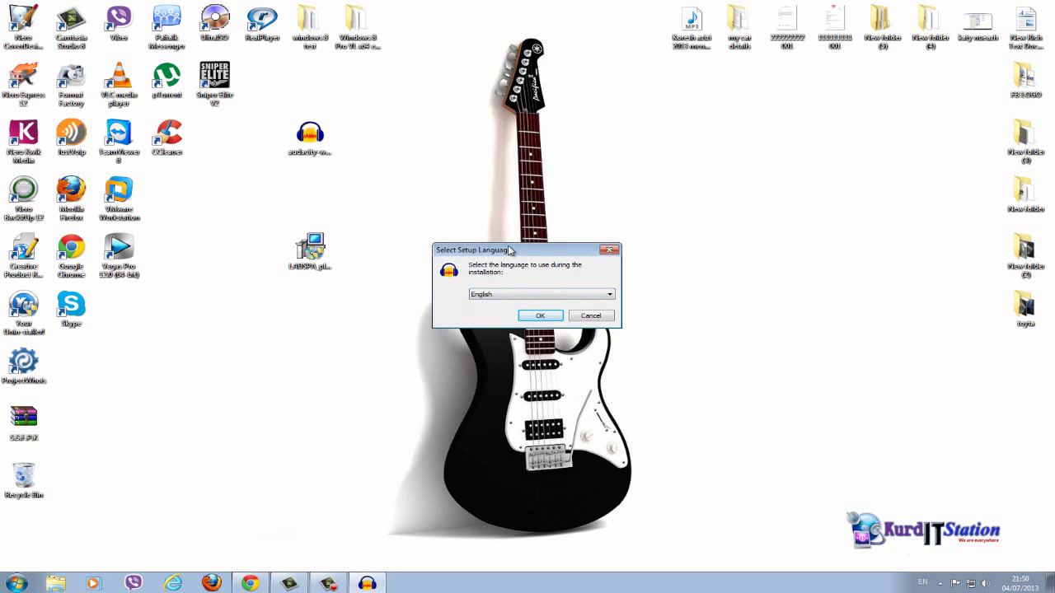
{"action": "left_click_drag", "start_coordinate": [511, 249], "coordinate": [508, 245]}
{"action": "left_click", "coordinate": [537, 312]}
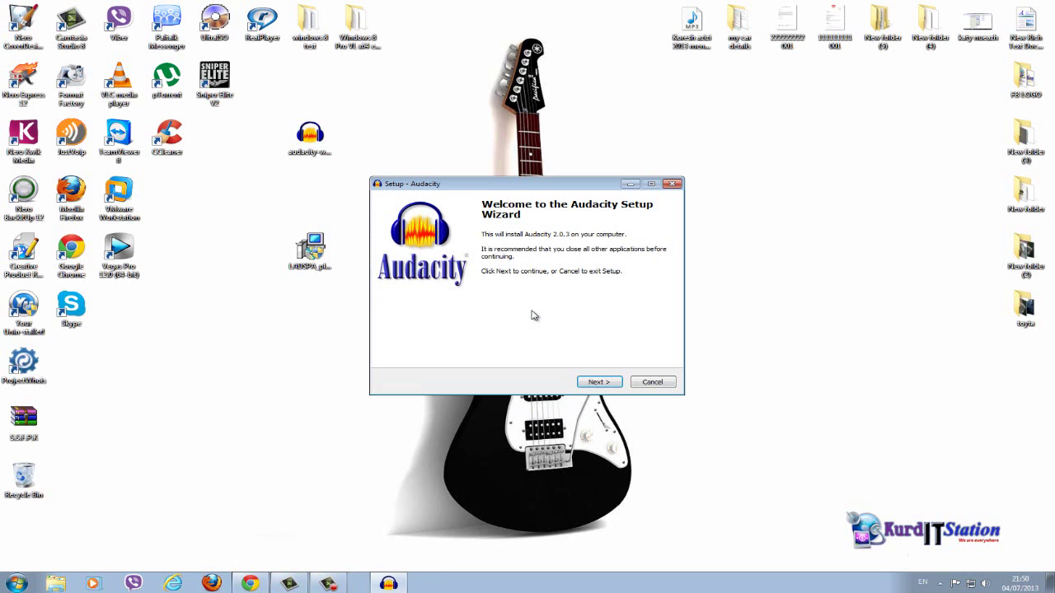
Install Audacity into C:\Program Files (x86)\Audacity with a desktop icon, leaving Reset Preferences off
{"action": "left_click", "coordinate": [599, 382]}
{"action": "scroll", "coordinate": [590, 389], "scroll_direction": "down", "scroll_amount": 1}
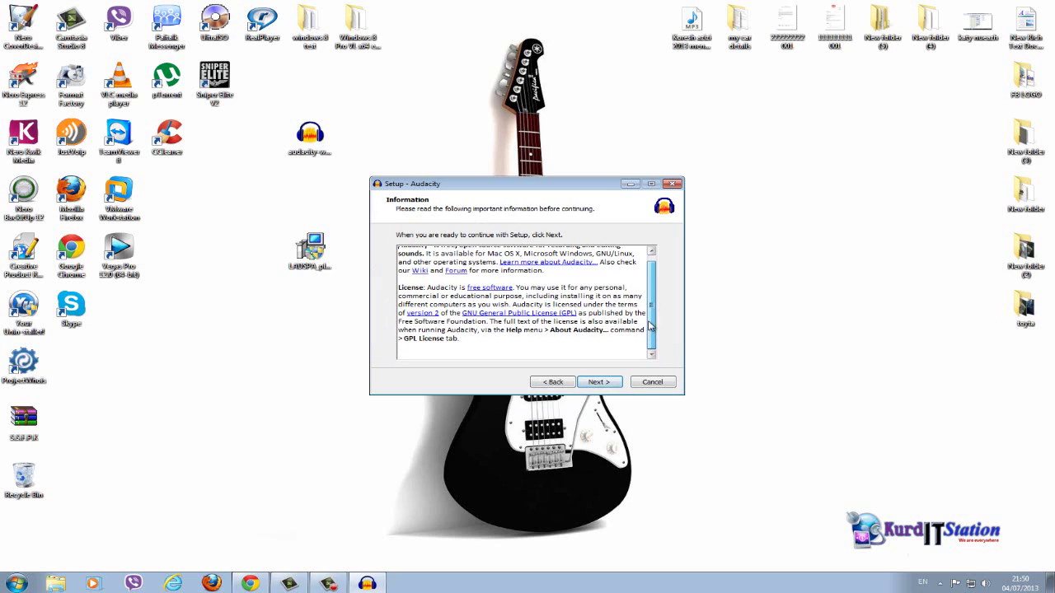
{"action": "scroll", "coordinate": [592, 387], "scroll_direction": "up", "scroll_amount": 1}
{"action": "left_click", "coordinate": [595, 384]}
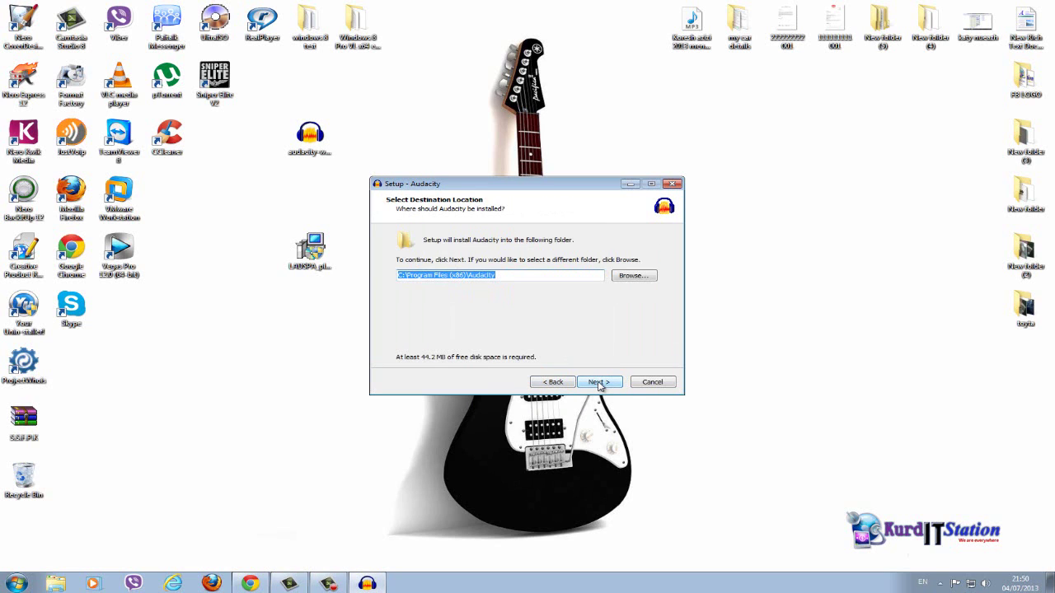
{"action": "left_click", "coordinate": [513, 277]}
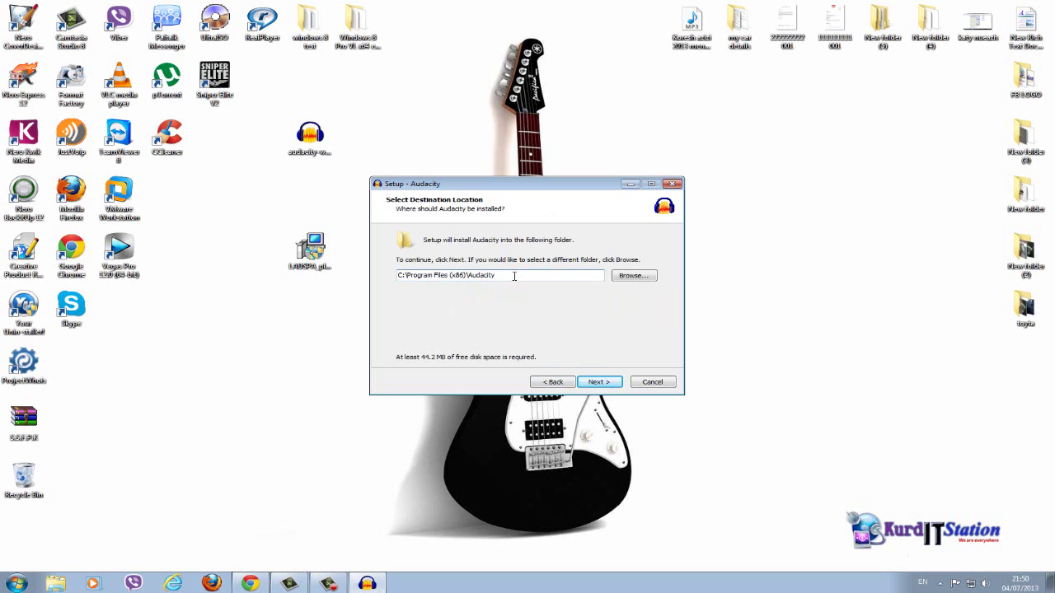
{"action": "left_click", "coordinate": [597, 384]}
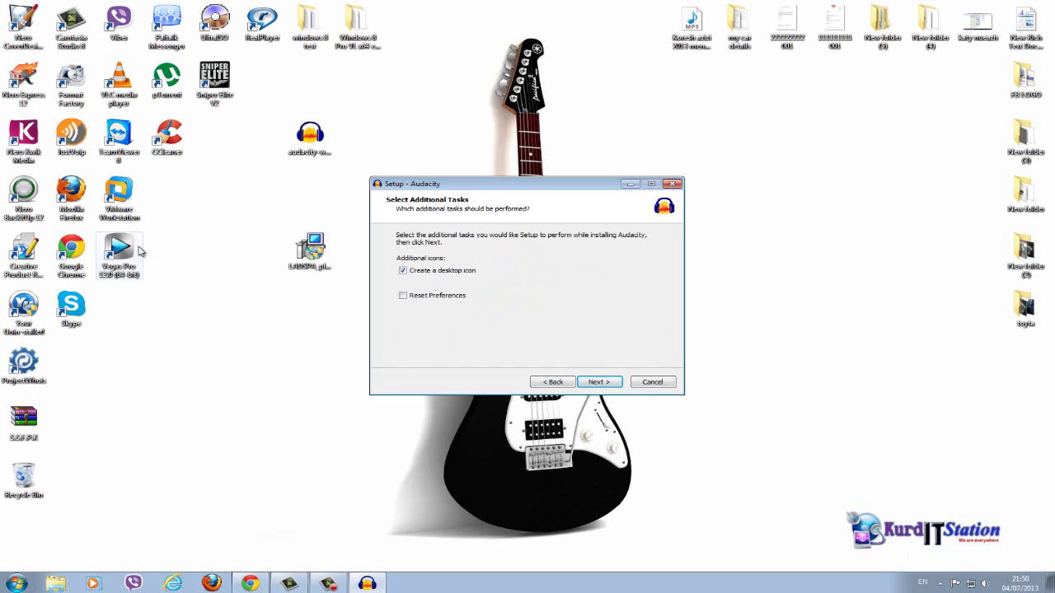
{"action": "left_click", "coordinate": [599, 383]}
{"action": "left_click", "coordinate": [599, 383]}
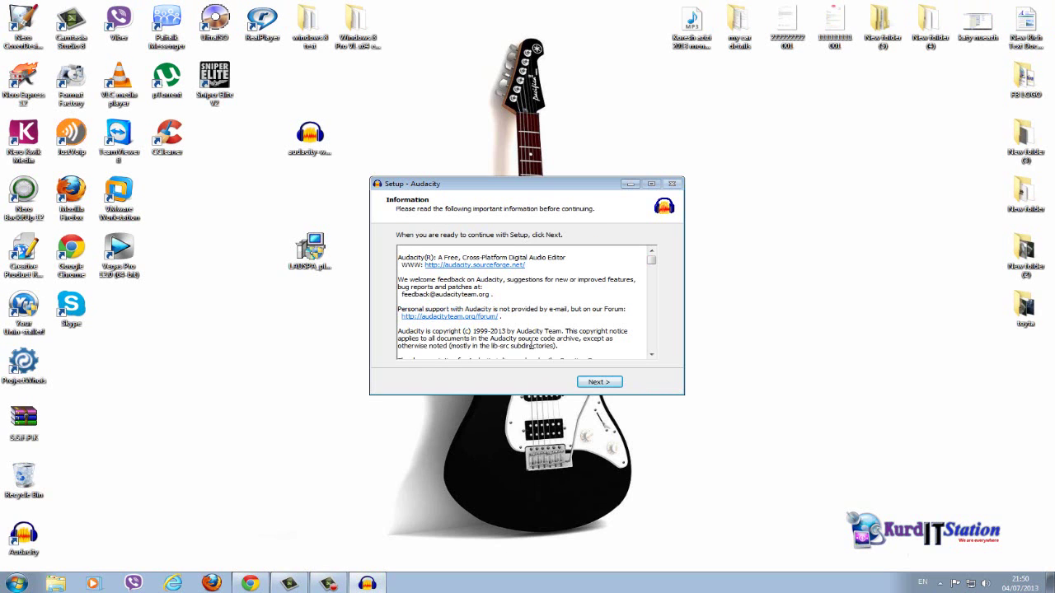
Place the new Audacity desktop shortcut below the Skype icon and continue past the setup's final information page
{"action": "left_click_drag", "start_coordinate": [24, 536], "coordinate": [84, 371]}
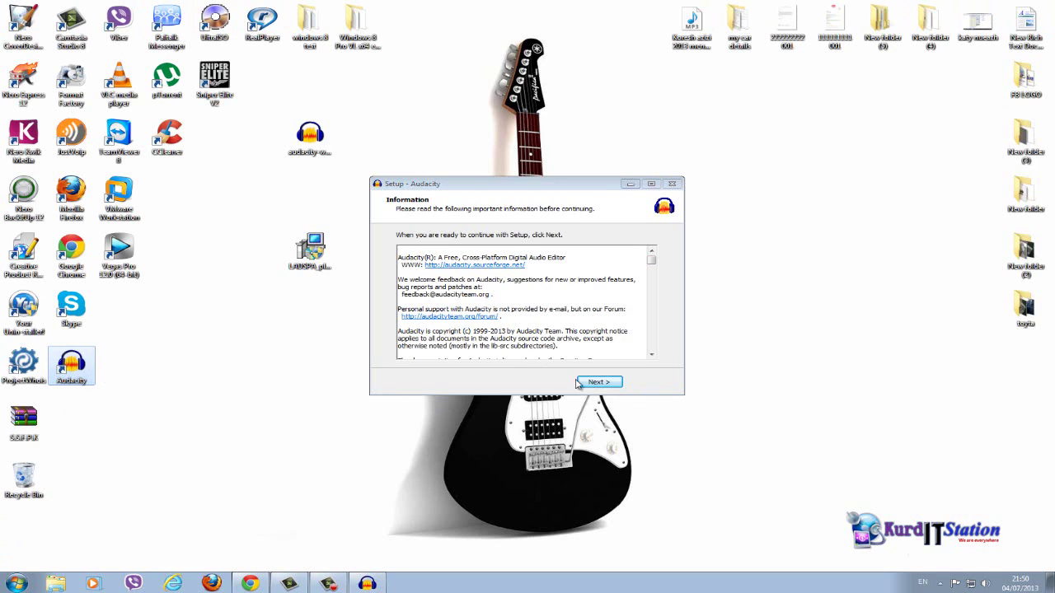
{"action": "left_click", "coordinate": [608, 384]}
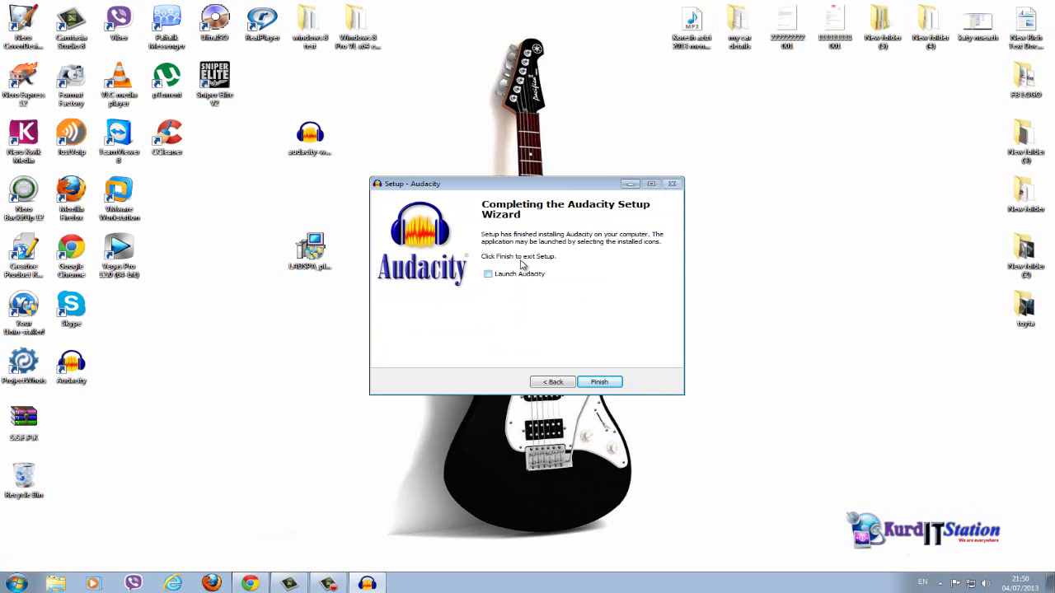
Exit the Audacity setup and tidy the desktop, placing the Audacity shortcut beside Skype and the audacity-win installer beside the FB LOGO folder
{"action": "left_click", "coordinate": [601, 383]}
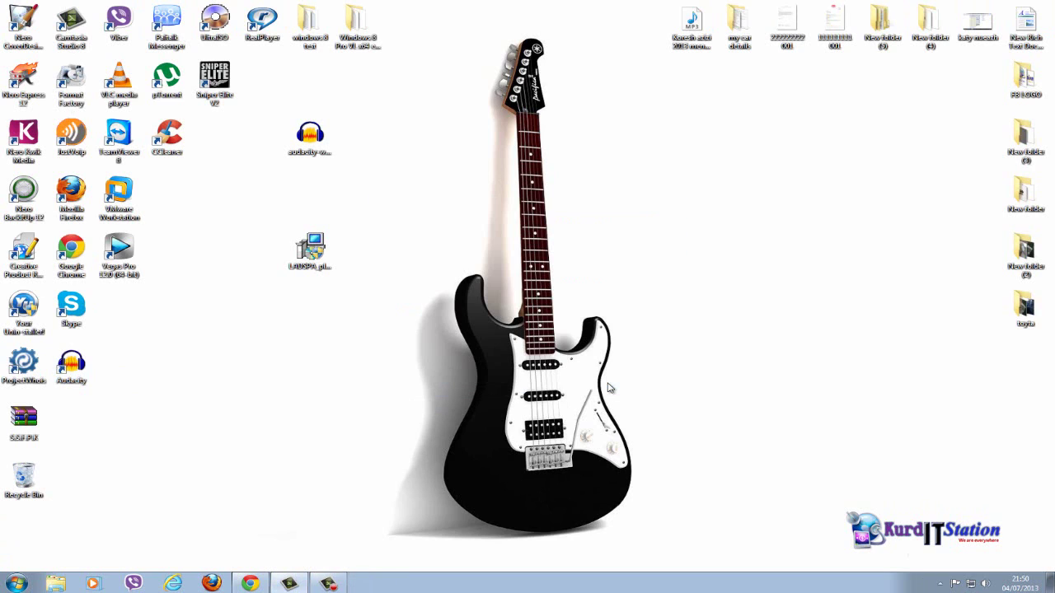
{"action": "left_click_drag", "start_coordinate": [321, 147], "coordinate": [416, 148]}
{"action": "left_click_drag", "start_coordinate": [332, 245], "coordinate": [426, 200]}
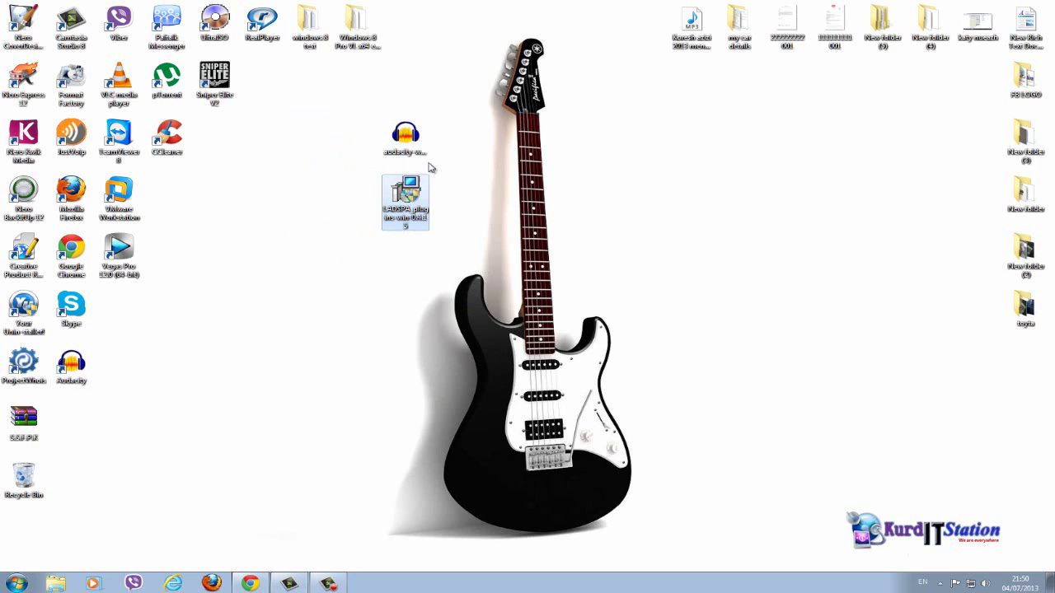
{"action": "left_click_drag", "start_coordinate": [76, 371], "coordinate": [118, 319]}
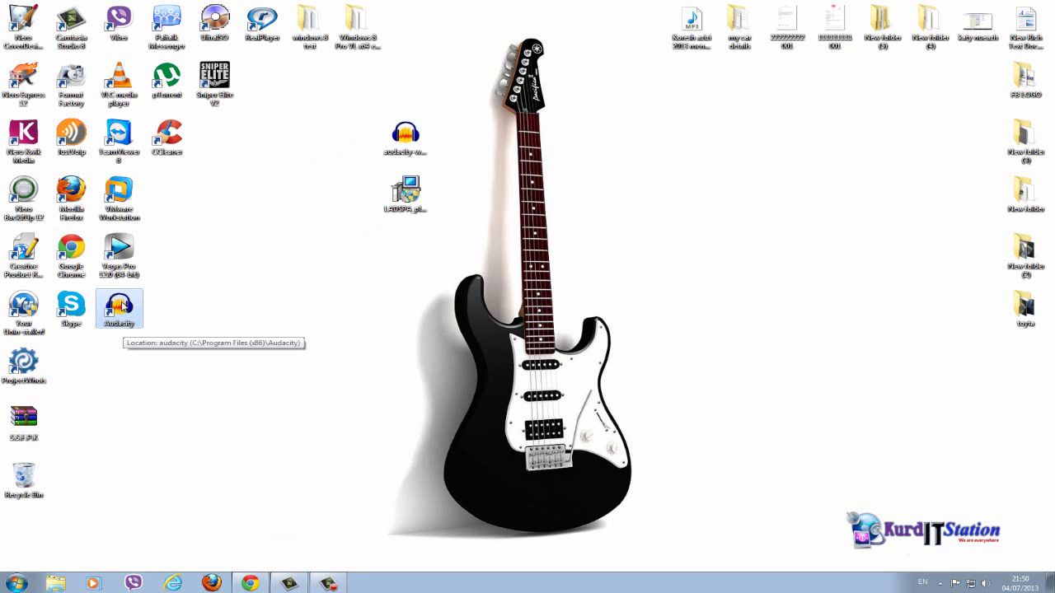
{"action": "left_click", "coordinate": [416, 144]}
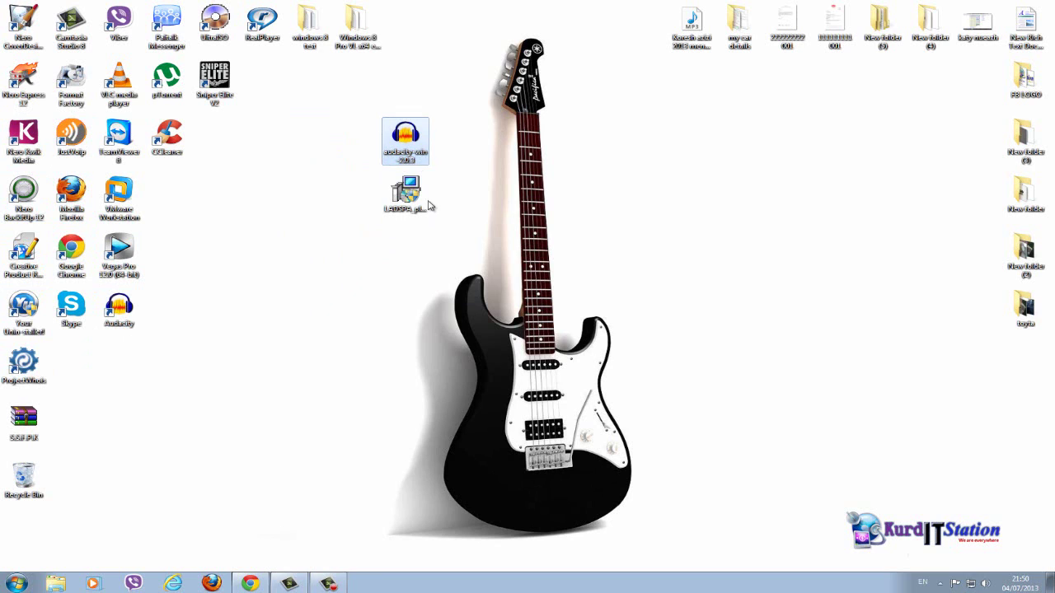
{"action": "left_click_drag", "start_coordinate": [416, 143], "coordinate": [989, 87]}
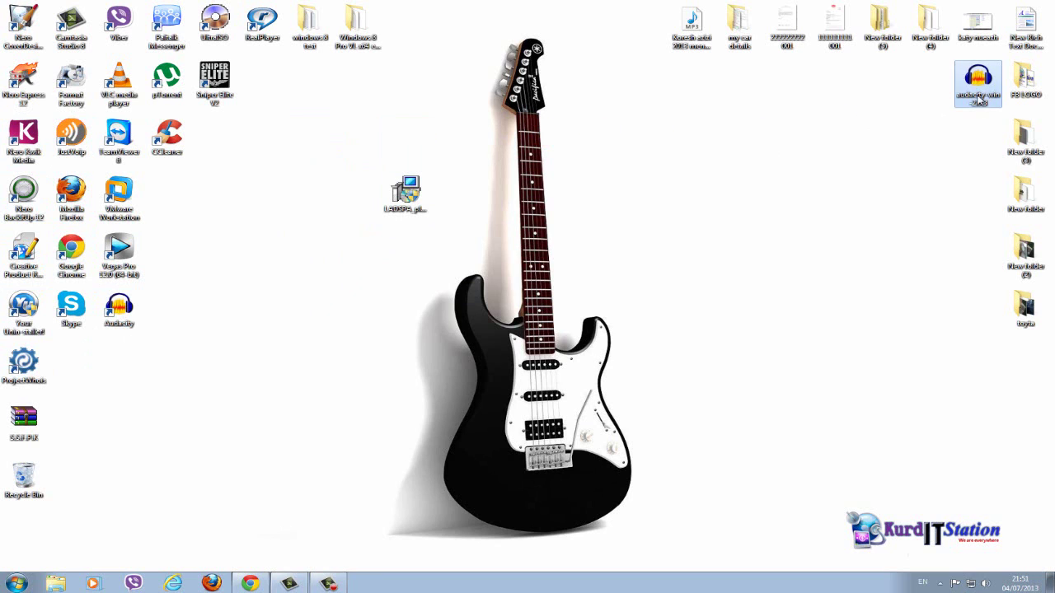
Run the LADSPA_plugins-win-0.4.15 installer as administrator and accept English as the setup language
{"action": "left_click", "coordinate": [396, 195]}
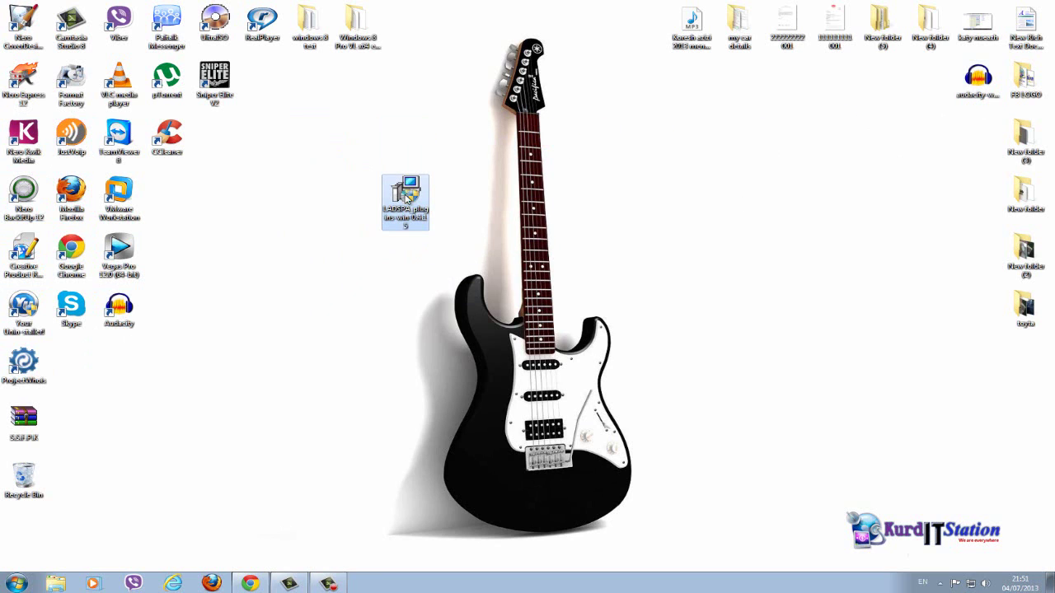
{"action": "right_click", "coordinate": [406, 197]}
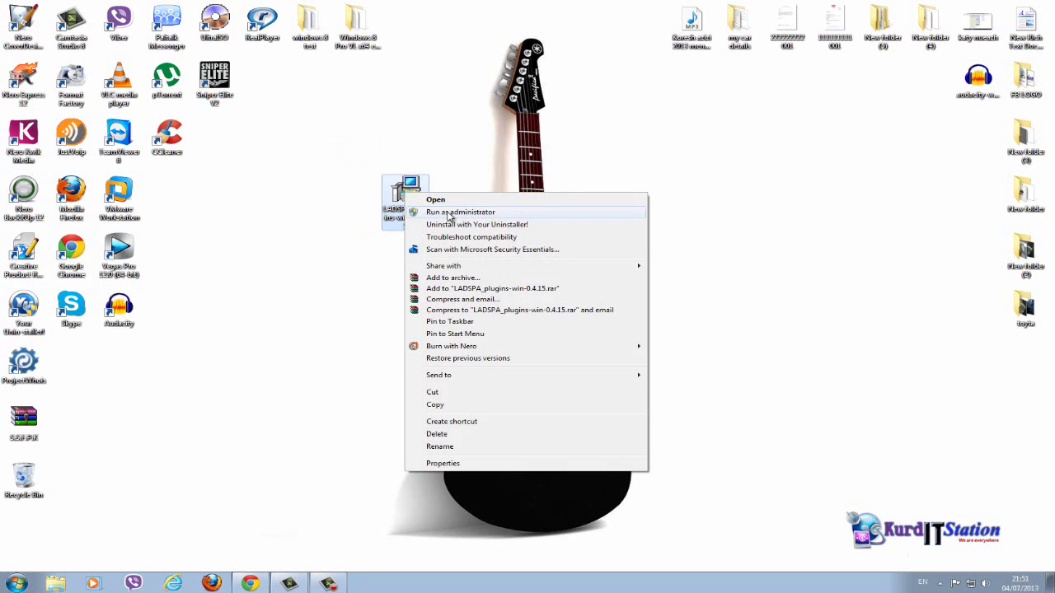
{"action": "left_click", "coordinate": [449, 213]}
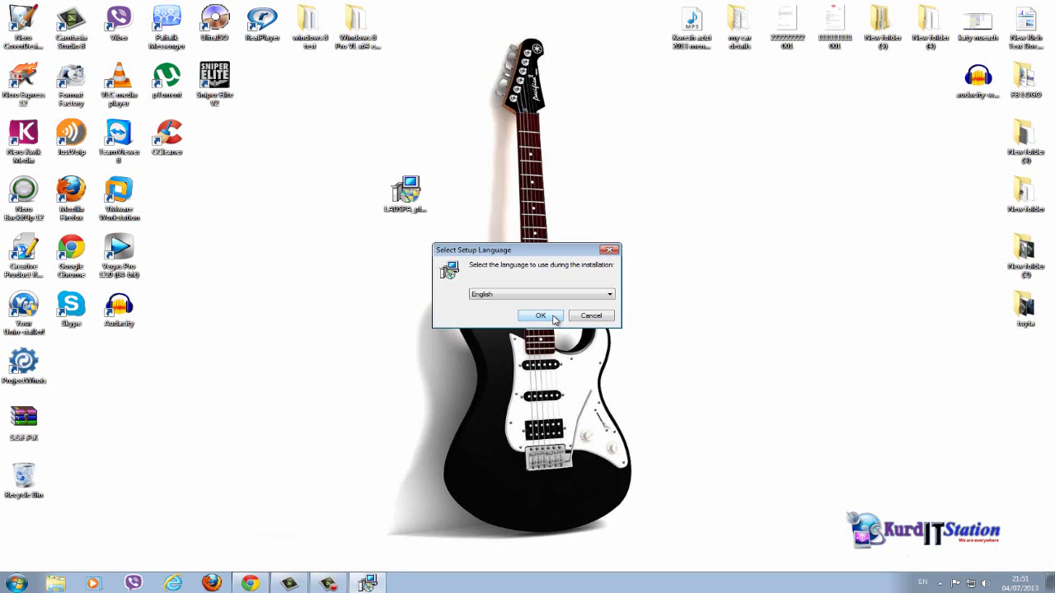
{"action": "left_click", "coordinate": [541, 320]}
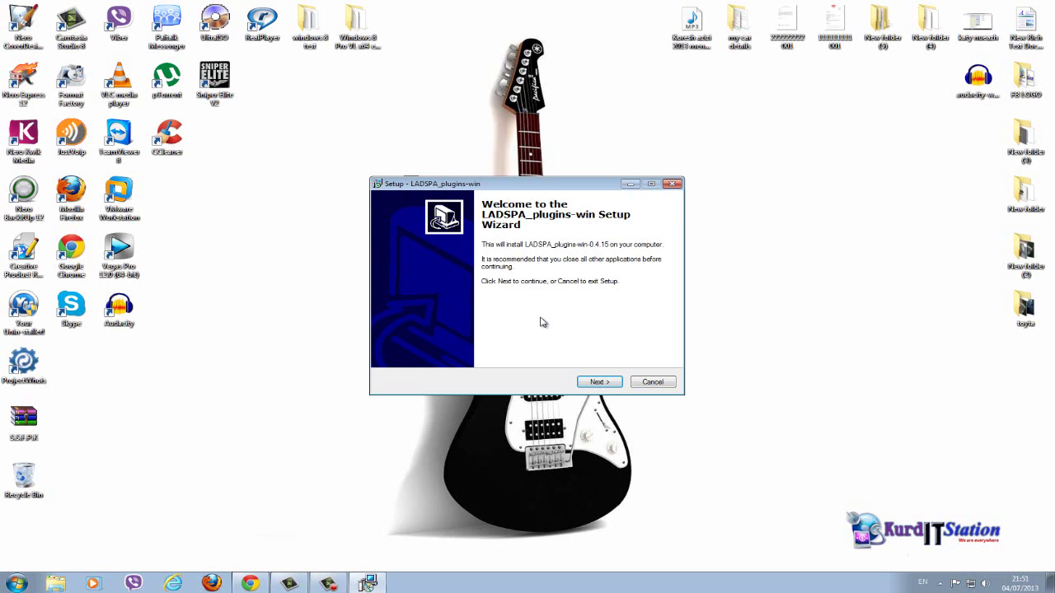
Install the LADSPA plug-ins into C:\Program Files (x86)\Audacity\Plug-Ins and move their installer below the Audacity installer on the desktop
{"action": "left_click", "coordinate": [599, 383]}
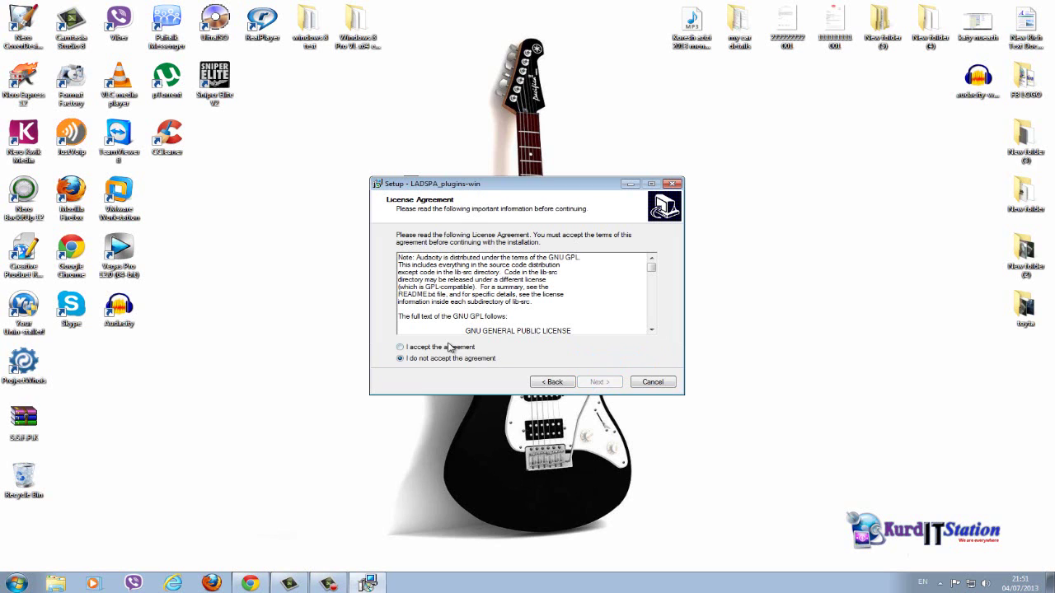
{"action": "left_click", "coordinate": [411, 348]}
{"action": "left_click", "coordinate": [599, 382]}
{"action": "left_click", "coordinate": [599, 384]}
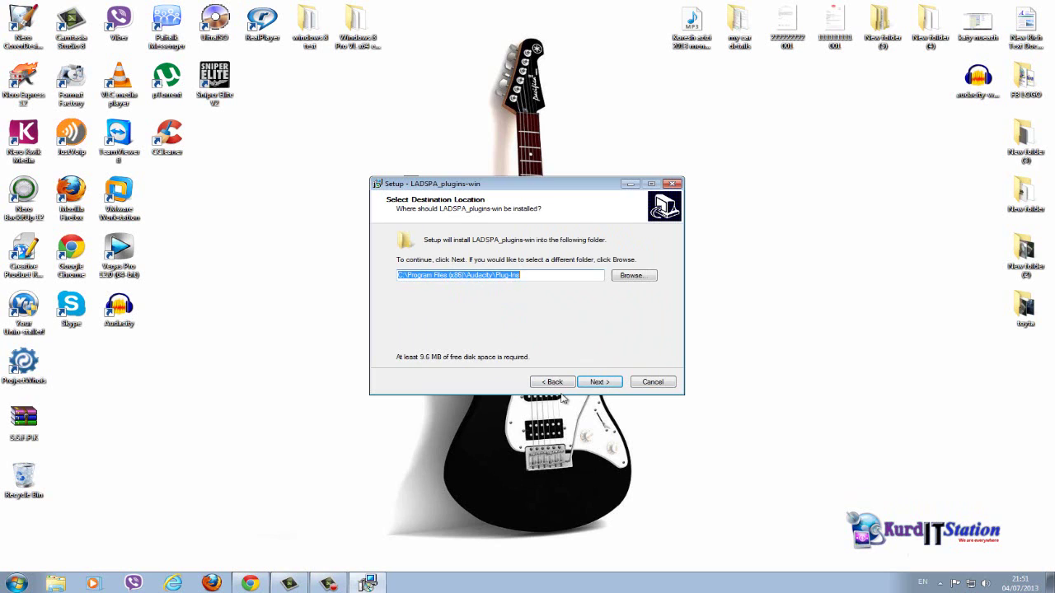
{"action": "left_click", "coordinate": [599, 383]}
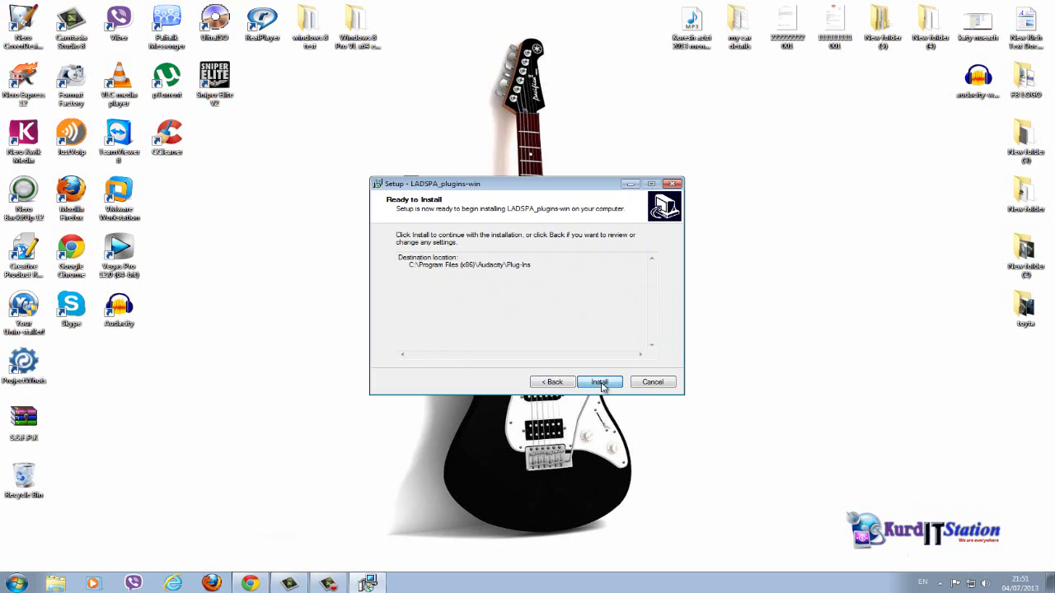
{"action": "left_click", "coordinate": [600, 384]}
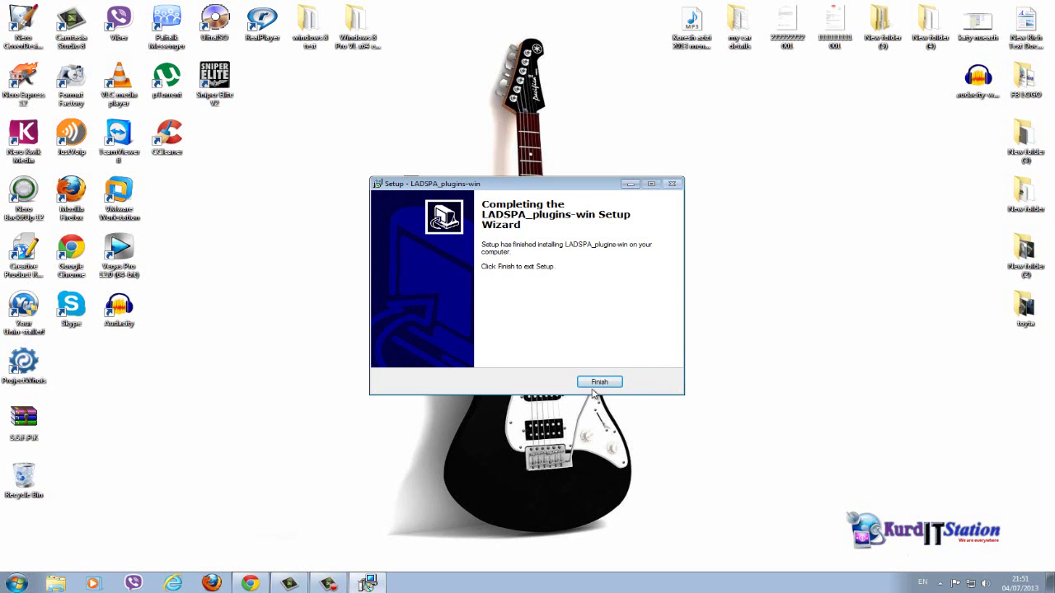
{"action": "left_click", "coordinate": [599, 384]}
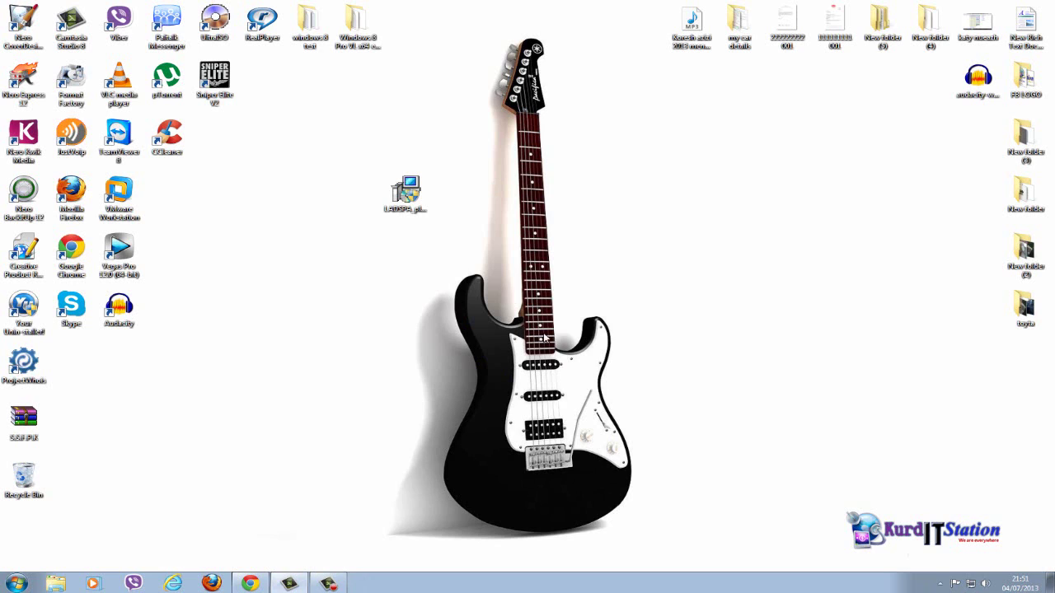
{"action": "left_click_drag", "start_coordinate": [408, 198], "coordinate": [982, 136]}
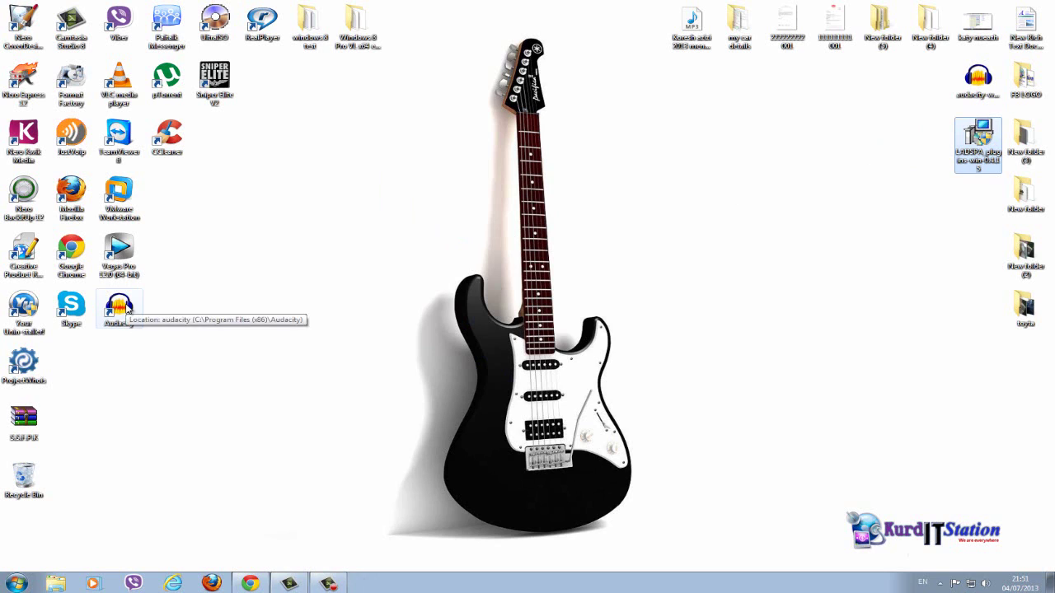
Launch Audacity and dismiss the welcome dialog with Don't show this again at start up enabled
{"action": "left_click", "coordinate": [128, 306]}
{"action": "double_click", "coordinate": [127, 306]}
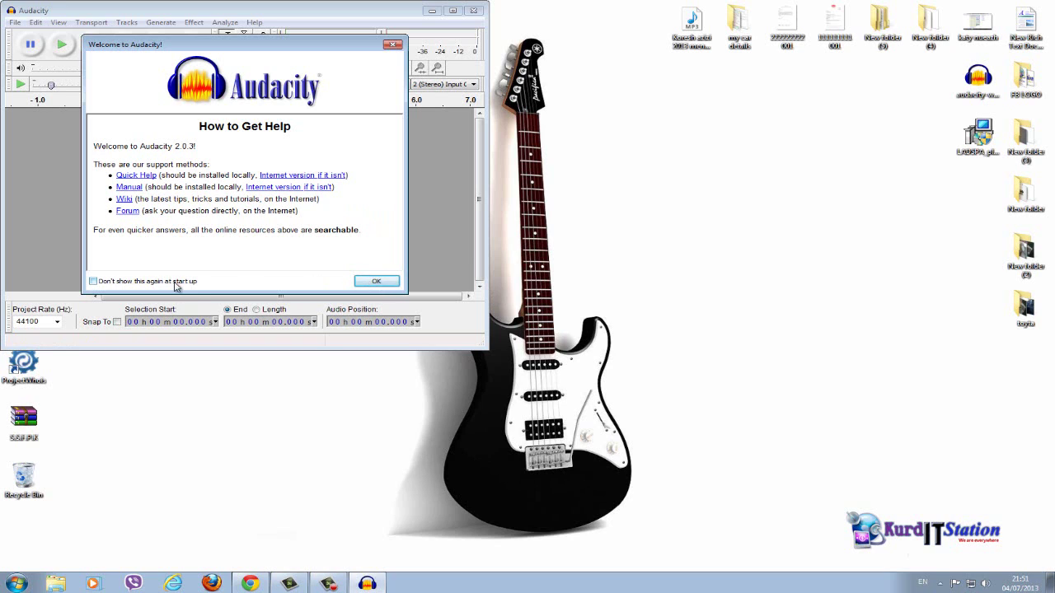
{"action": "left_click", "coordinate": [94, 281]}
{"action": "left_click", "coordinate": [362, 282]}
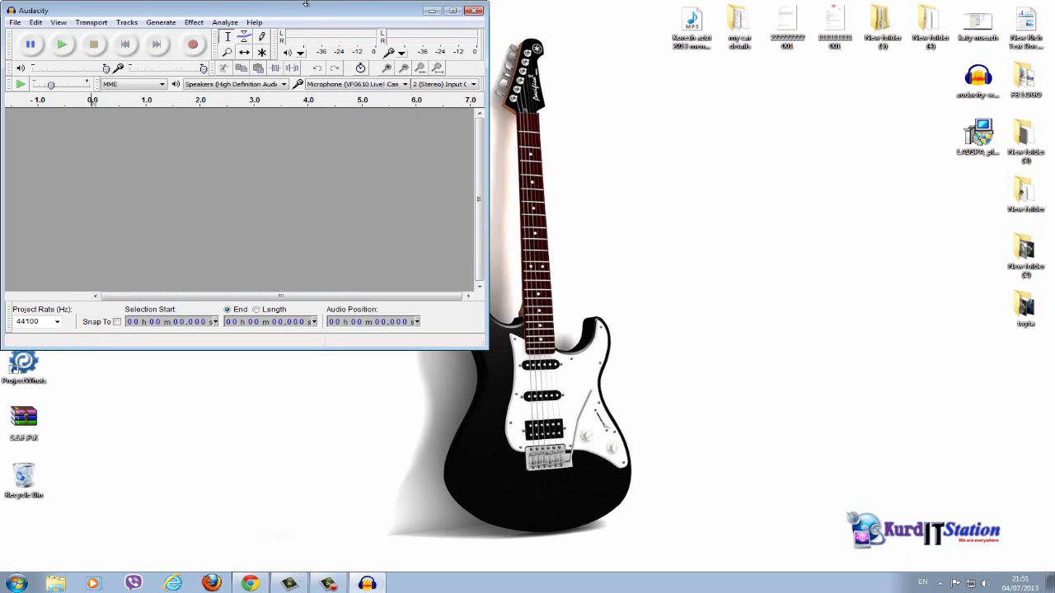
Enlarge the Audacity window and position it mid-screen, just below the MP3 file on the desktop
{"action": "left_click_drag", "start_coordinate": [255, 9], "coordinate": [486, 68]}
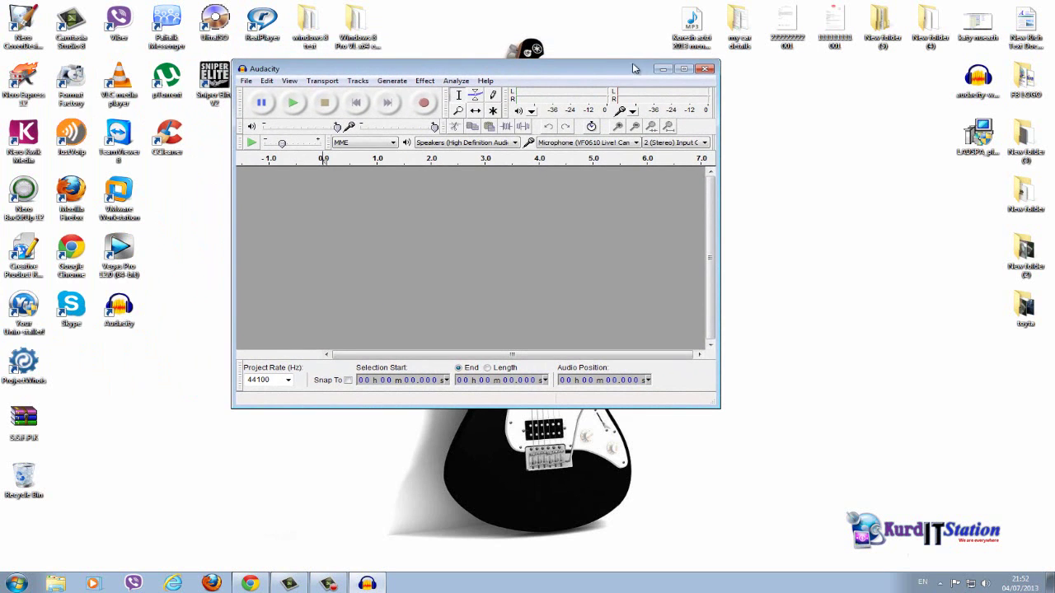
{"action": "left_click_drag", "start_coordinate": [719, 408], "coordinate": [969, 523]}
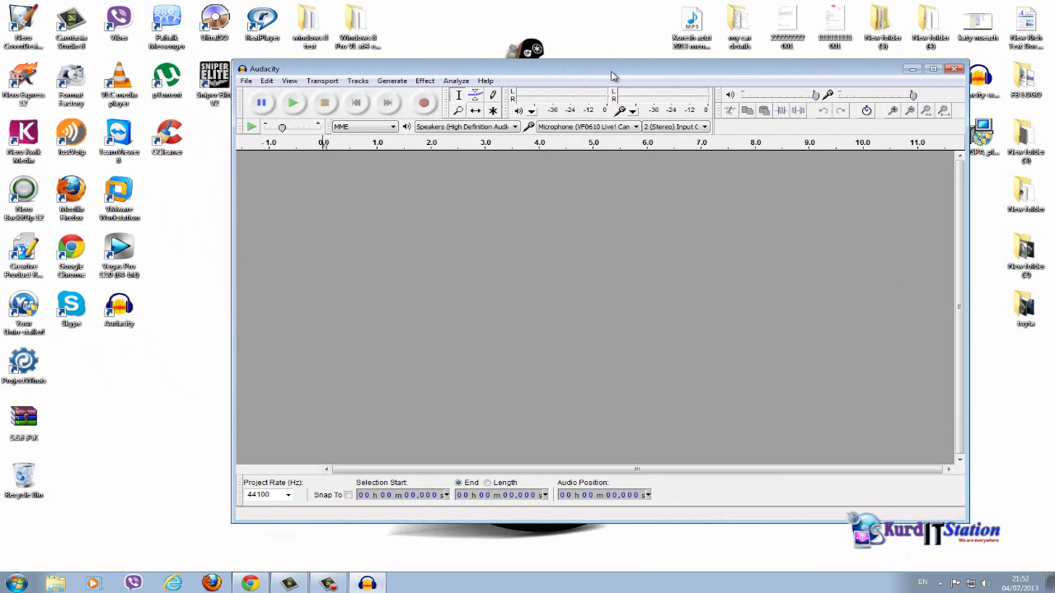
{"action": "left_click_drag", "start_coordinate": [612, 74], "coordinate": [548, 88]}
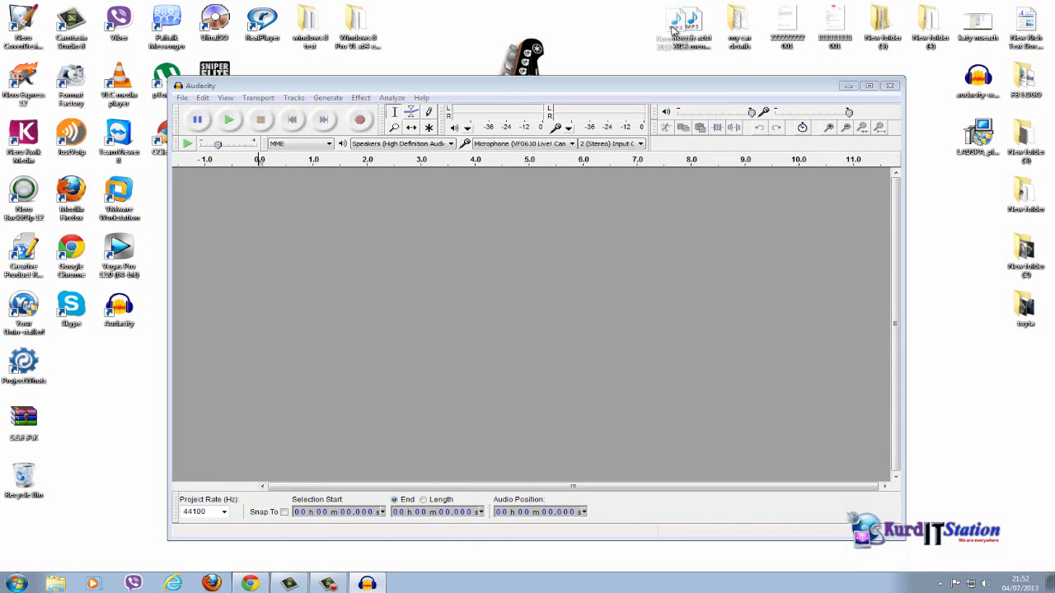
{"action": "left_click", "coordinate": [676, 29]}
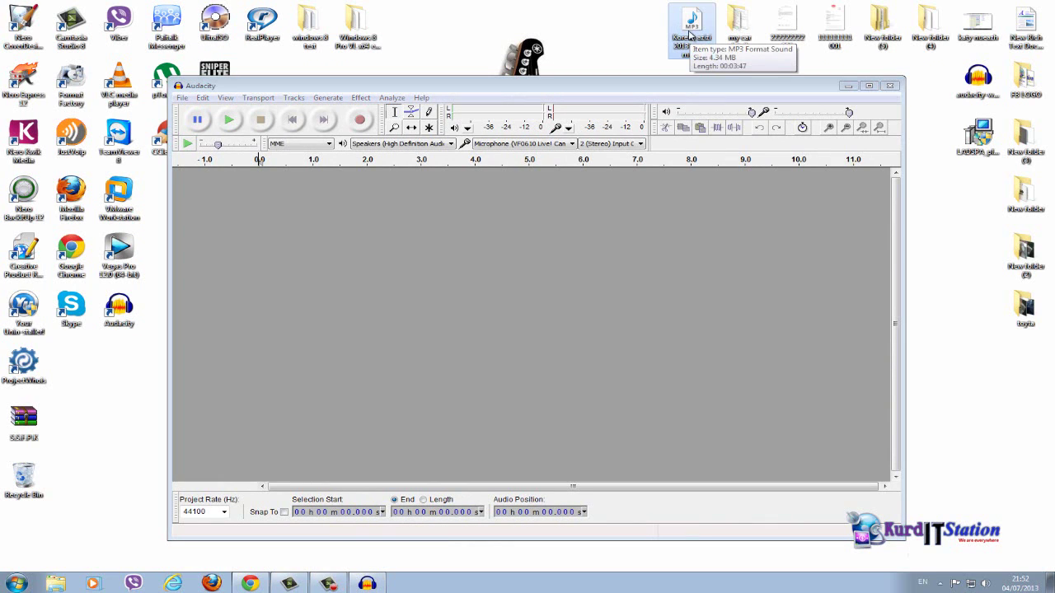
{"action": "left_click", "coordinate": [290, 85]}
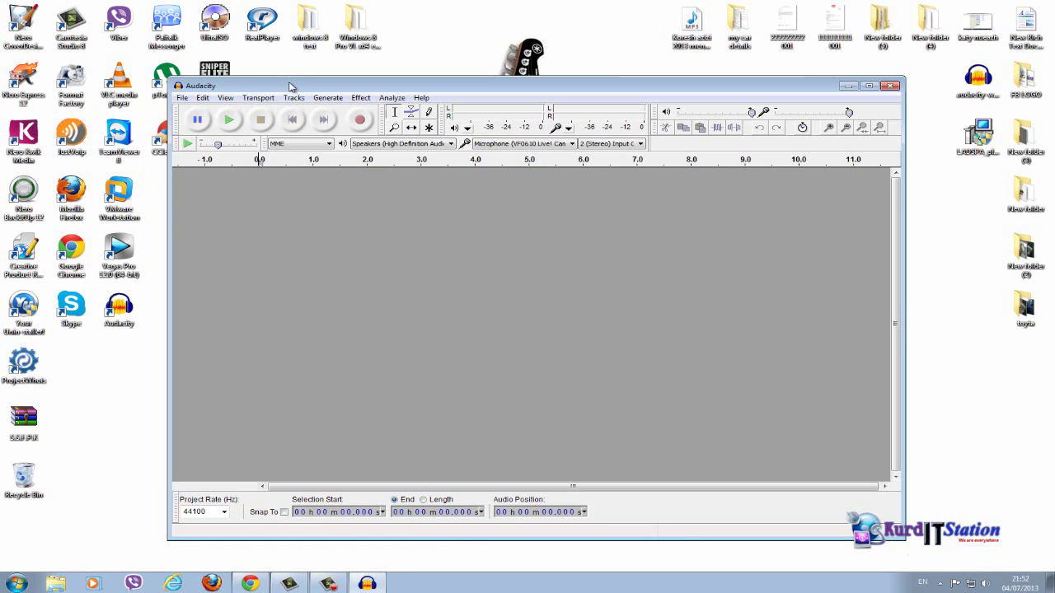
Import the MP3 file "Koresh azizi 2013 mena mena" from the Desktop as an audio track
{"action": "left_click", "coordinate": [183, 98]}
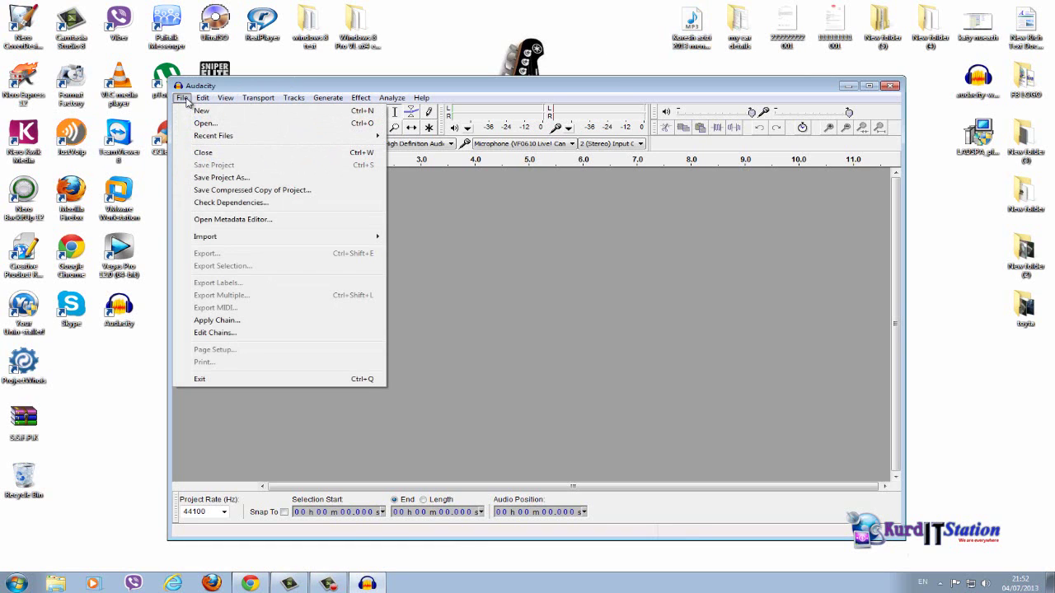
{"action": "mouse_move", "coordinate": [228, 237]}
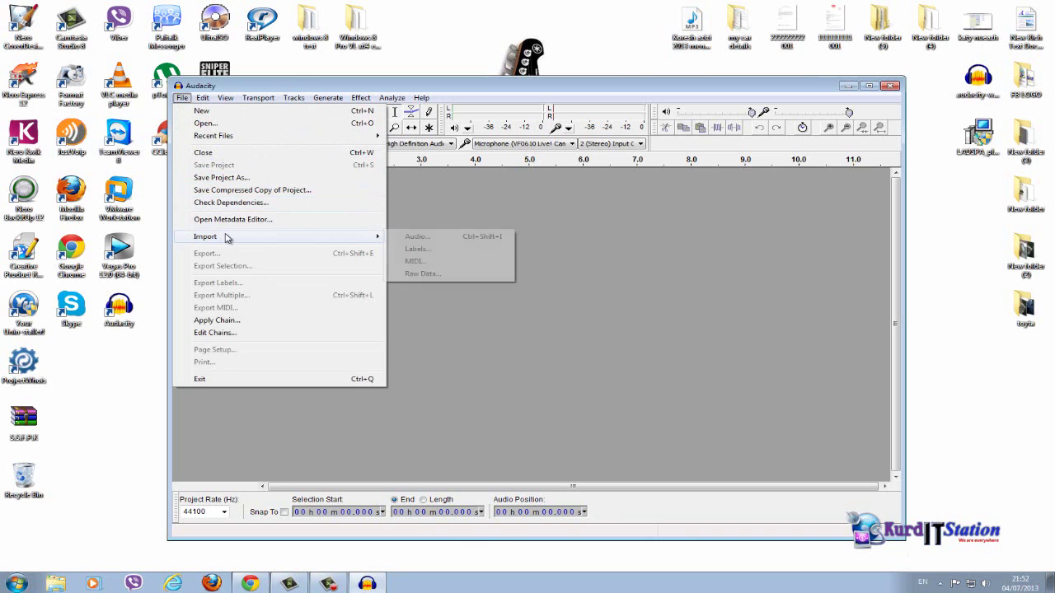
{"action": "left_click", "coordinate": [429, 238]}
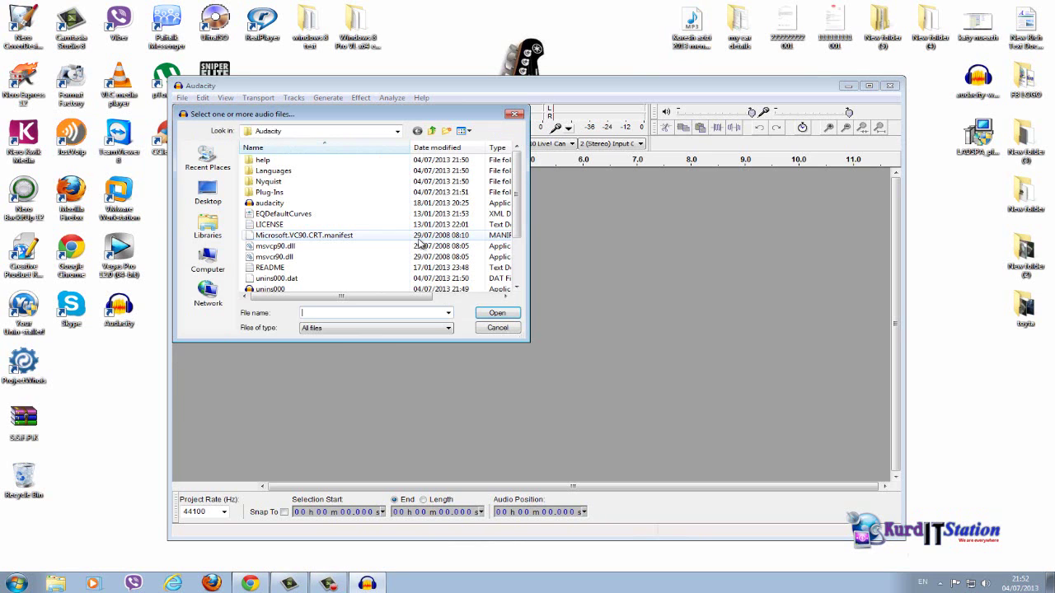
{"action": "left_click", "coordinate": [208, 191]}
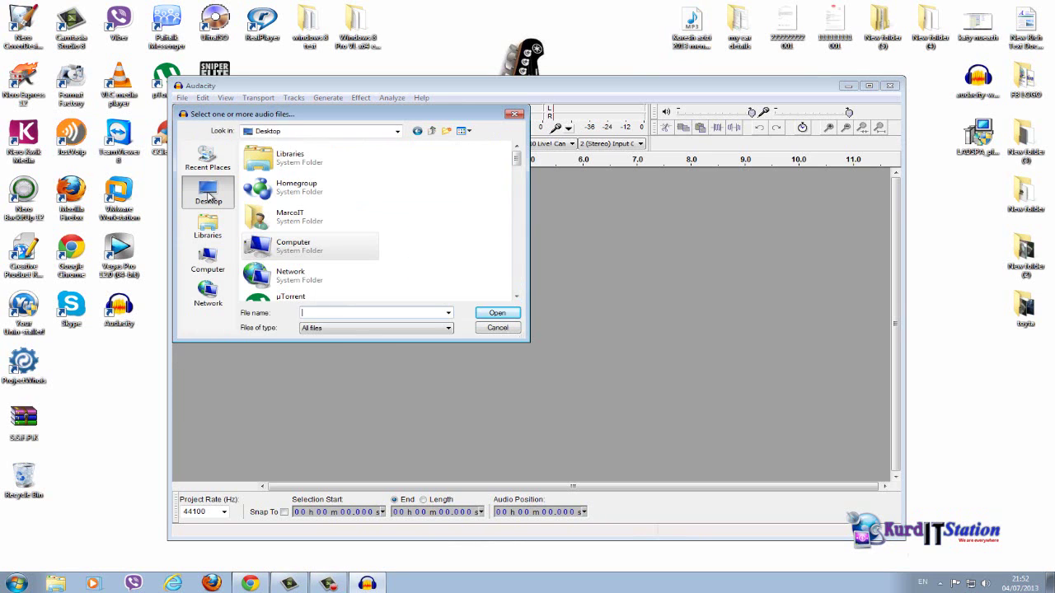
{"action": "left_click_drag", "start_coordinate": [518, 160], "coordinate": [523, 271]}
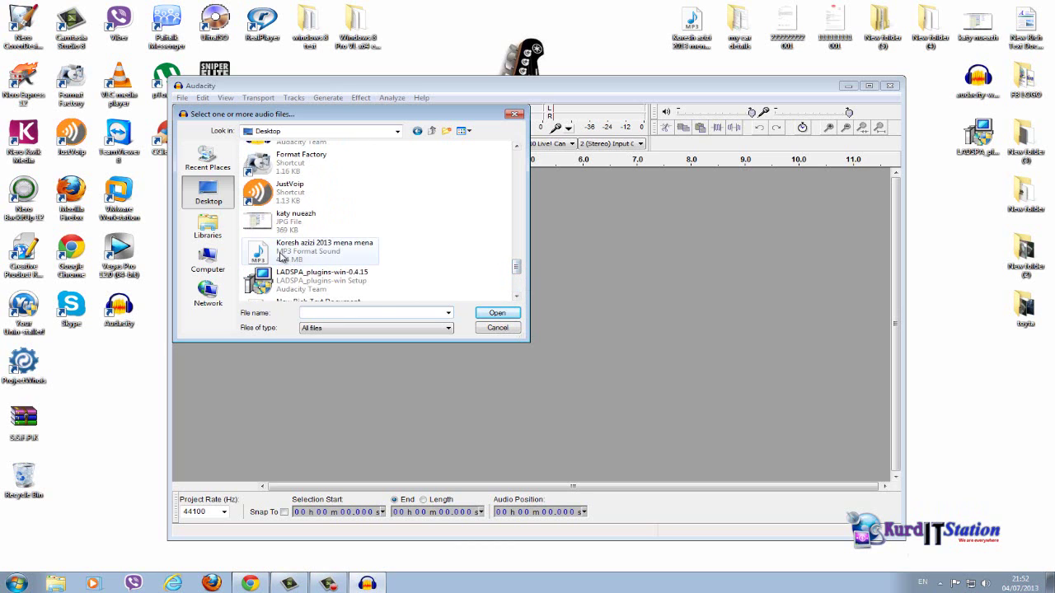
{"action": "left_click", "coordinate": [310, 254]}
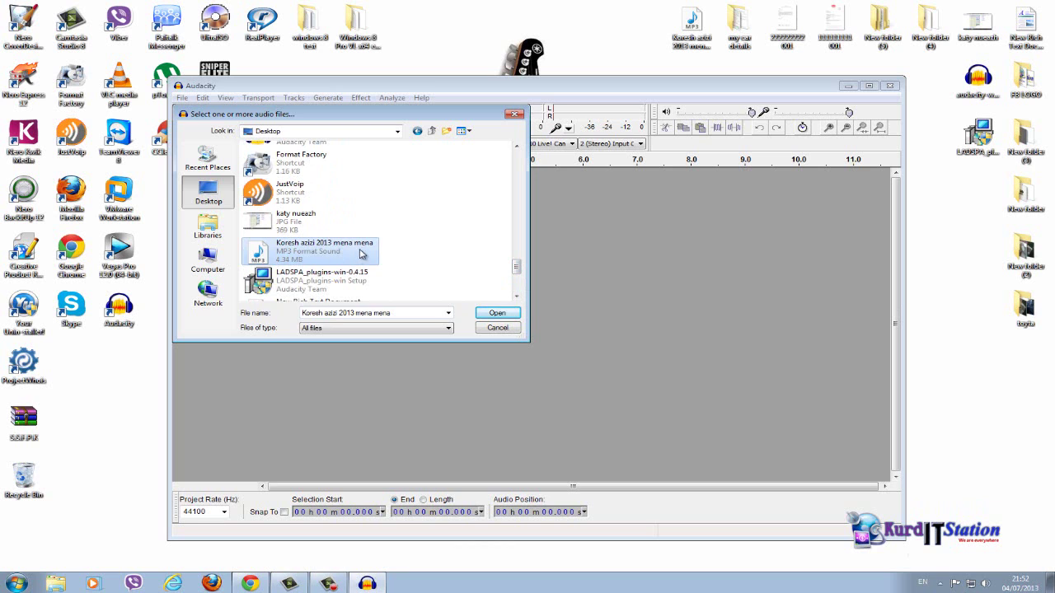
{"action": "left_click", "coordinate": [497, 314]}
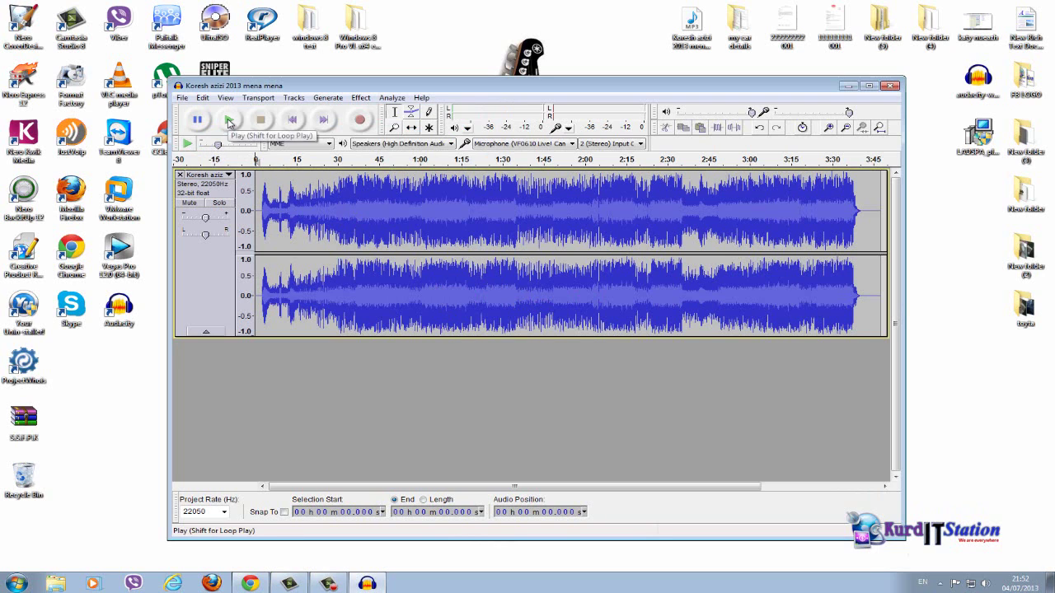
Play the imported track from its start to hear the opening section and stop playback
{"action": "left_click", "coordinate": [234, 122]}
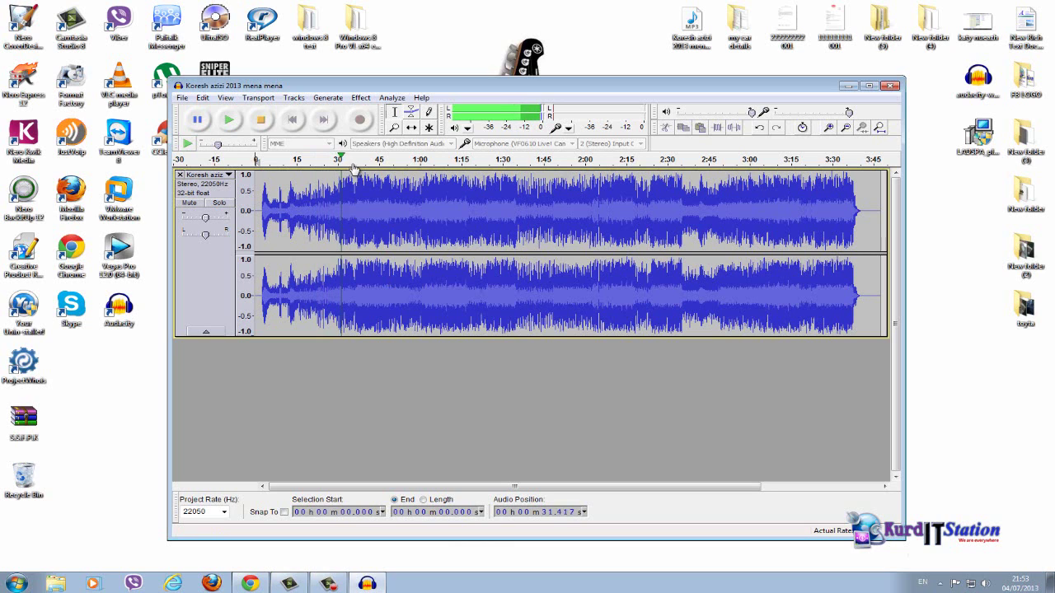
{"action": "left_click", "coordinate": [261, 120]}
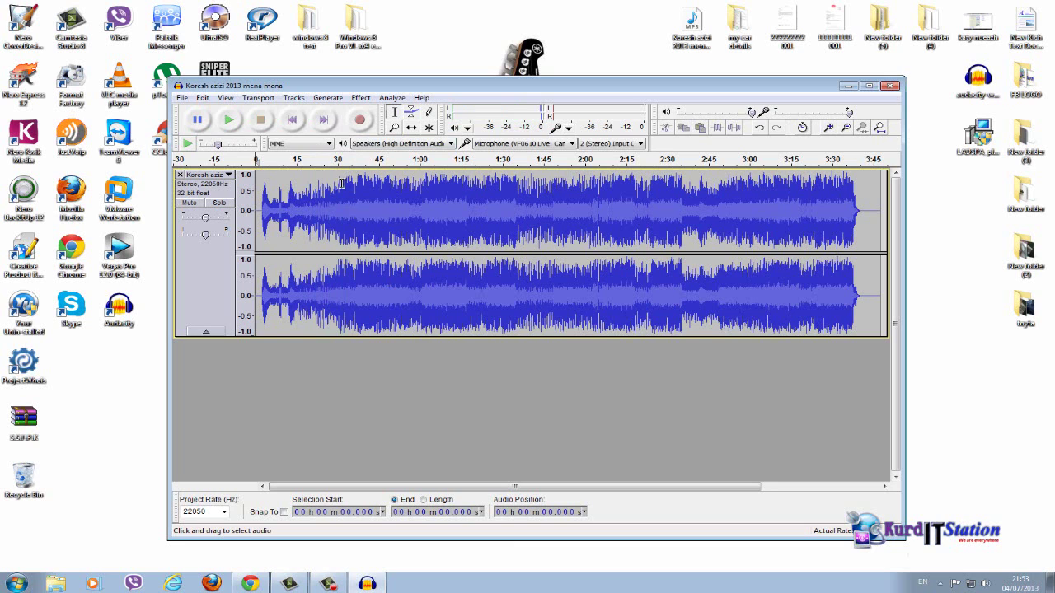
Browse the available effects and view the Aliasing effect's settings, closing them without applying the effect
{"action": "left_click", "coordinate": [362, 98]}
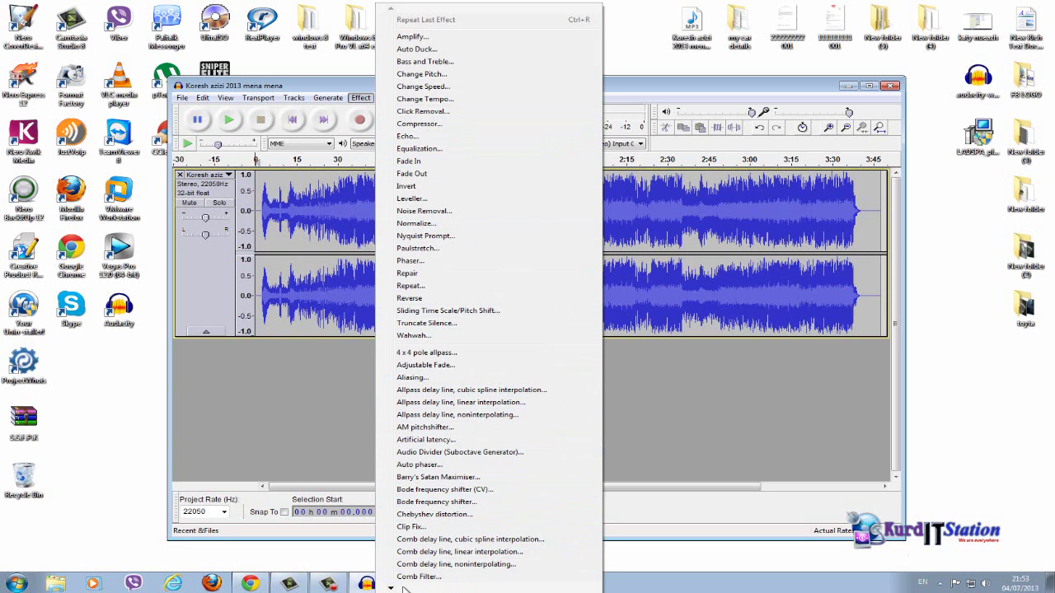
{"action": "mouse_move", "coordinate": [417, 587]}
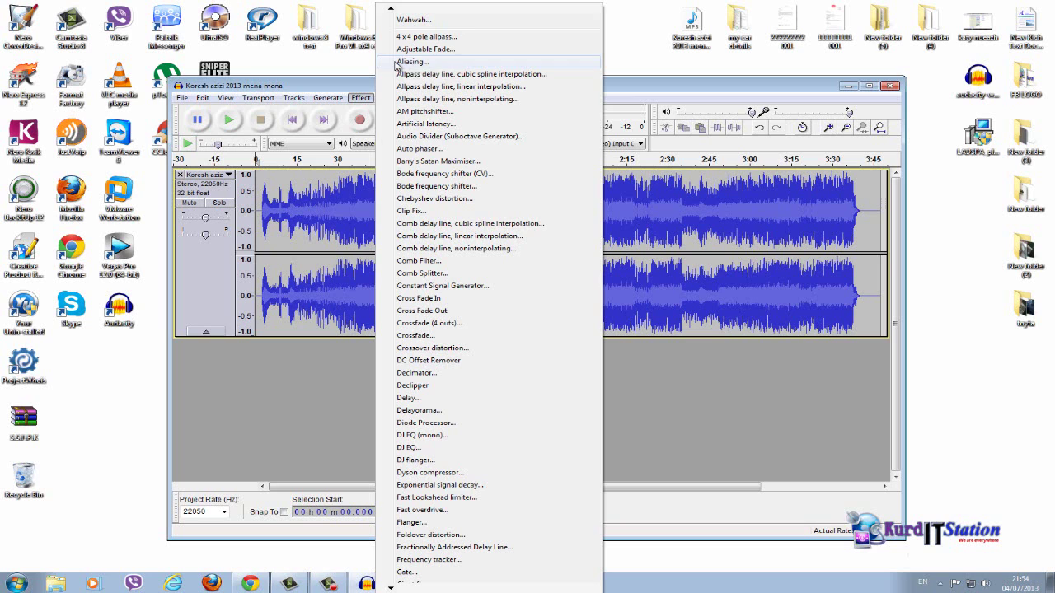
{"action": "left_click", "coordinate": [409, 64]}
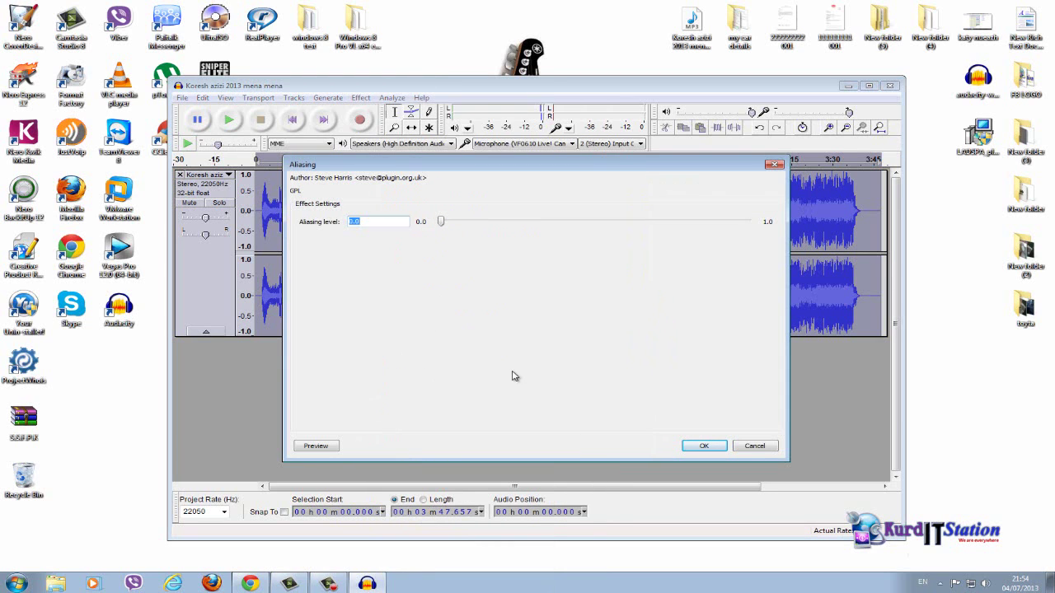
{"action": "left_click", "coordinate": [755, 446]}
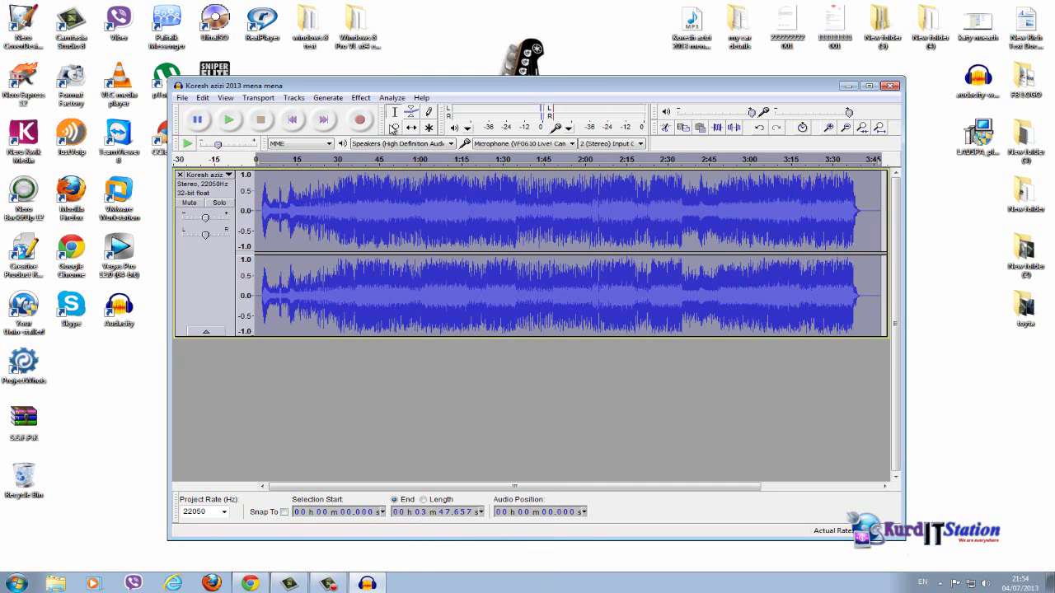
Apply the Karaoke effect to the whole track with the vocal volume lowered to the minimum of -70 dB
{"action": "left_click", "coordinate": [360, 98]}
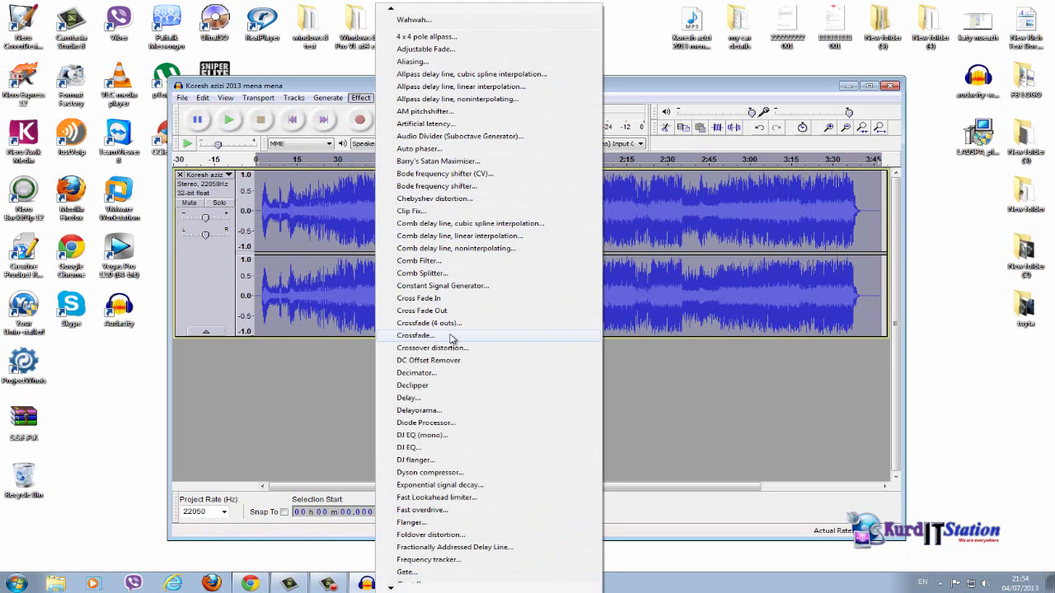
{"action": "mouse_move", "coordinate": [430, 589]}
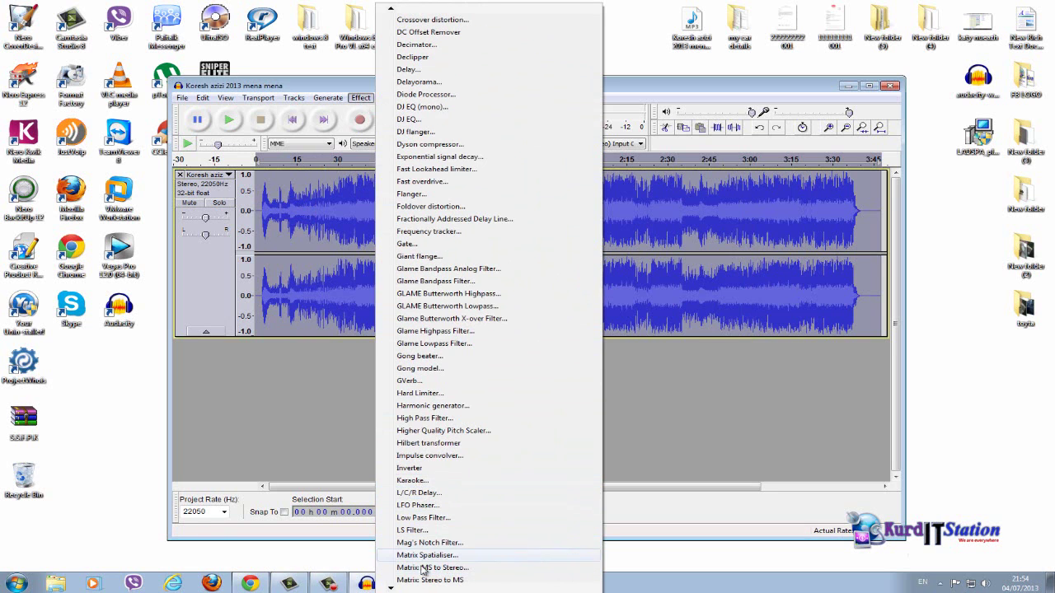
{"action": "scroll", "coordinate": [417, 557], "scroll_direction": "down", "scroll_amount": 5}
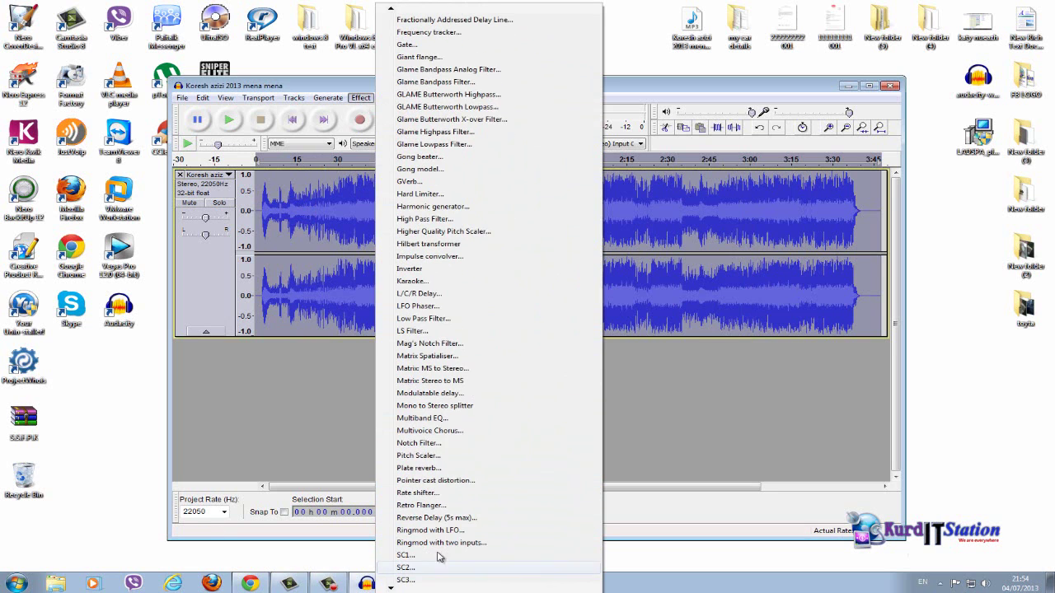
{"action": "left_click", "coordinate": [412, 281]}
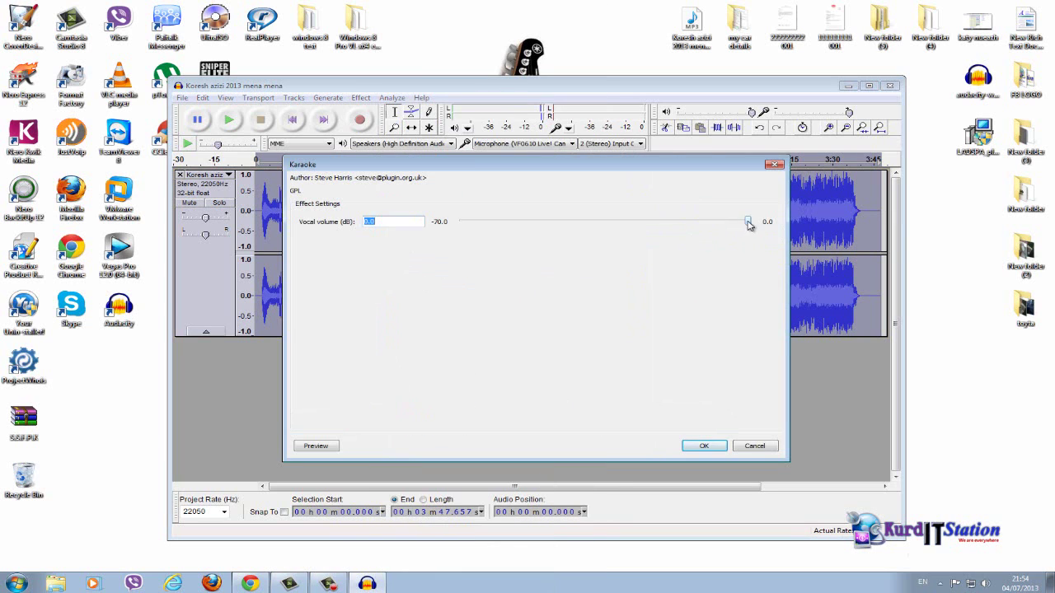
{"action": "left_click_drag", "start_coordinate": [748, 224], "coordinate": [435, 231]}
{"action": "left_click", "coordinate": [696, 447]}
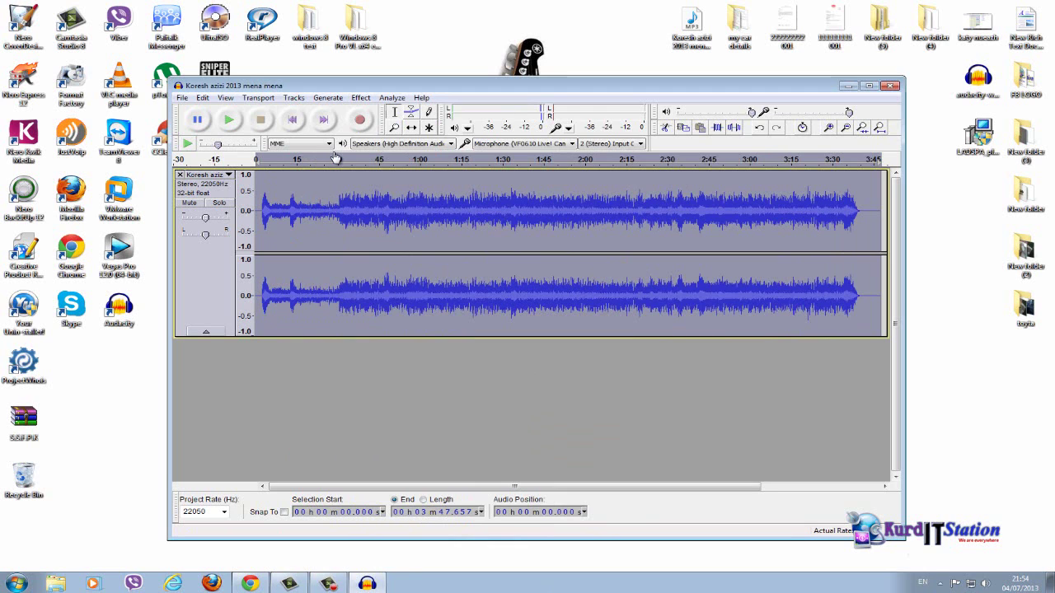
Apply the Vocal Remover effect to the whole track, using Remove vocals with the Simple (entire spectrum) removal choice
{"action": "left_click", "coordinate": [360, 97]}
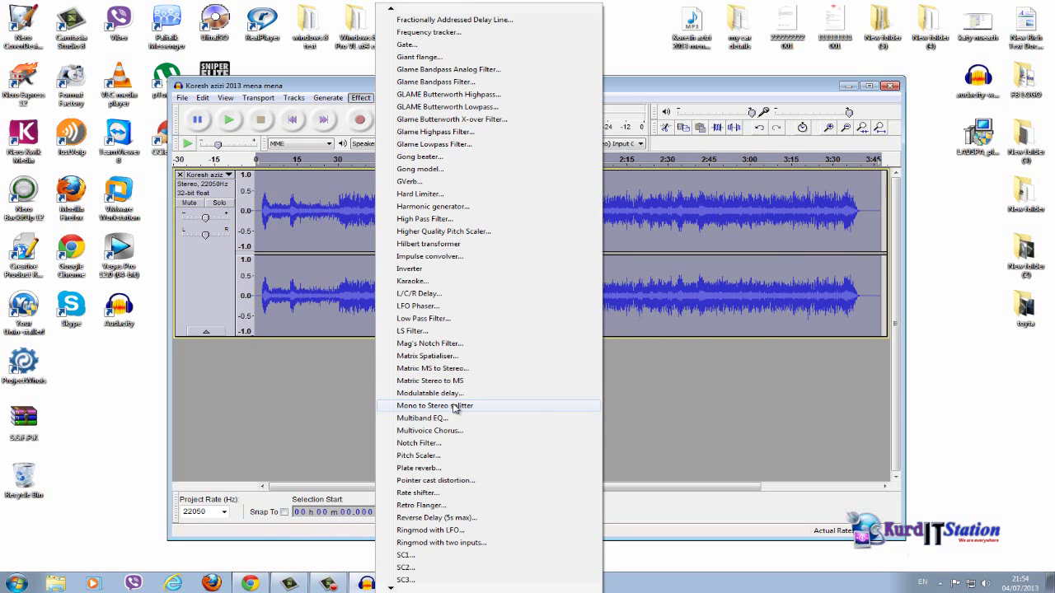
{"action": "scroll", "coordinate": [454, 409], "scroll_direction": "down", "scroll_amount": 2}
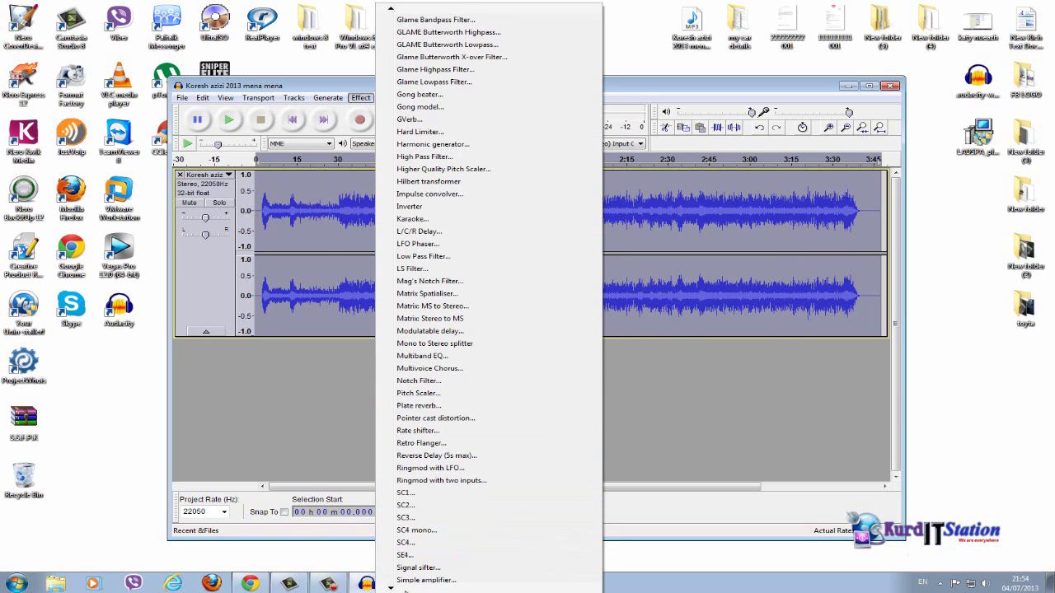
{"action": "mouse_move", "coordinate": [394, 589]}
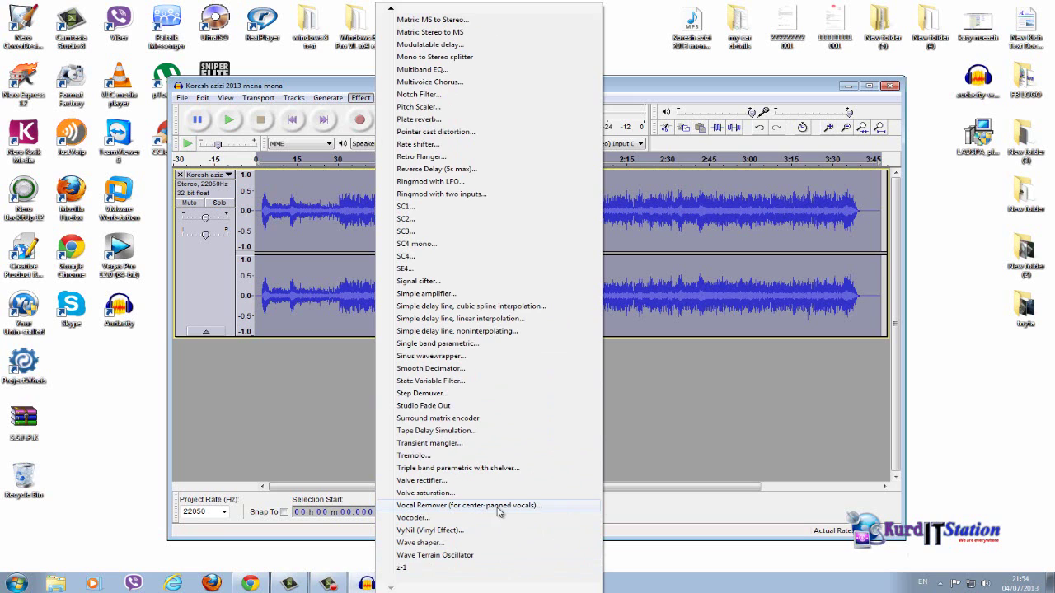
{"action": "left_click", "coordinate": [445, 505]}
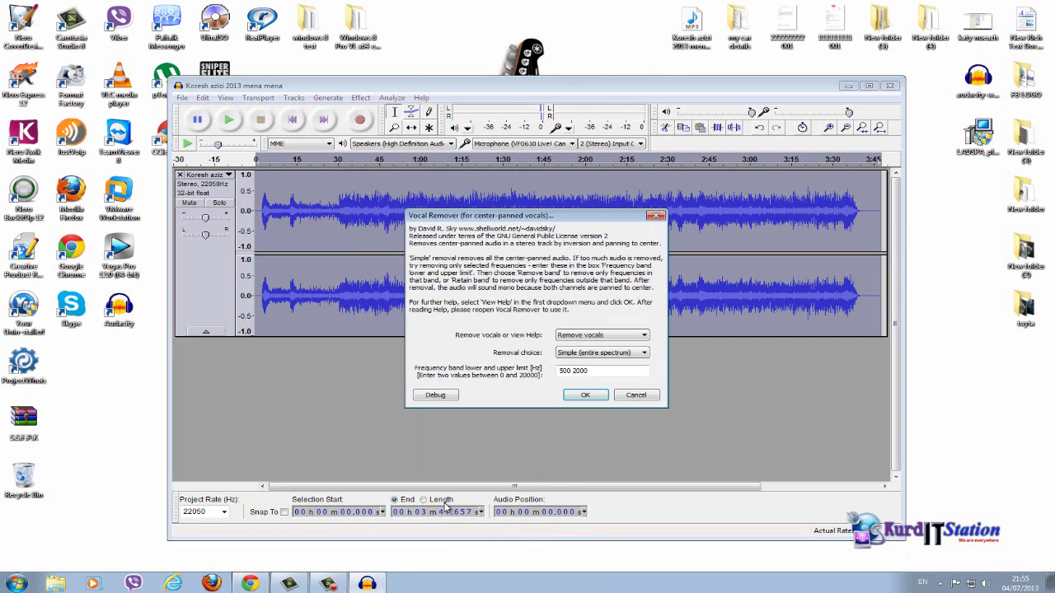
{"action": "left_click", "coordinate": [581, 398]}
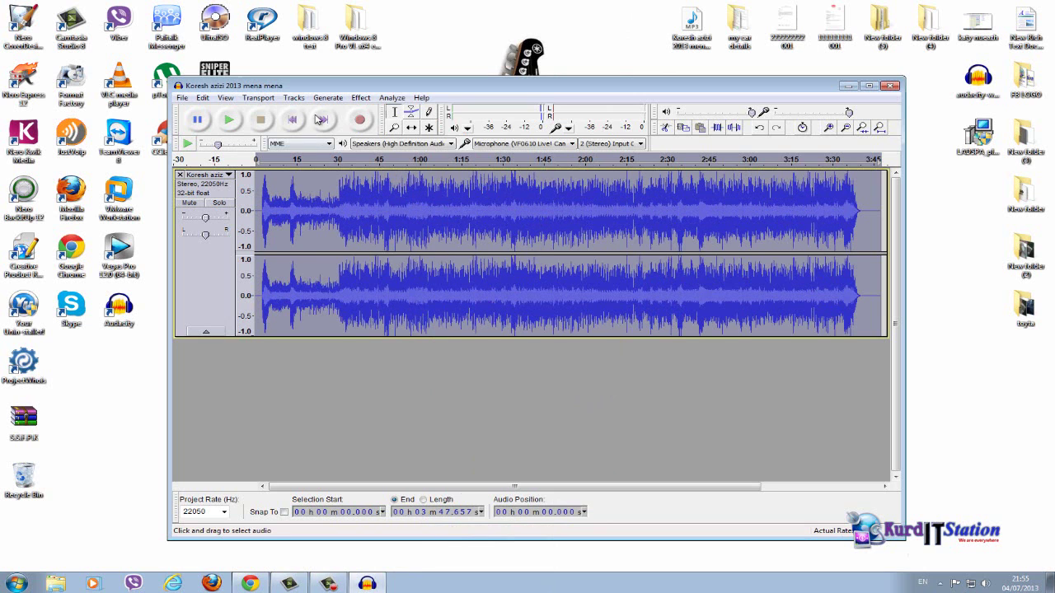
{"action": "left_click", "coordinate": [357, 99]}
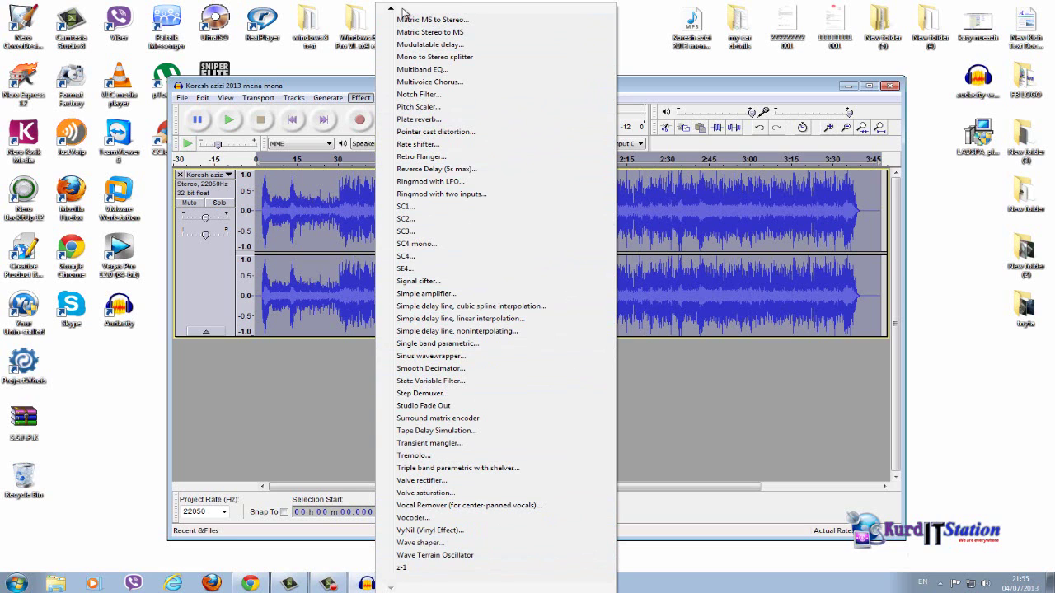
{"action": "mouse_move", "coordinate": [403, 9]}
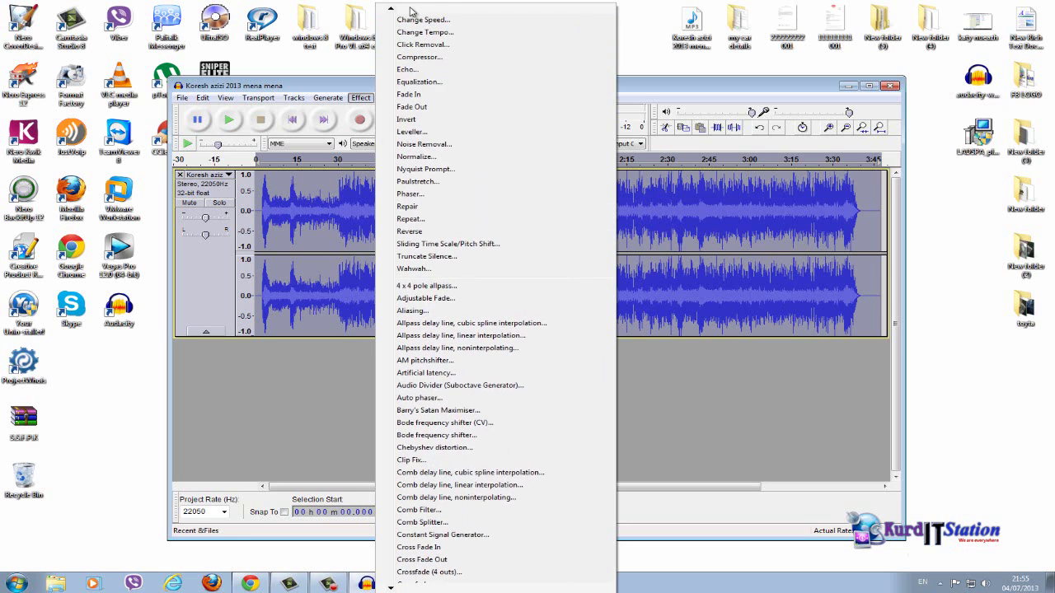
{"action": "left_click", "coordinate": [422, 128]}
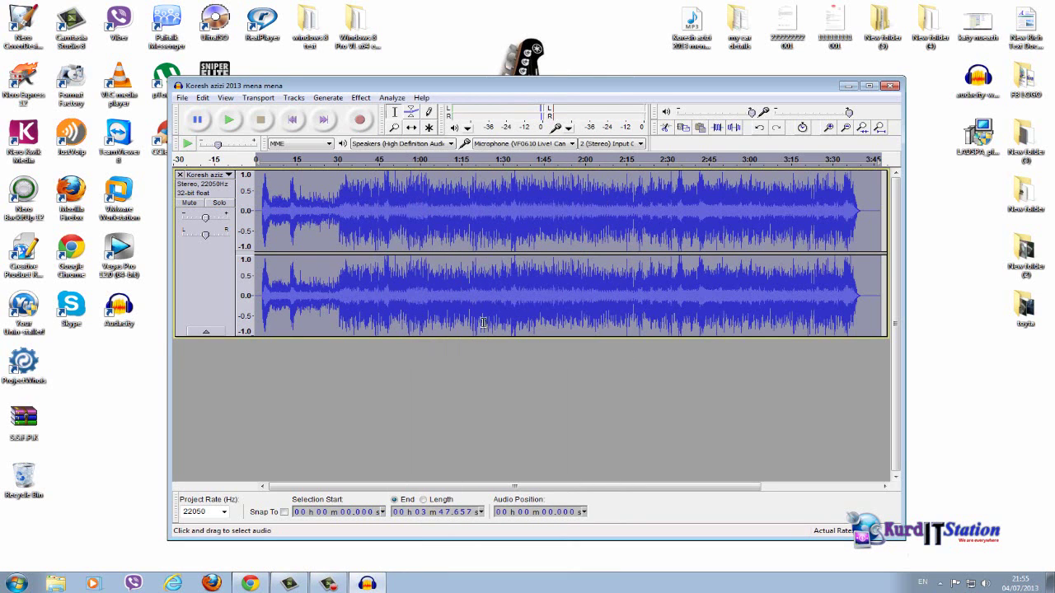
Play the processed track from its start to hear about the first 50 seconds and stop playback
{"action": "left_click", "coordinate": [228, 121]}
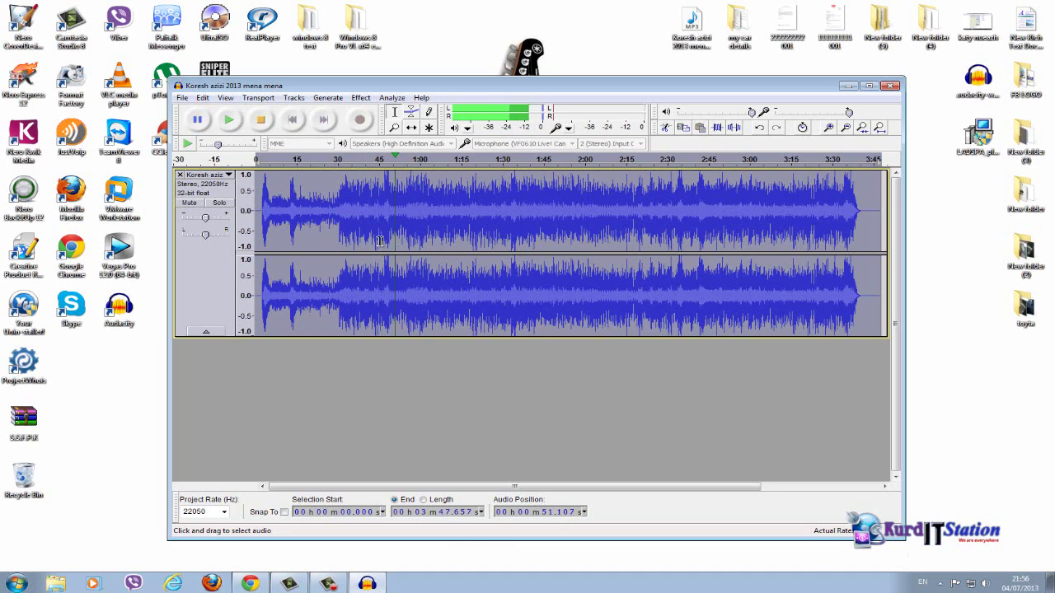
{"action": "left_click", "coordinate": [260, 119]}
{"action": "left_click_drag", "start_coordinate": [458, 89], "coordinate": [460, 80]}
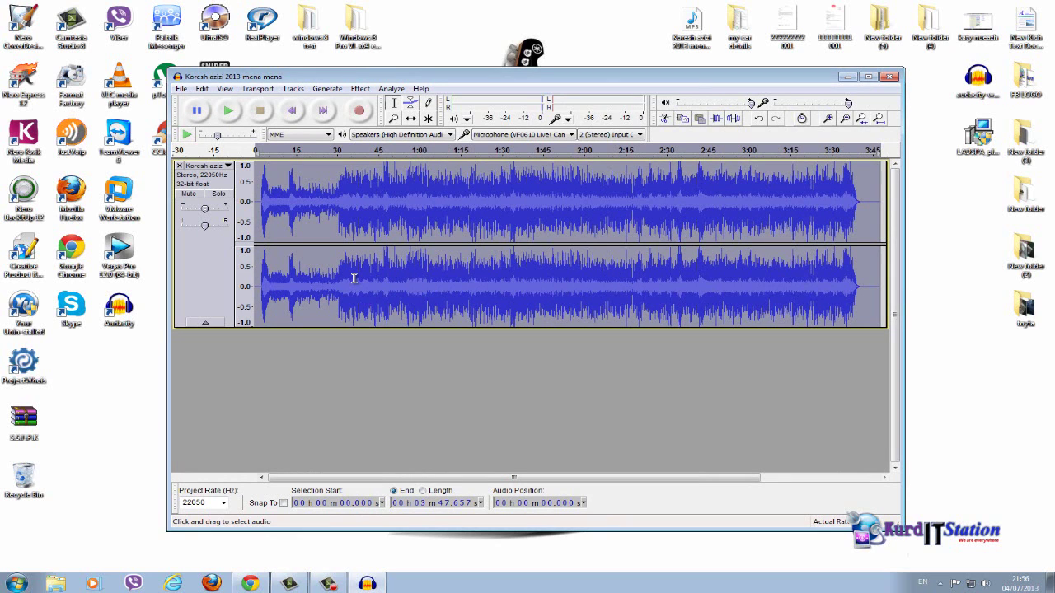
{"action": "left_click_drag", "start_coordinate": [428, 78], "coordinate": [506, 73]}
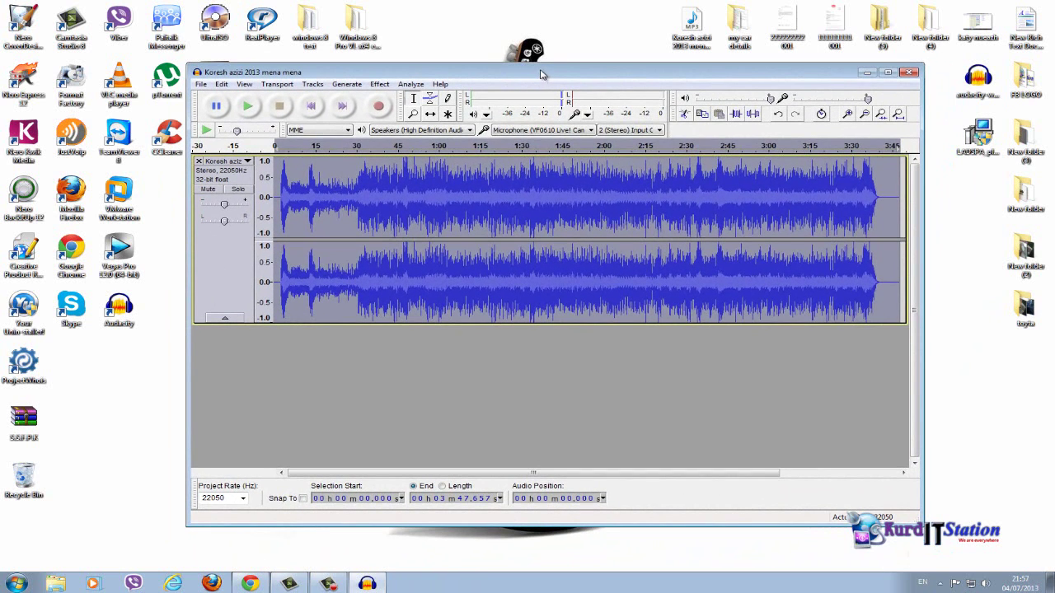
{"action": "mouse_move", "coordinate": [541, 75]}
{"action": "left_mouse_down"}
{"action": "mouse_move", "coordinate": [567, 66]}
{"action": "mouse_move", "coordinate": [546, 66]}
{"action": "left_mouse_up"}
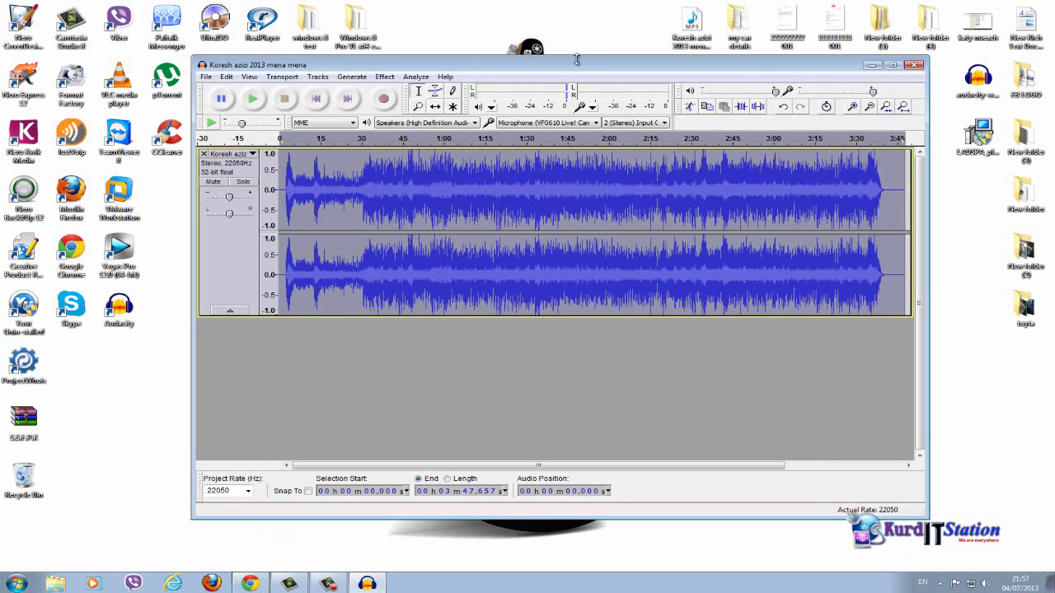
{"action": "left_click_drag", "start_coordinate": [566, 66], "coordinate": [541, 69]}
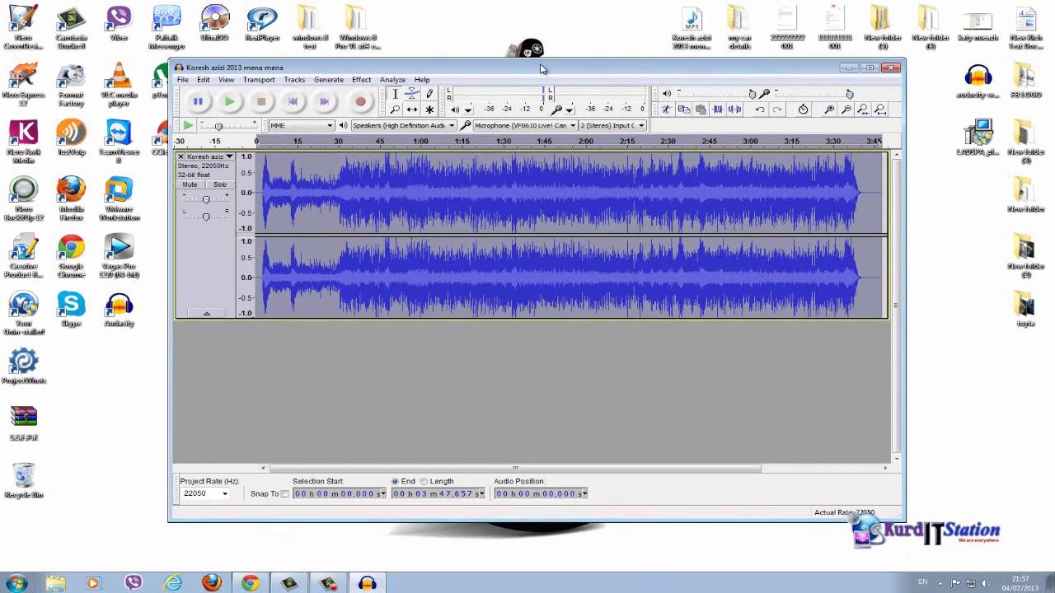
Check which file types are offered for saving the project, closing the save dialog without saving
{"action": "left_click", "coordinate": [183, 80]}
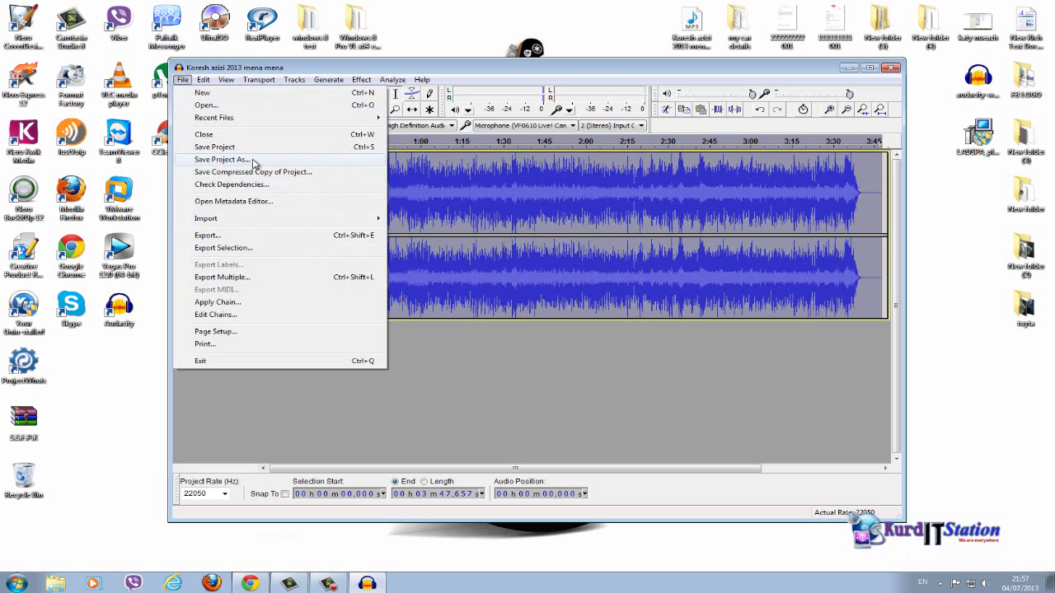
{"action": "mouse_move", "coordinate": [240, 221]}
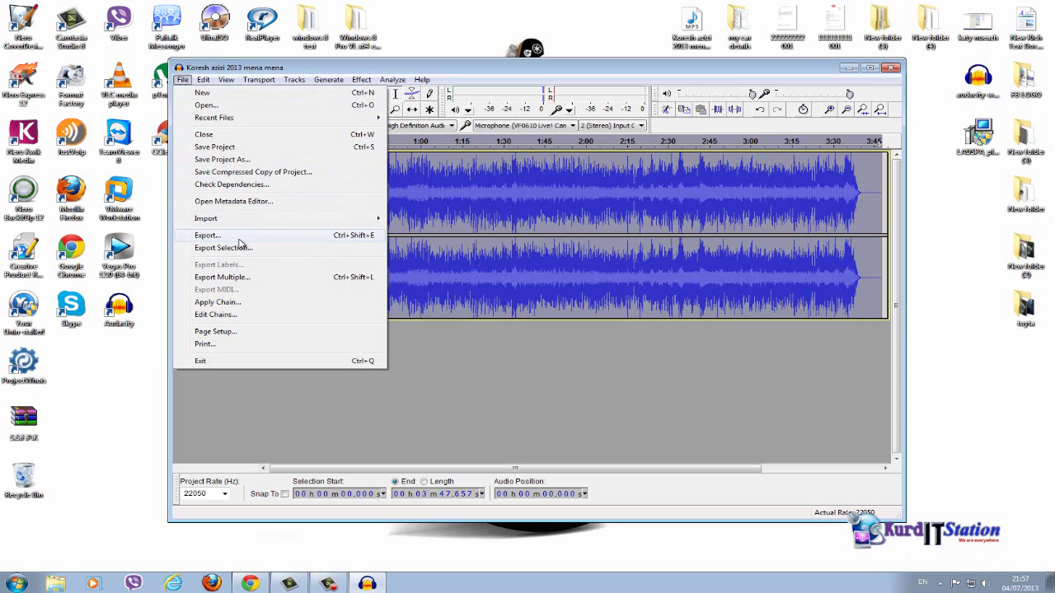
{"action": "left_click", "coordinate": [230, 149]}
{"action": "left_click", "coordinate": [631, 332]}
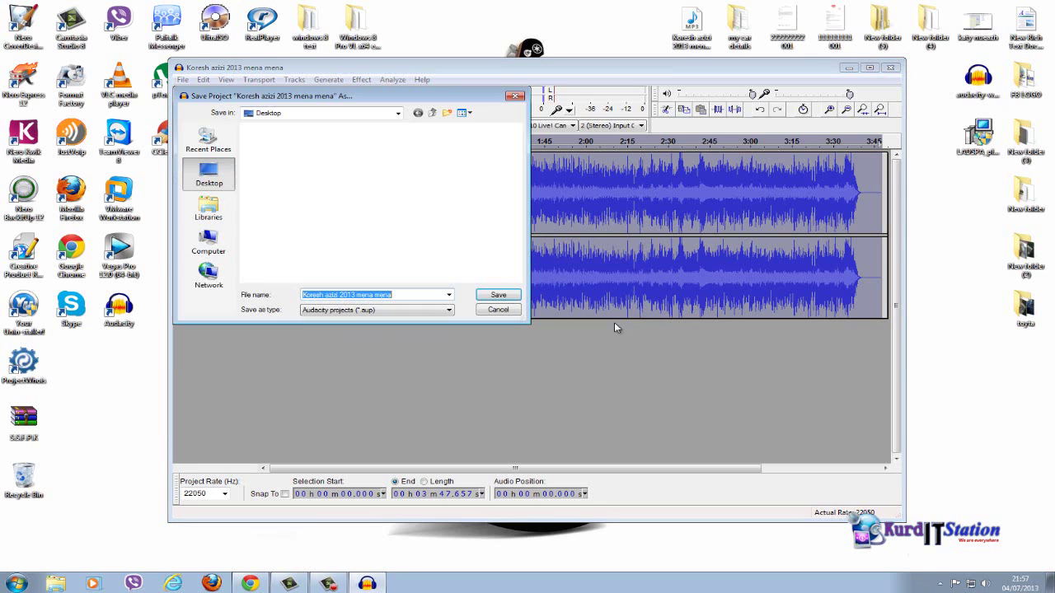
{"action": "left_click", "coordinate": [411, 310]}
{"action": "left_click", "coordinate": [413, 316]}
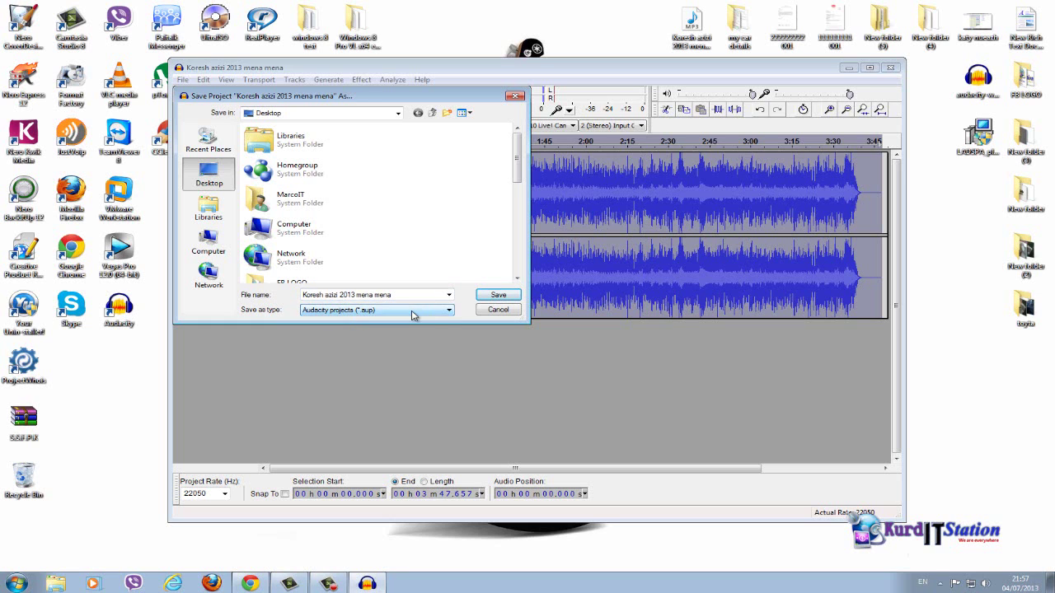
{"action": "left_click", "coordinate": [499, 311]}
Examine the audio formats available for exporting the track, closing the export dialog without exporting
{"action": "left_click", "coordinate": [183, 80]}
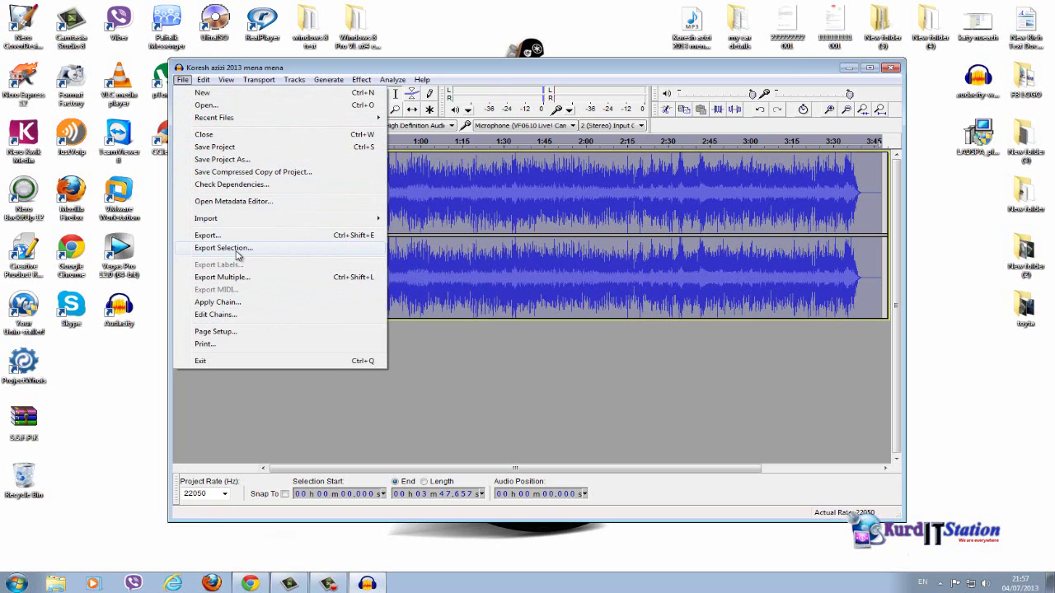
{"action": "left_click", "coordinate": [213, 235]}
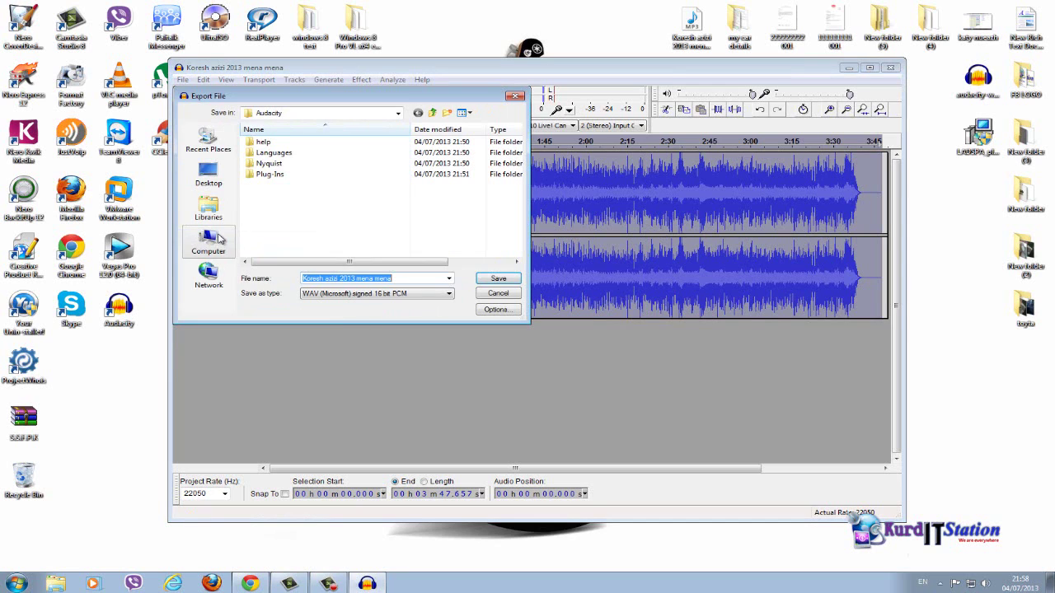
{"action": "left_click", "coordinate": [385, 299]}
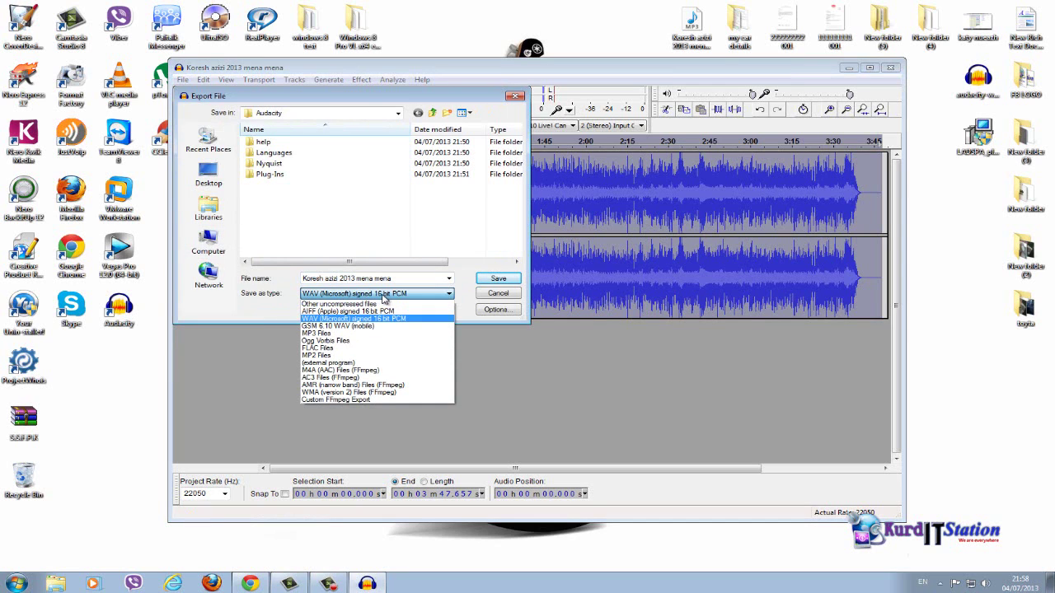
{"action": "left_click", "coordinate": [510, 297]}
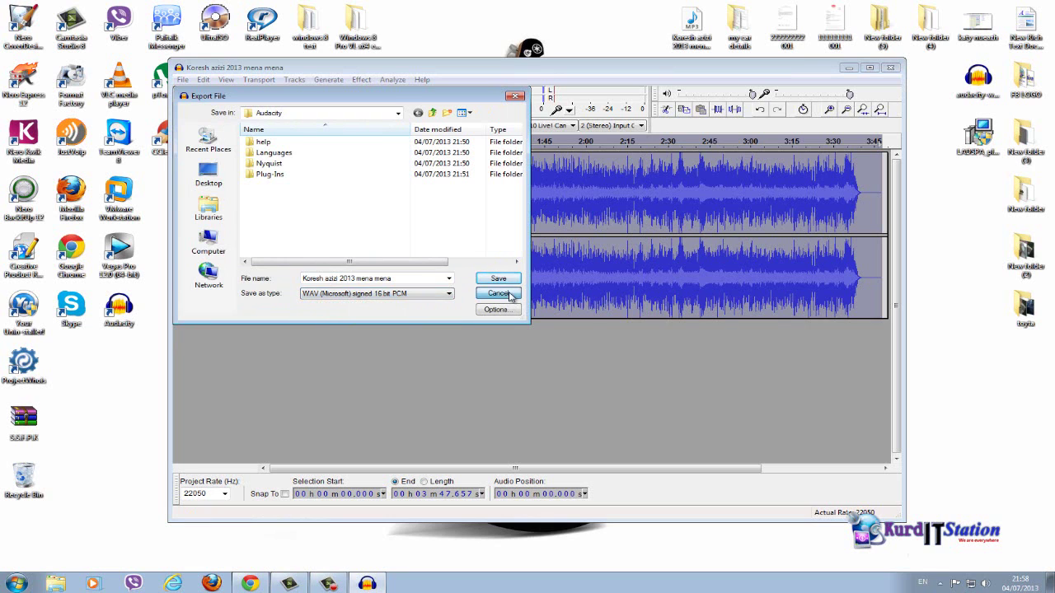
{"action": "left_click", "coordinate": [499, 293]}
Try to export the track to the Desktop as an MP3, replacing the existing file and keeping the metadata and default lame_enc.dll location
{"action": "left_click", "coordinate": [182, 79]}
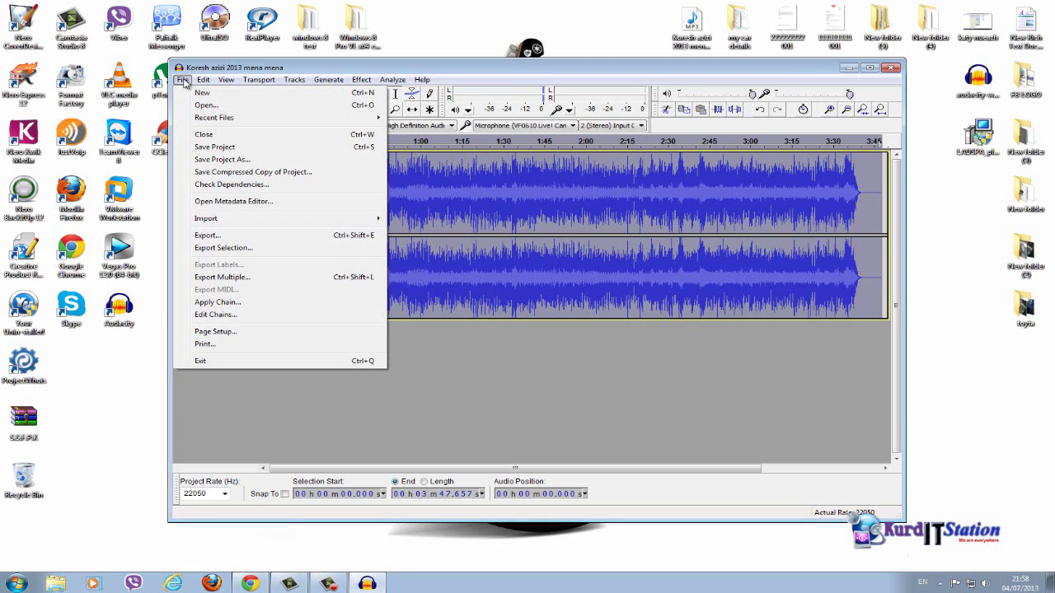
{"action": "left_click", "coordinate": [229, 235]}
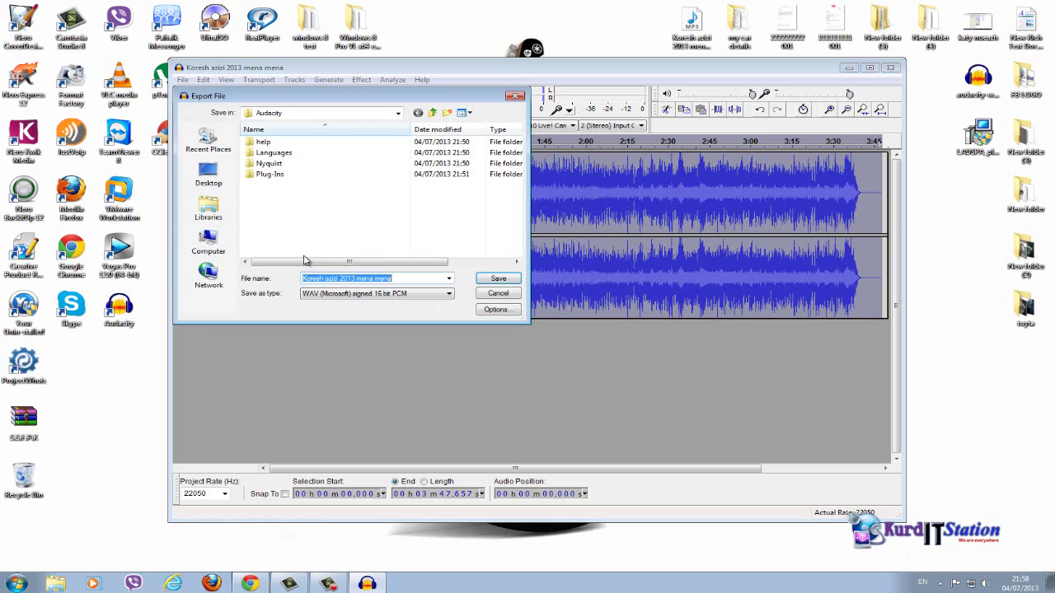
{"action": "left_click", "coordinate": [370, 294]}
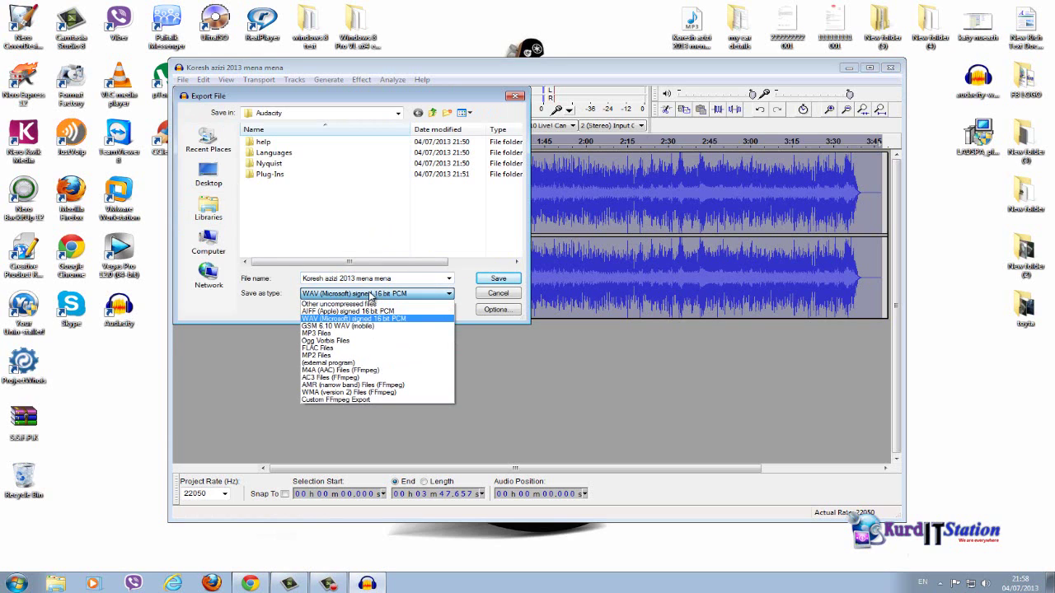
{"action": "left_click", "coordinate": [343, 333]}
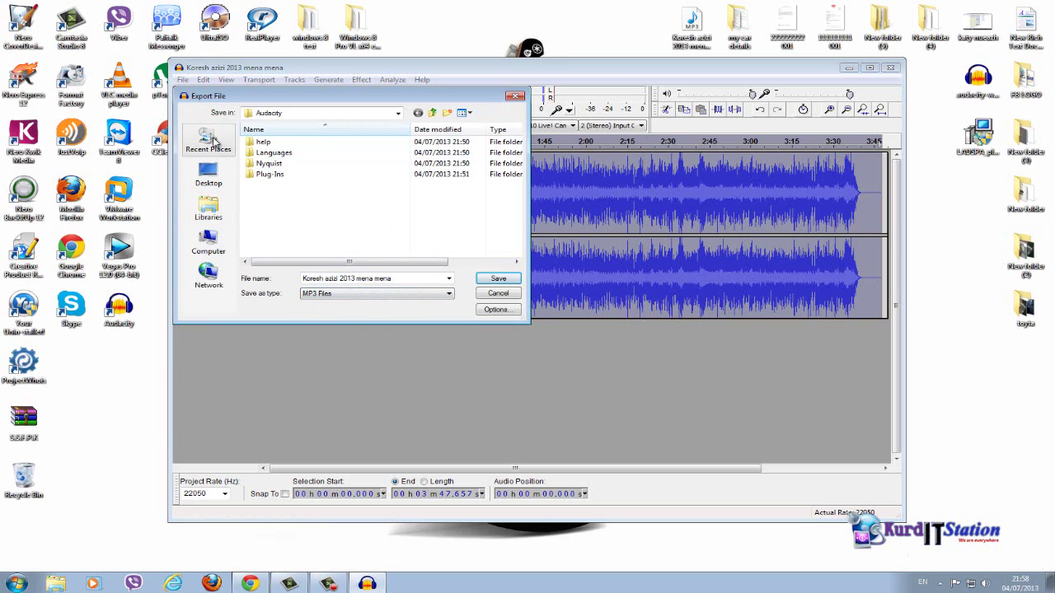
{"action": "left_click", "coordinate": [210, 177]}
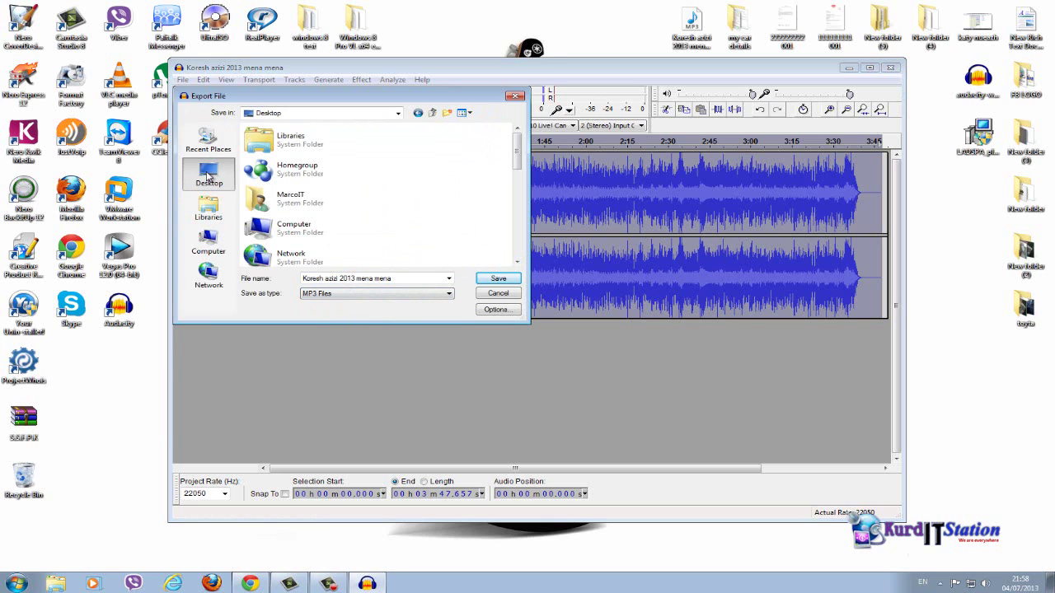
{"action": "left_click", "coordinate": [499, 281]}
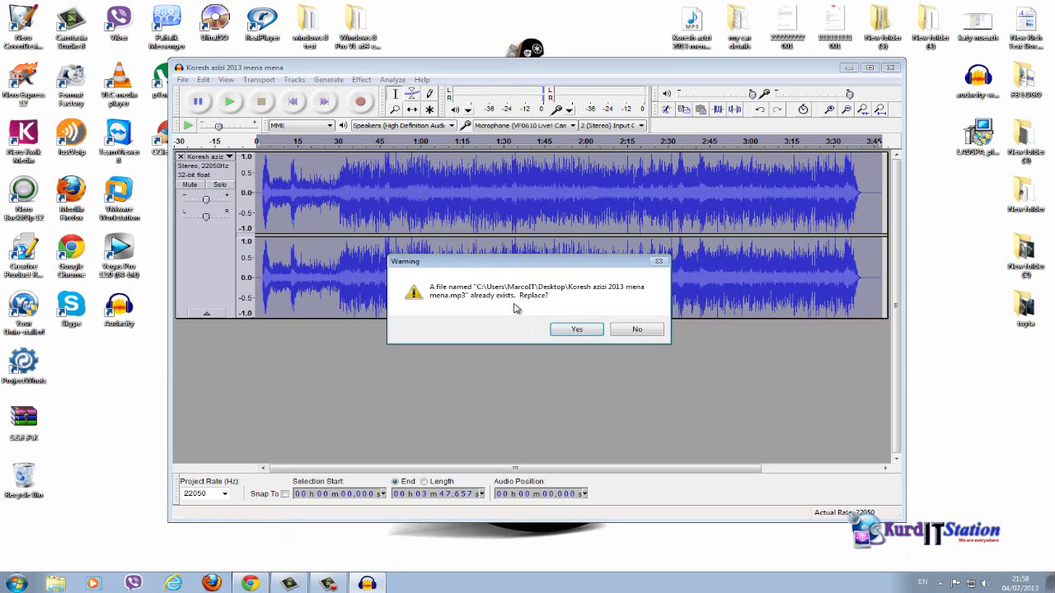
{"action": "left_click", "coordinate": [577, 330]}
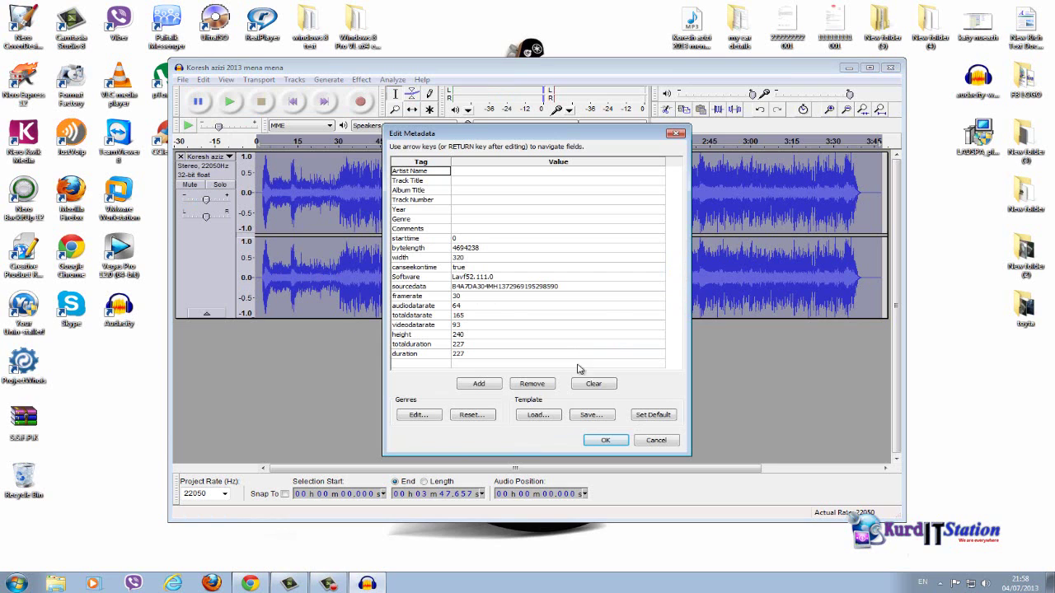
{"action": "left_click", "coordinate": [605, 440]}
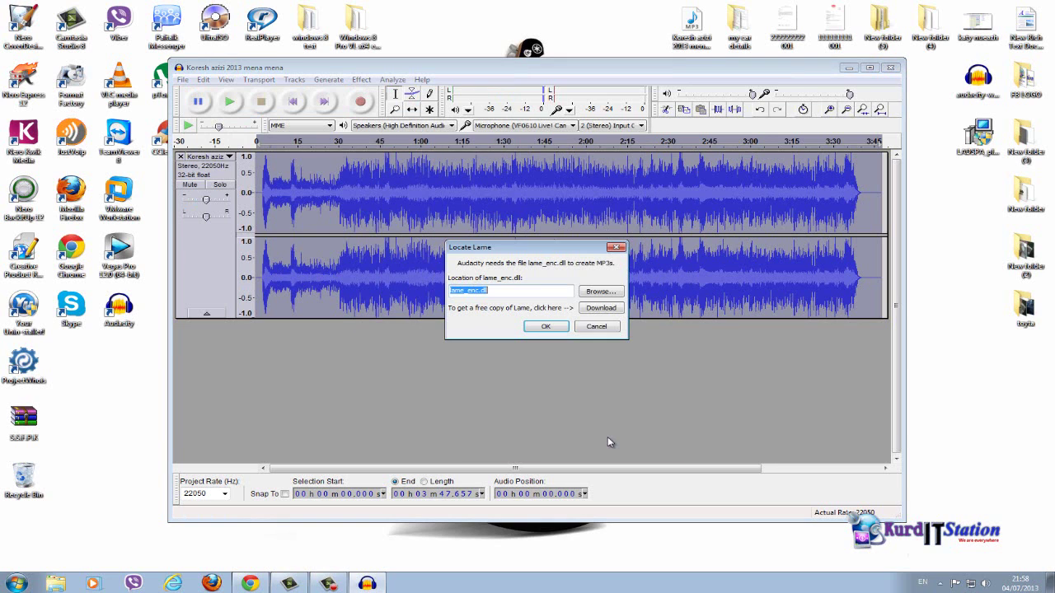
{"action": "left_click", "coordinate": [546, 327]}
{"action": "left_click", "coordinate": [580, 330]}
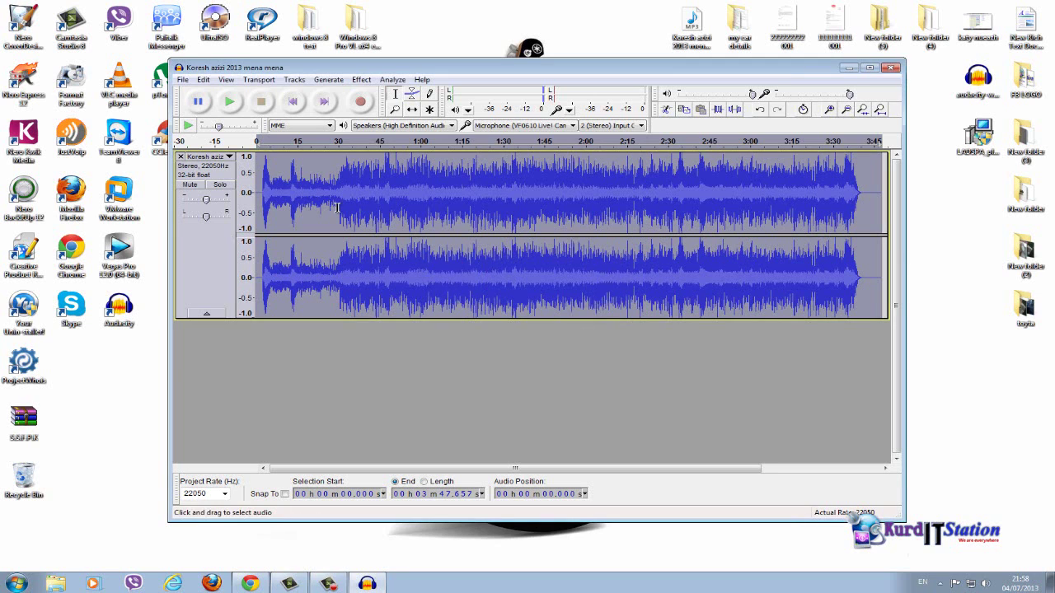
Try to export the track to the Desktop as an MP3 named "Koresh azizi 2013 mena", keeping the metadata and default lame_enc.dll location
{"action": "left_click", "coordinate": [183, 80]}
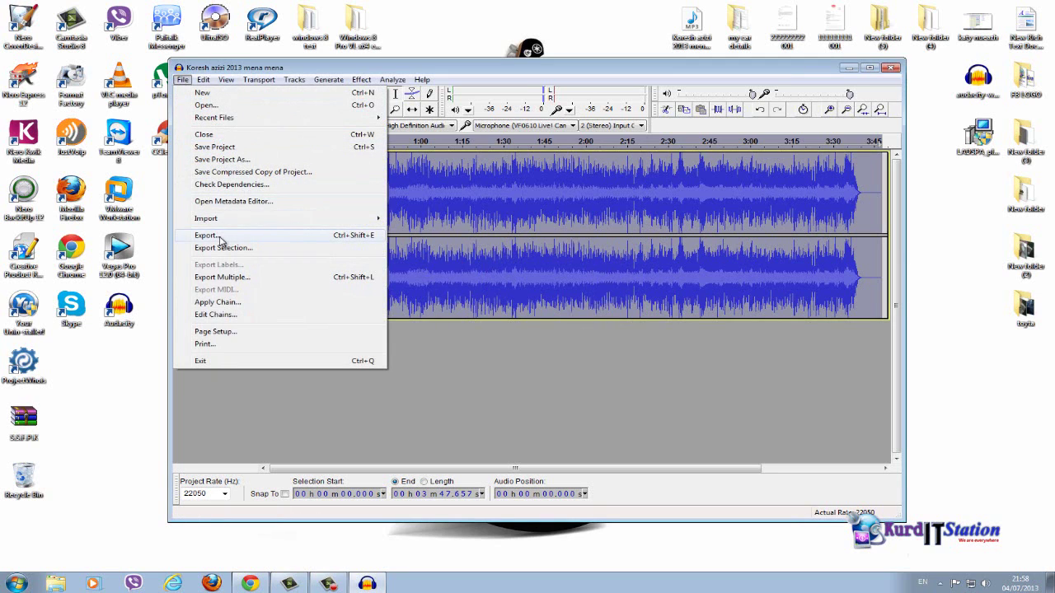
{"action": "left_click", "coordinate": [207, 235]}
{"action": "left_click", "coordinate": [404, 280]}
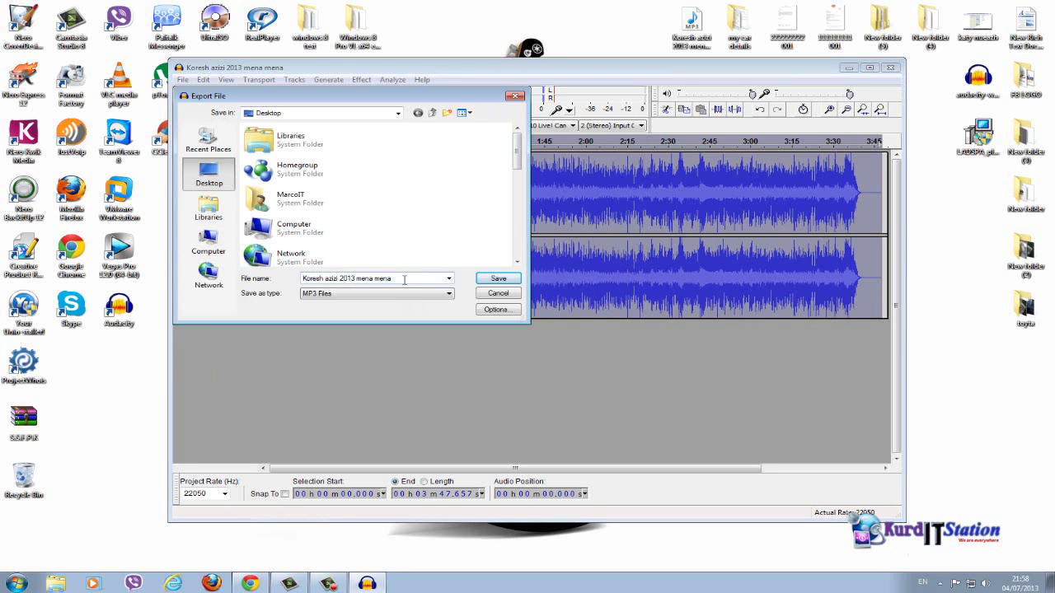
{"action": "left_click_drag", "start_coordinate": [404, 280], "coordinate": [359, 281]}
{"action": "key", "text": "BackSpace"}
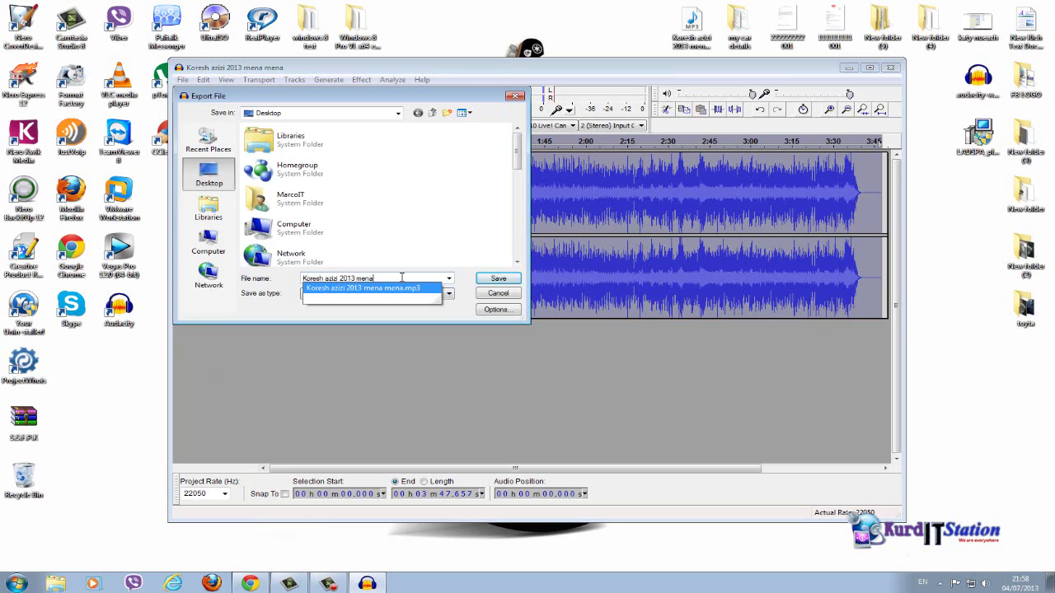
{"action": "left_click", "coordinate": [466, 274]}
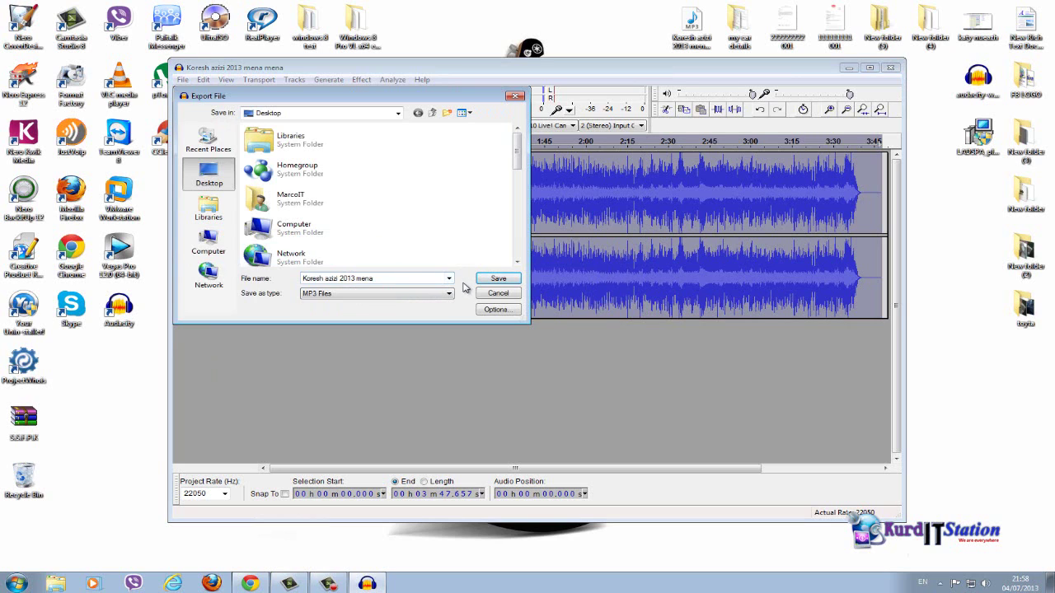
{"action": "left_click", "coordinate": [356, 297]}
{"action": "left_click", "coordinate": [349, 330]}
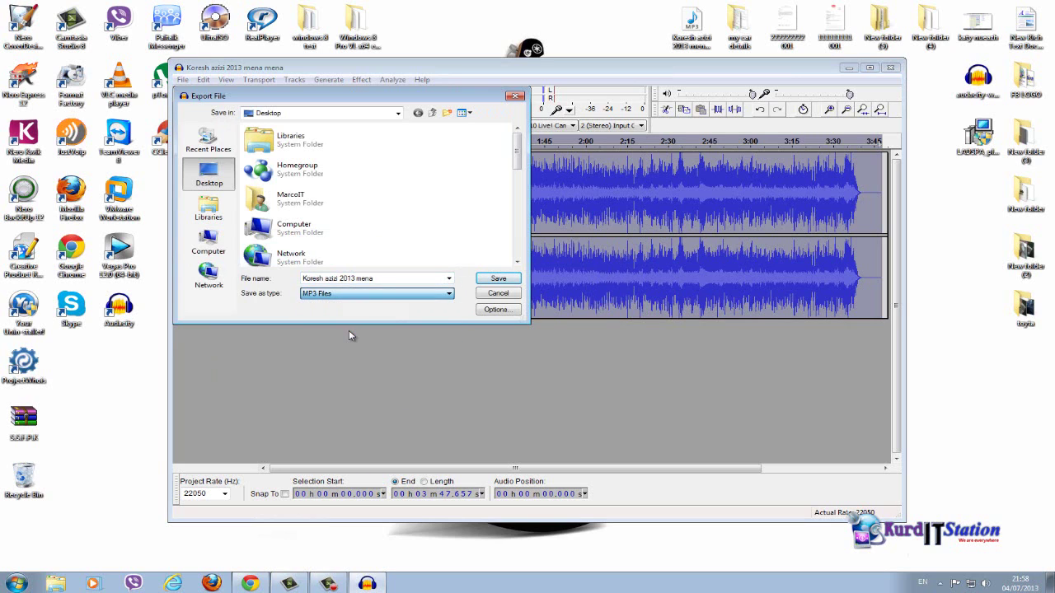
{"action": "left_click", "coordinate": [499, 279]}
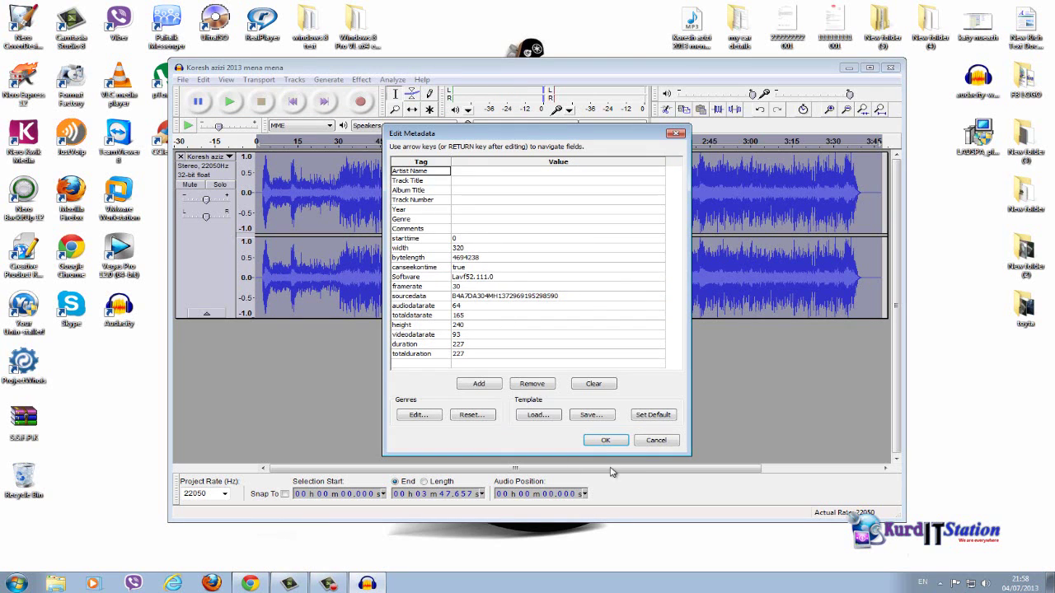
{"action": "left_click", "coordinate": [606, 441]}
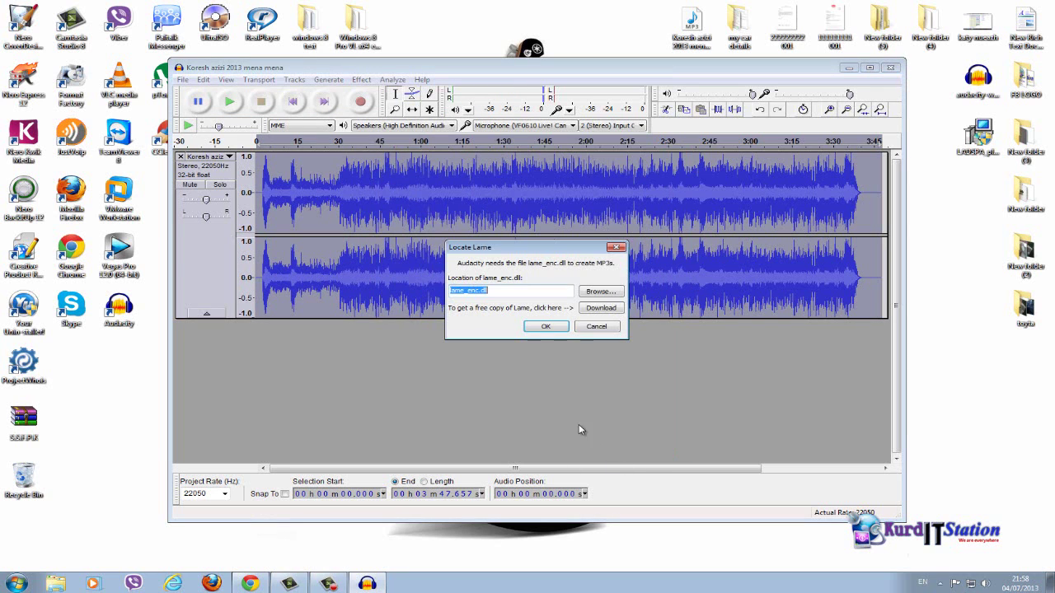
{"action": "left_click", "coordinate": [548, 326]}
{"action": "left_click", "coordinate": [588, 331]}
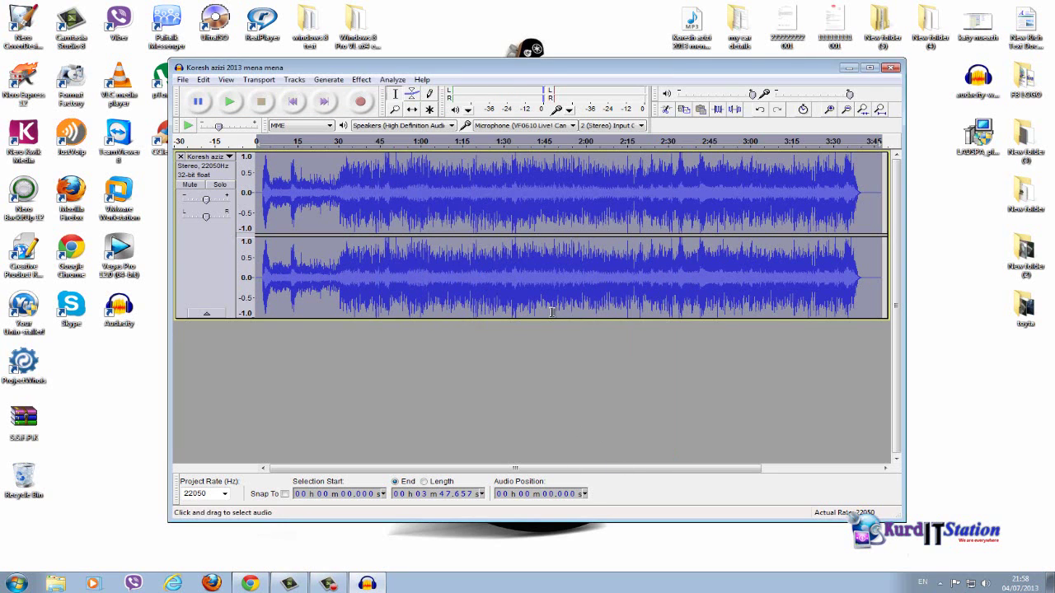
{"action": "mouse_move", "coordinate": [492, 66]}
{"action": "left_mouse_down"}
{"action": "mouse_move", "coordinate": [608, 195]}
{"action": "mouse_move", "coordinate": [574, 126]}
{"action": "mouse_move", "coordinate": [498, 74]}
{"action": "left_mouse_up"}
{"action": "left_click", "coordinate": [201, 86]}
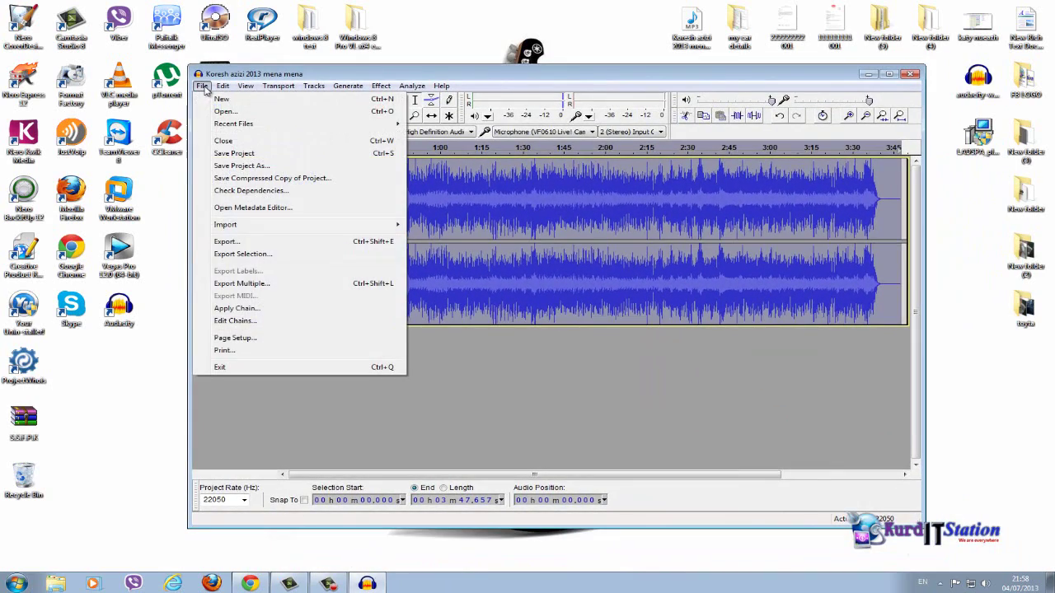
{"action": "left_click", "coordinate": [244, 243]}
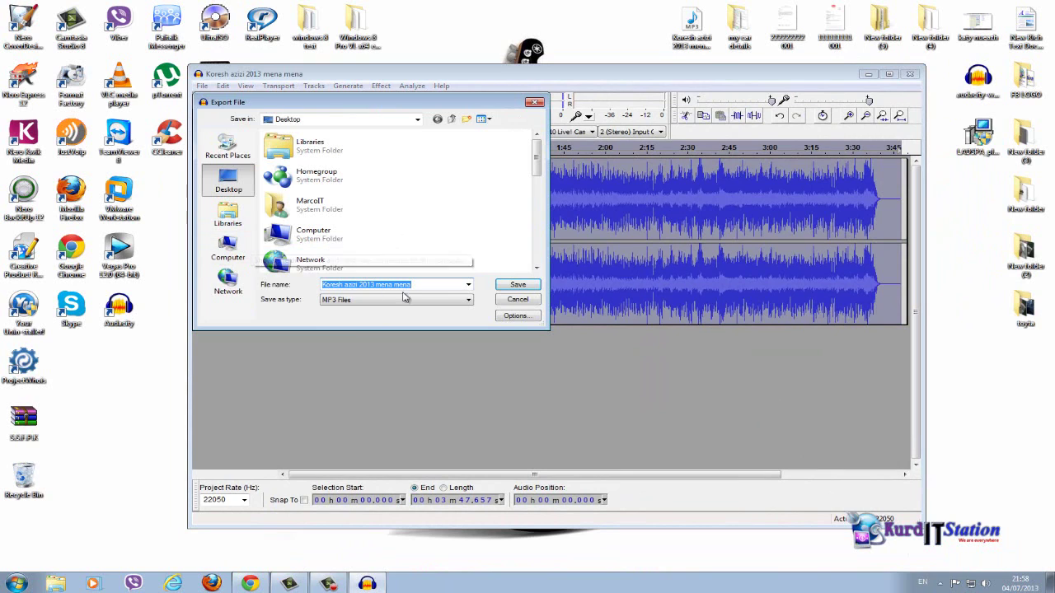
{"action": "left_click", "coordinate": [431, 286]}
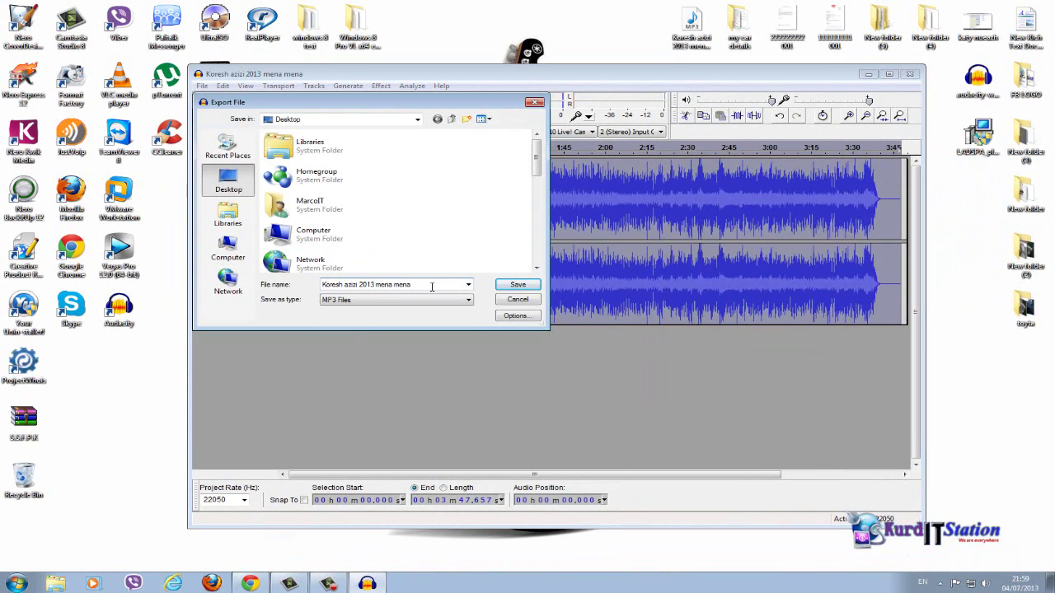
{"action": "left_click_drag", "start_coordinate": [408, 286], "coordinate": [324, 286]}
{"action": "type", "text": "222222222222"}
{"action": "left_click", "coordinate": [517, 285]}
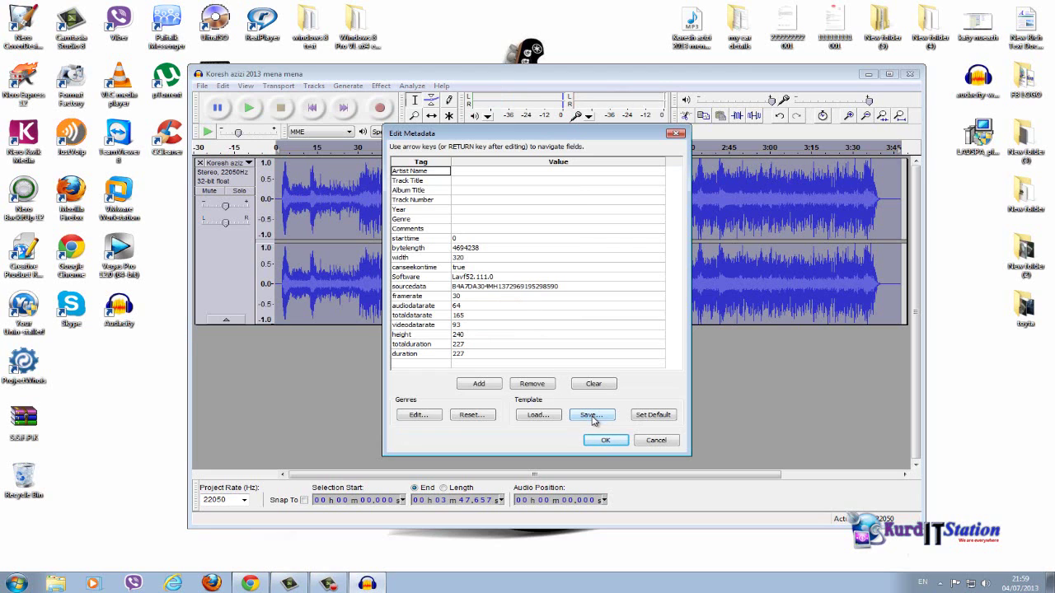
{"action": "left_click", "coordinate": [604, 441]}
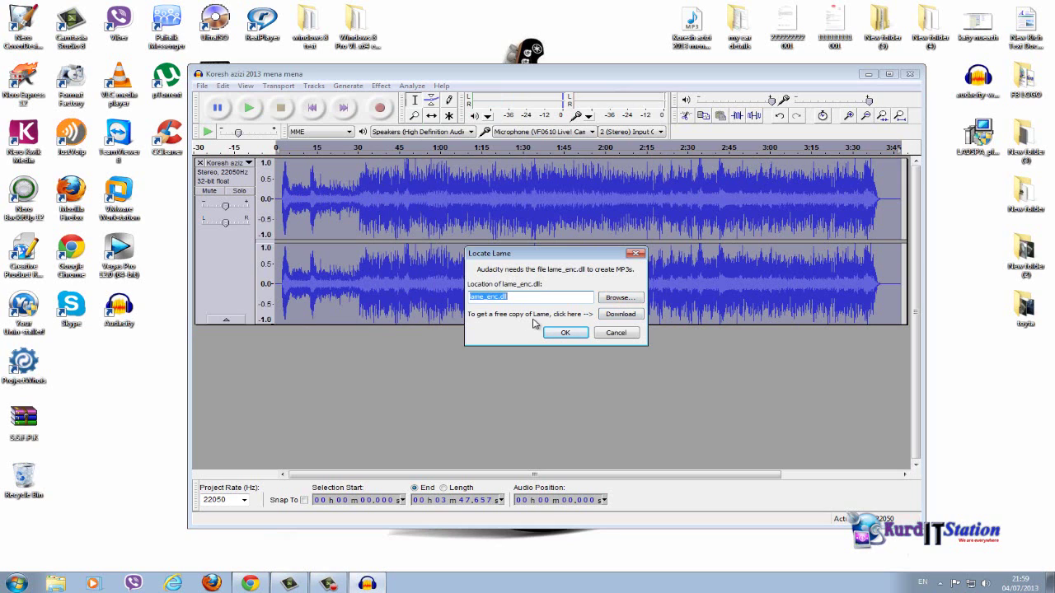
Open Audacity's online help for obtaining LAME, close the extra Flash Video Downloader page, and follow the Windows link to the LAME download page
{"action": "left_click", "coordinate": [620, 317]}
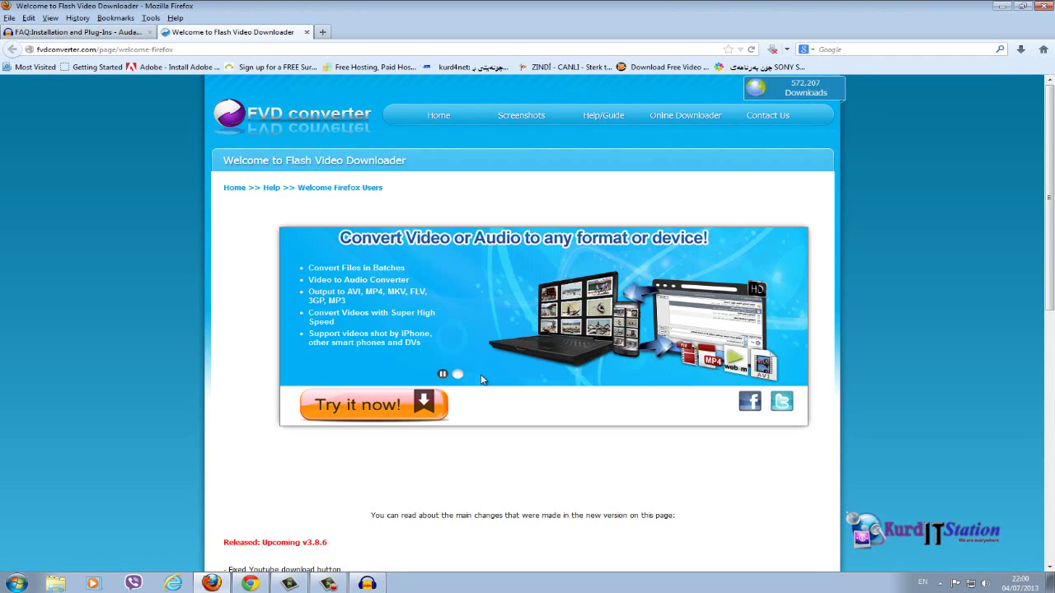
{"action": "left_click", "coordinate": [306, 32]}
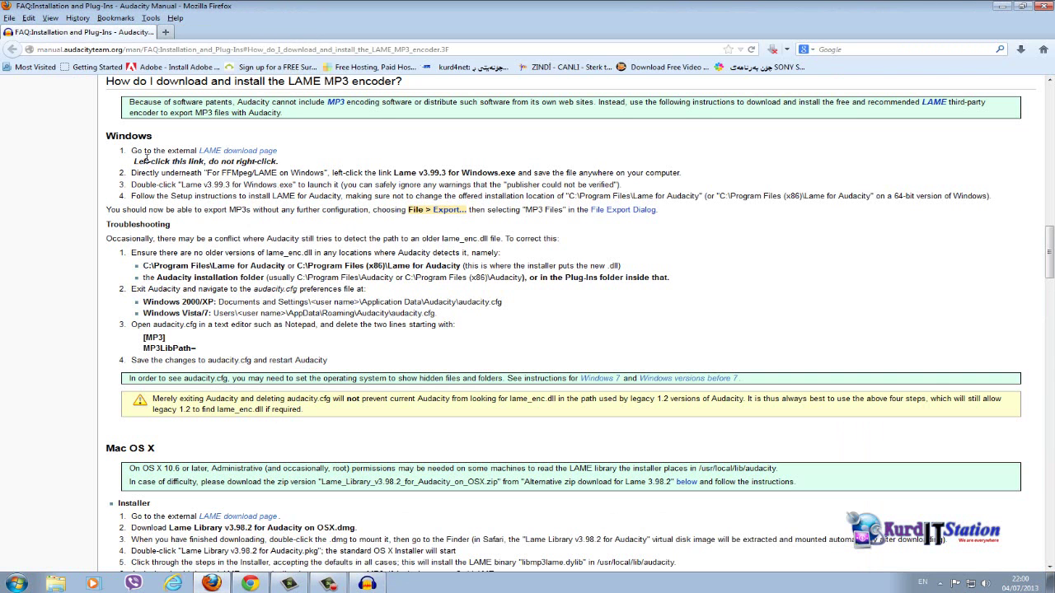
{"action": "scroll", "coordinate": [233, 234], "scroll_direction": "up", "scroll_amount": 1}
{"action": "scroll", "coordinate": [233, 234], "scroll_direction": "up", "scroll_amount": 3}
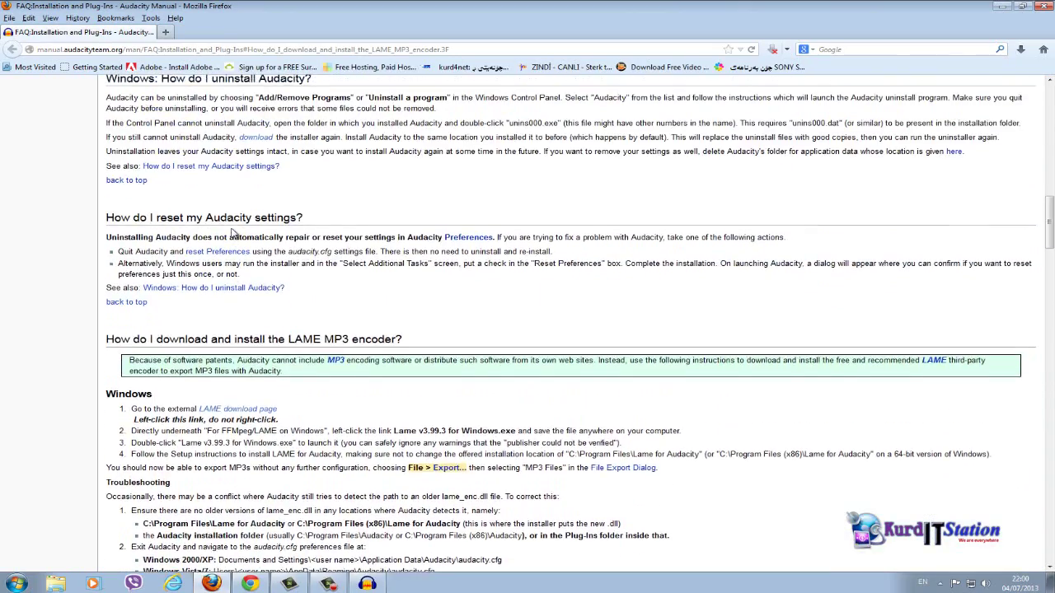
{"action": "scroll", "coordinate": [233, 234], "scroll_direction": "down", "scroll_amount": 3}
{"action": "scroll", "coordinate": [233, 231], "scroll_direction": "up", "scroll_amount": 1}
{"action": "scroll", "coordinate": [233, 231], "scroll_direction": "down", "scroll_amount": 1}
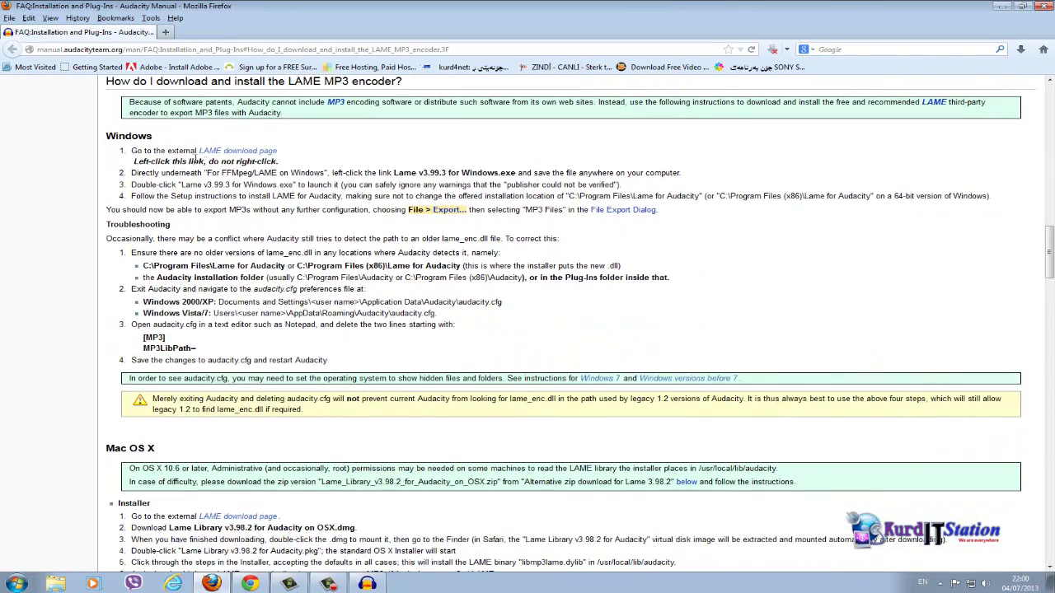
{"action": "left_click", "coordinate": [246, 151]}
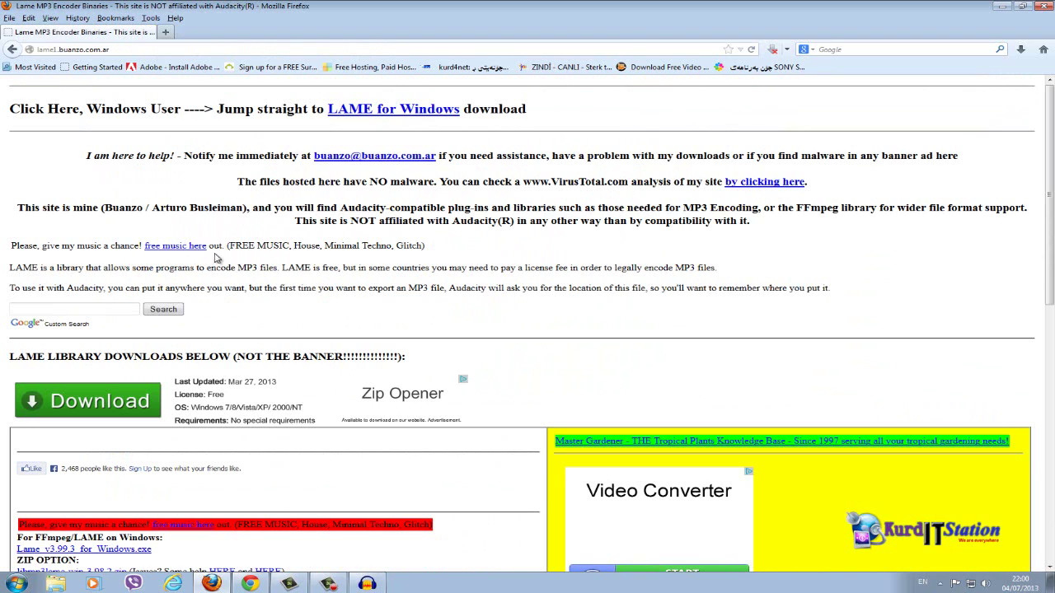
Download Lame_v3.99.3_for_Windows.exe and show the downloaded installer in its folder
{"action": "scroll", "coordinate": [397, 264], "scroll_direction": "down", "scroll_amount": 5}
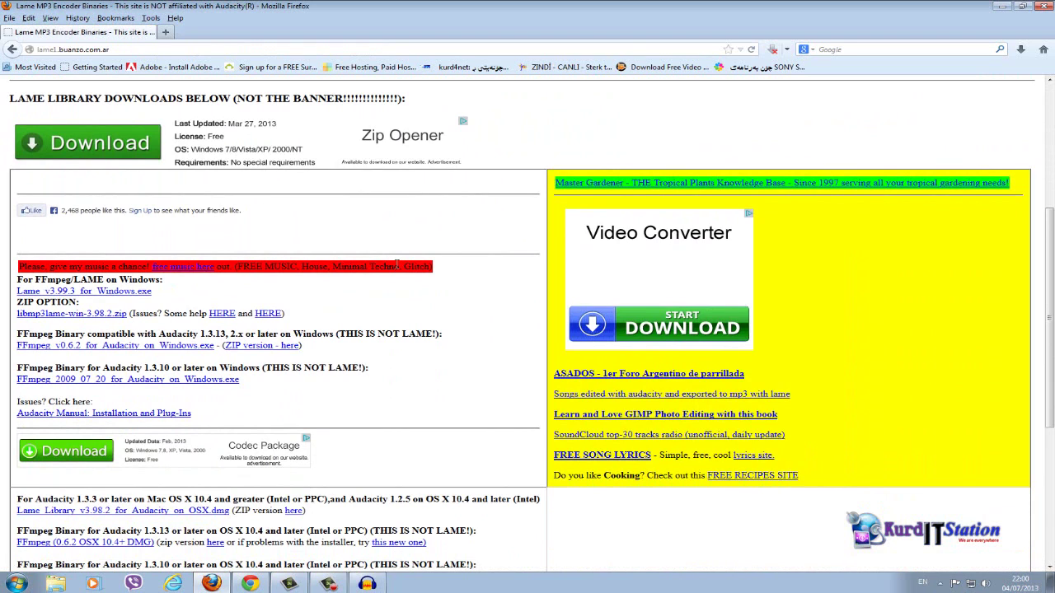
{"action": "left_click", "coordinate": [86, 291]}
{"action": "left_click", "coordinate": [524, 330]}
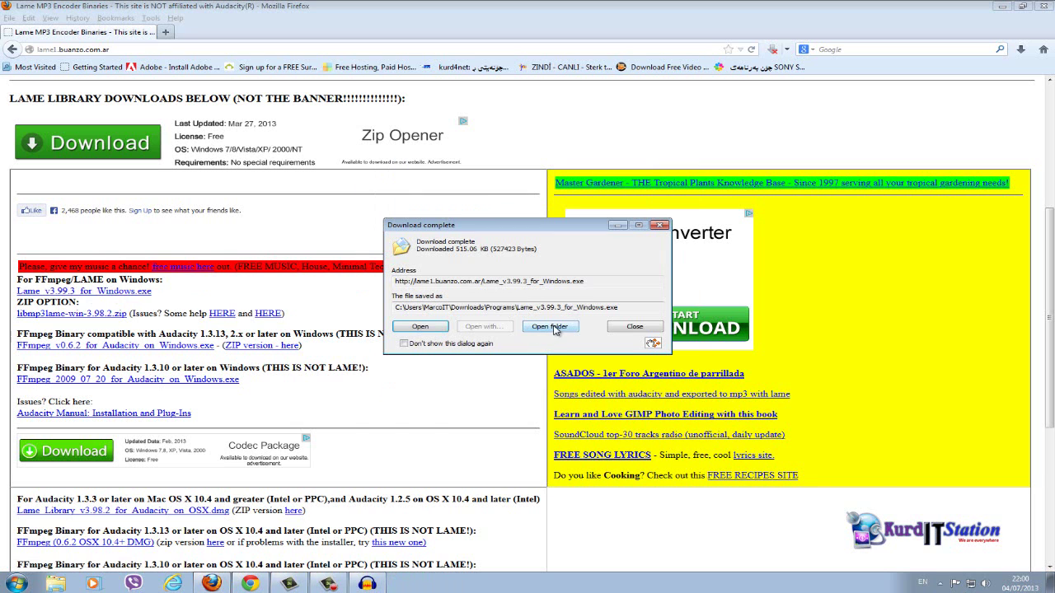
{"action": "left_click", "coordinate": [550, 327]}
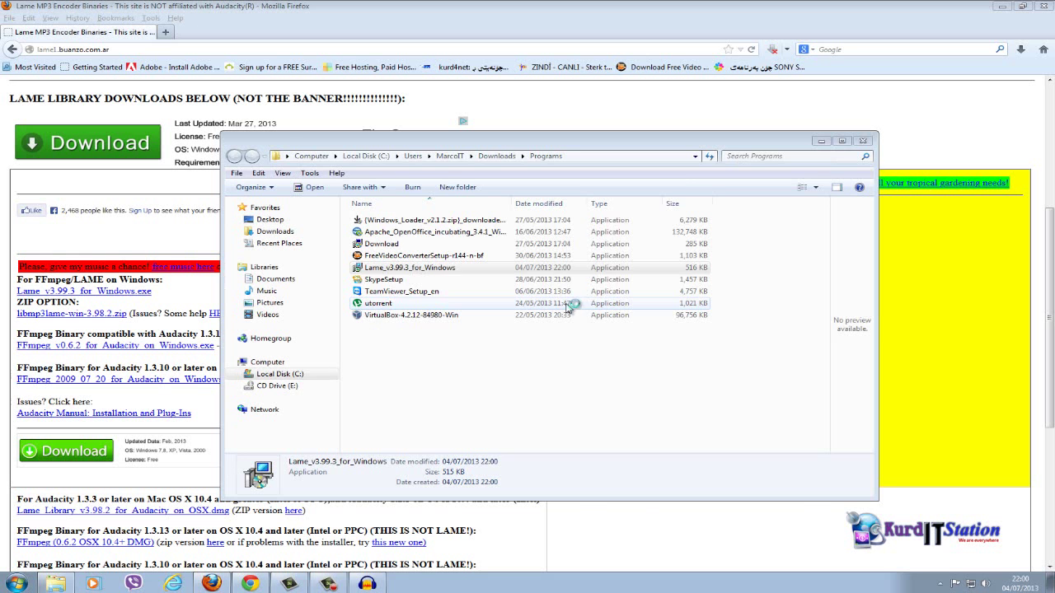
Install LAME for Windows with the default setup options in C:\Program Files (x86)\Lame For Audacity
{"action": "left_click", "coordinate": [600, 385]}
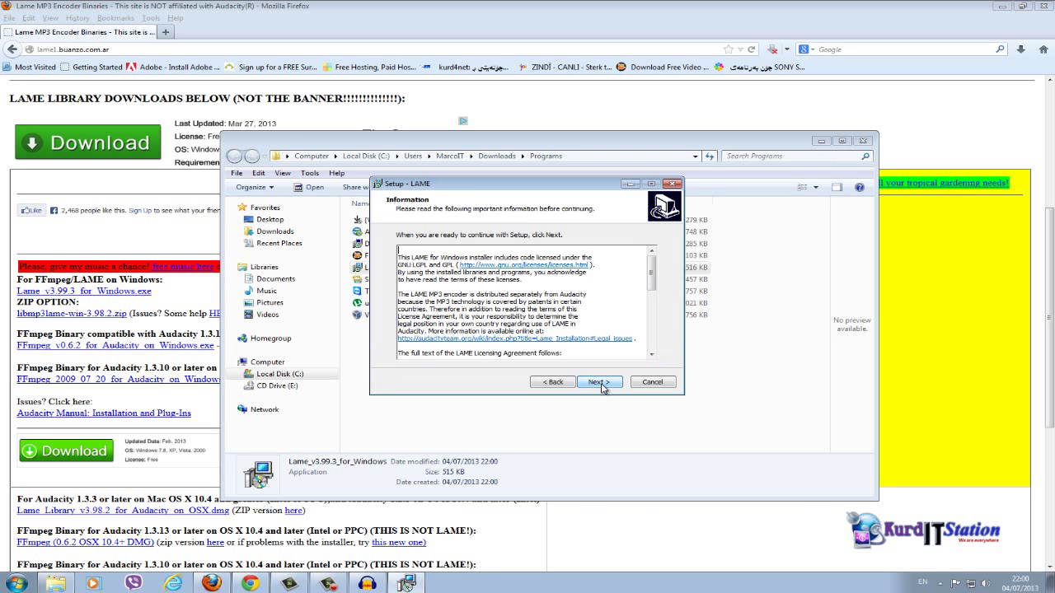
{"action": "left_click", "coordinate": [601, 384]}
{"action": "left_click", "coordinate": [600, 384]}
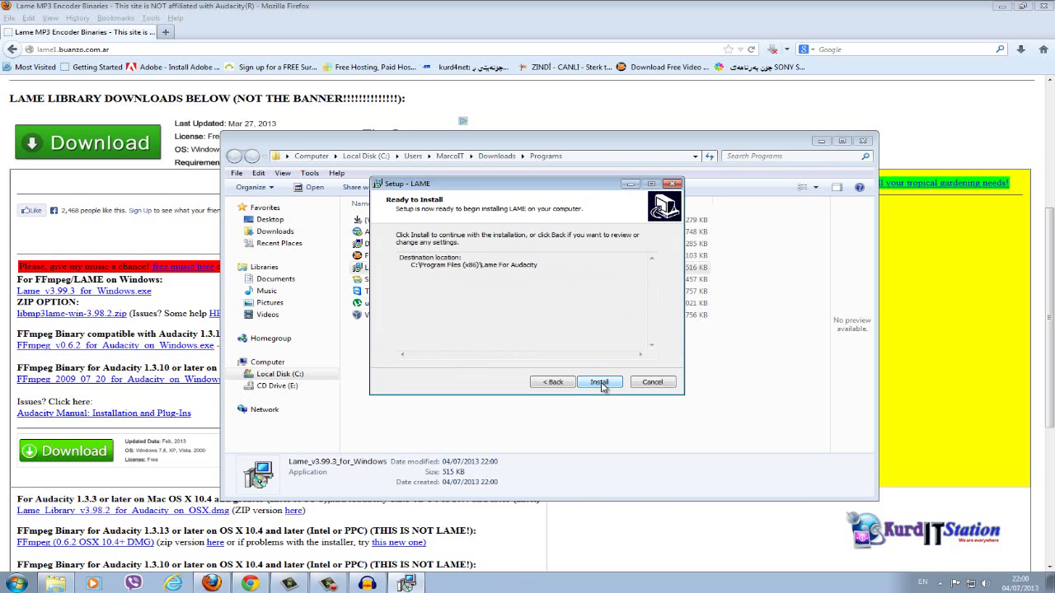
{"action": "left_click", "coordinate": [601, 384]}
{"action": "left_click", "coordinate": [602, 384]}
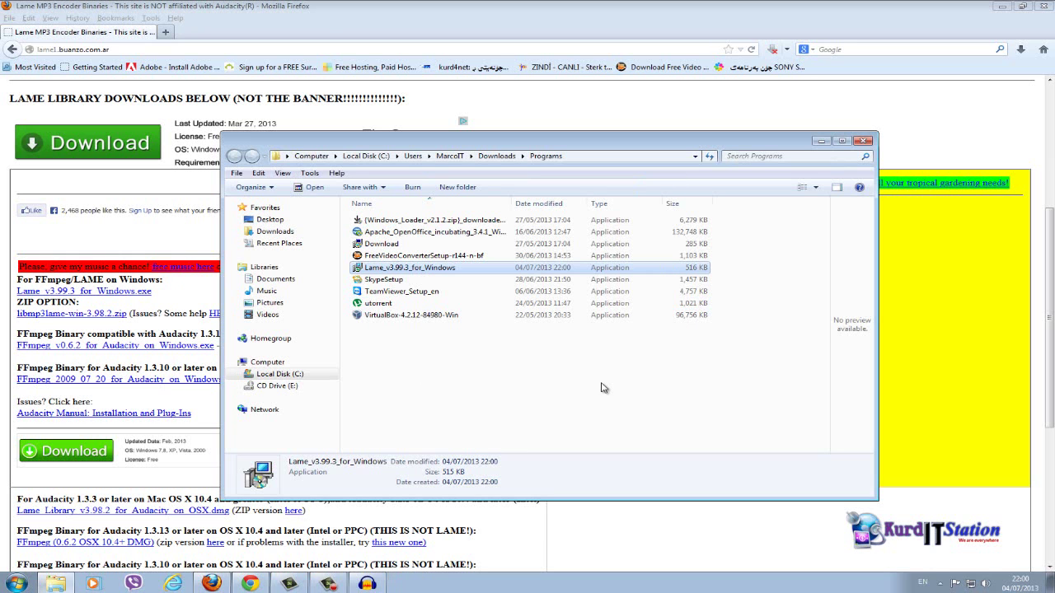
Close the download folder and the browser, and dismiss the pending Locate Lame request in Audacity
{"action": "left_click", "coordinate": [862, 141]}
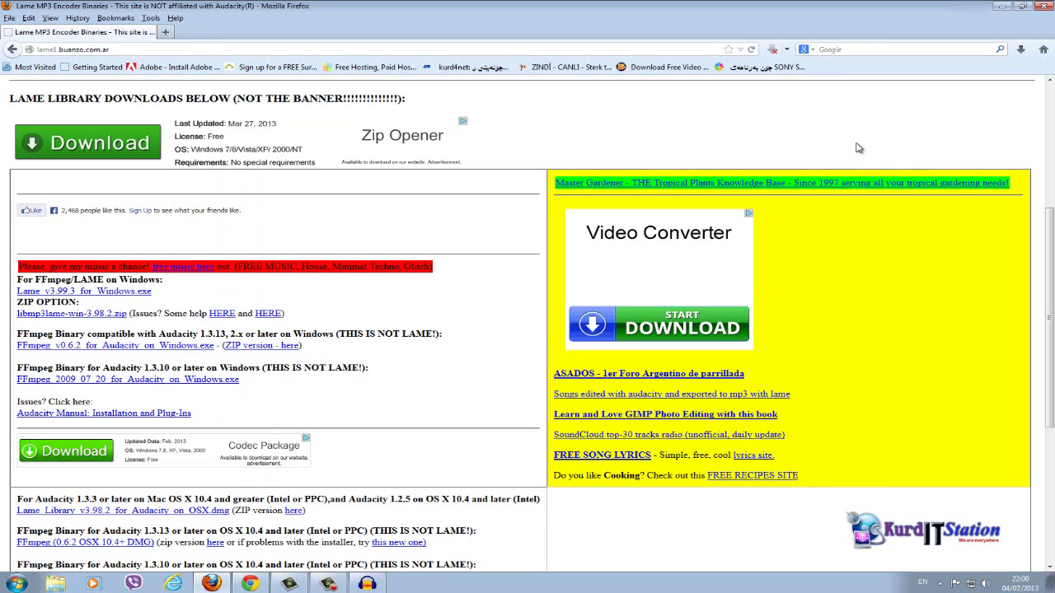
{"action": "left_click", "coordinate": [1040, 8]}
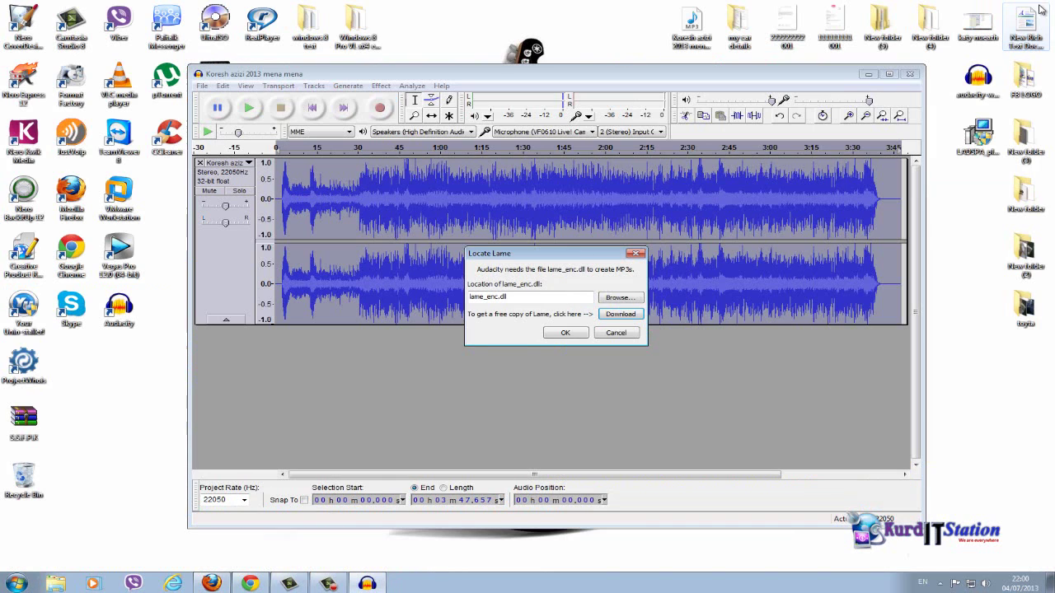
{"action": "left_click", "coordinate": [568, 332]}
{"action": "left_click", "coordinate": [594, 331]}
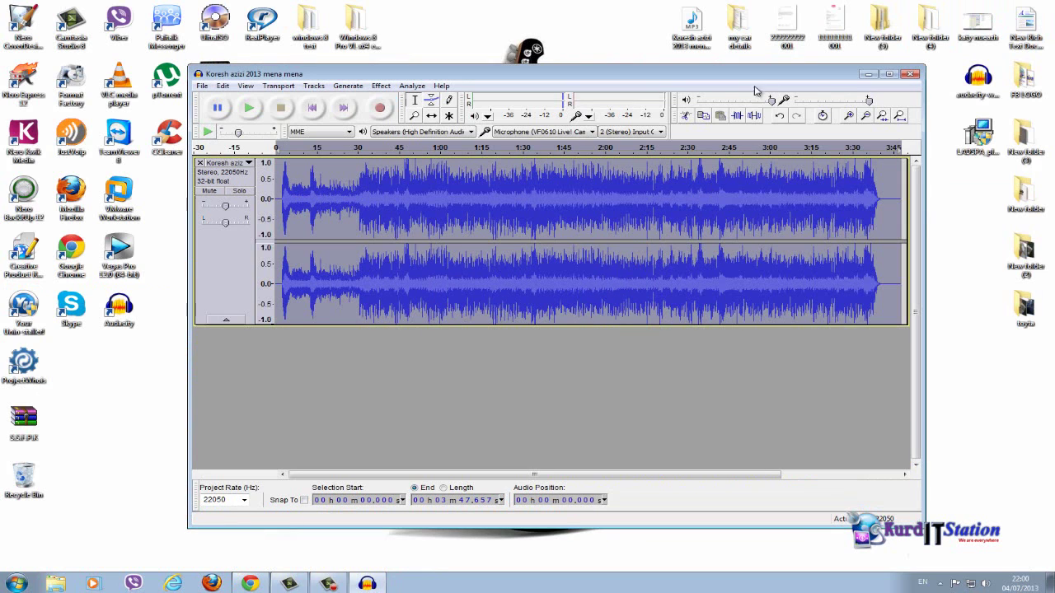
Export the track to the Desktop as an MP3 file named "Koresh azizi", leaving the metadata unchanged
{"action": "left_click", "coordinate": [203, 86]}
{"action": "left_click", "coordinate": [262, 242]}
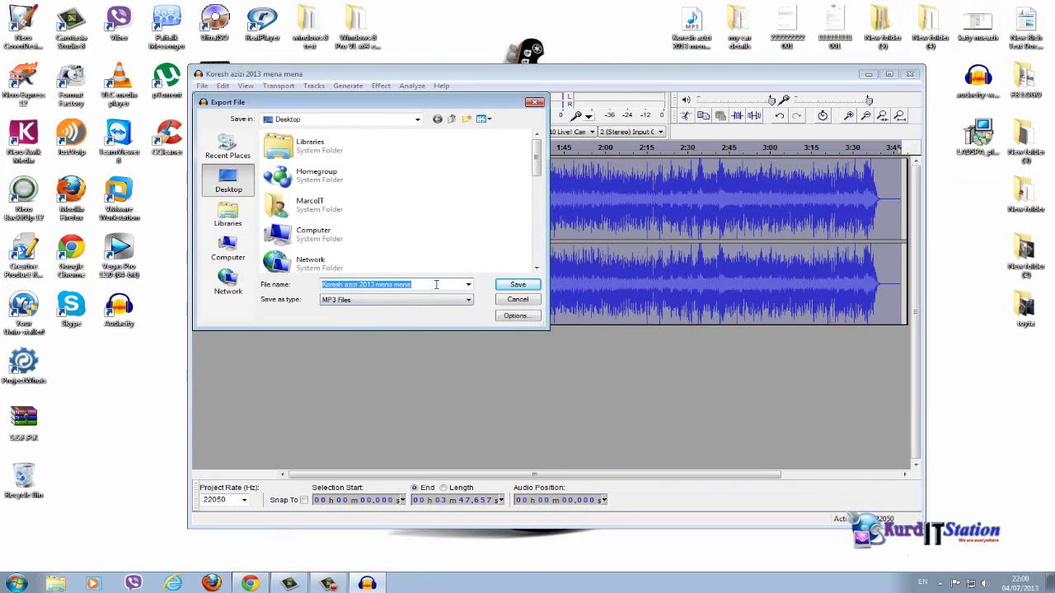
{"action": "left_click_drag", "start_coordinate": [436, 284], "coordinate": [358, 289]}
{"action": "key", "text": "BackSpace"}
{"action": "left_click", "coordinate": [487, 293]}
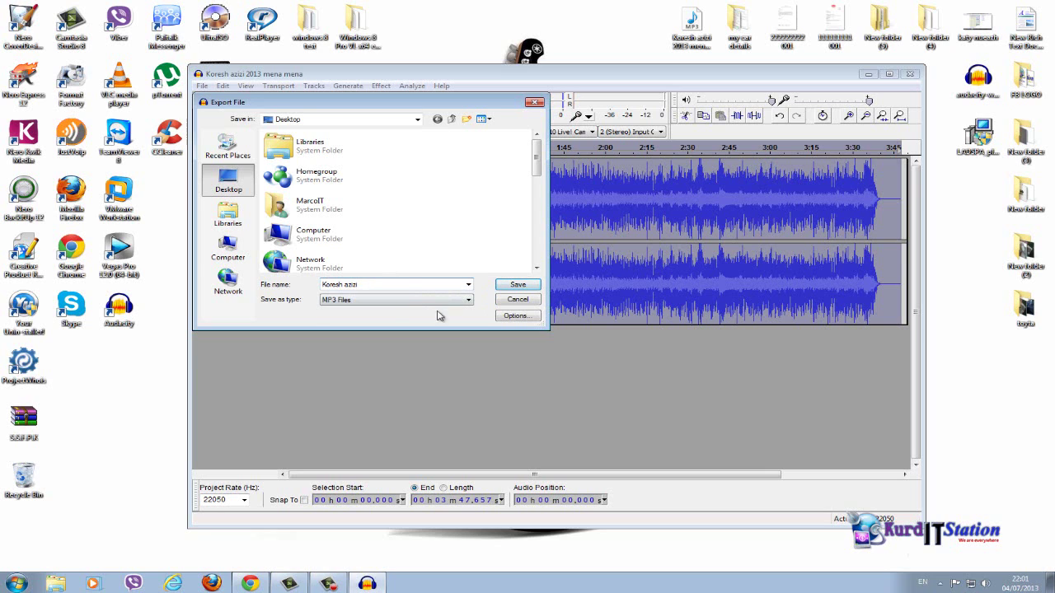
{"action": "left_click", "coordinate": [418, 305]}
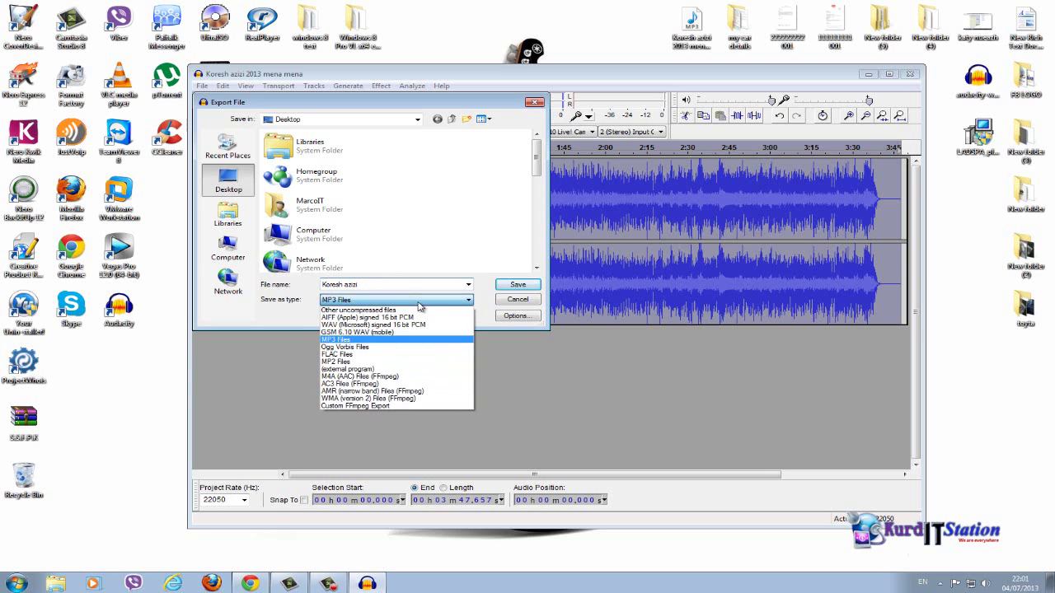
{"action": "left_click", "coordinate": [380, 340]}
{"action": "left_click", "coordinate": [517, 285]}
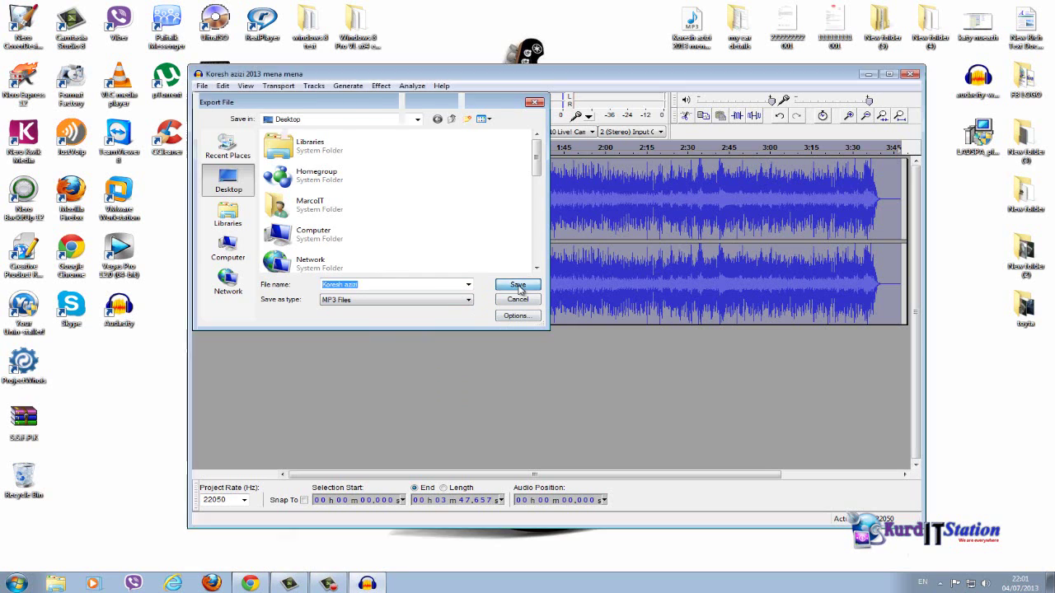
{"action": "left_click", "coordinate": [600, 439]}
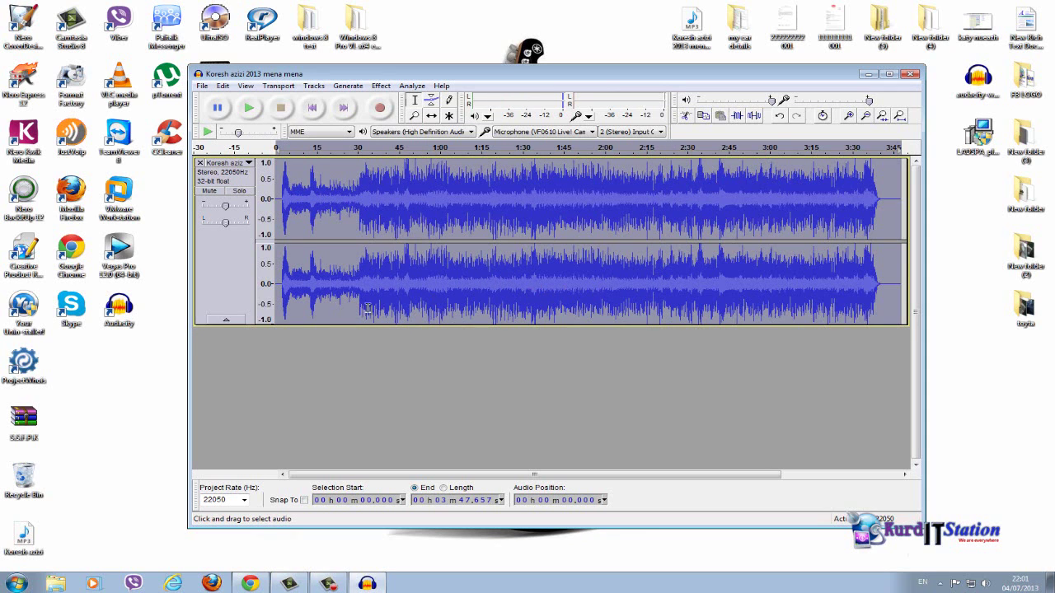
Move the exported MP3 beside the ProjectWhois icon on the desktop and play it in an enlarged player window, skipping ahead to about 0:24
{"action": "left_click_drag", "start_coordinate": [25, 544], "coordinate": [98, 375]}
{"action": "double_click", "coordinate": [86, 361]}
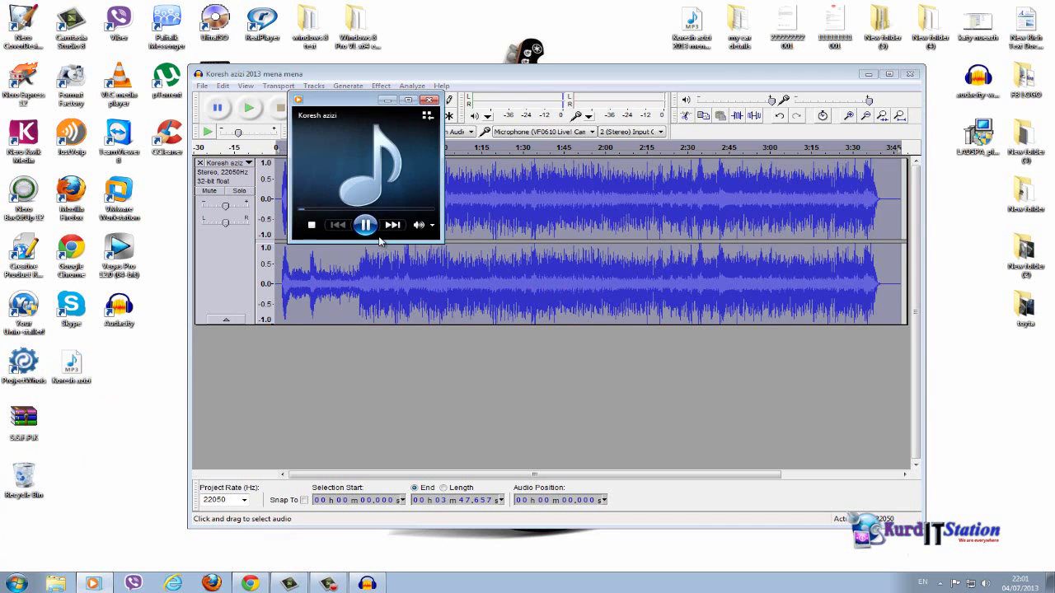
{"action": "left_click_drag", "start_coordinate": [442, 243], "coordinate": [595, 341]}
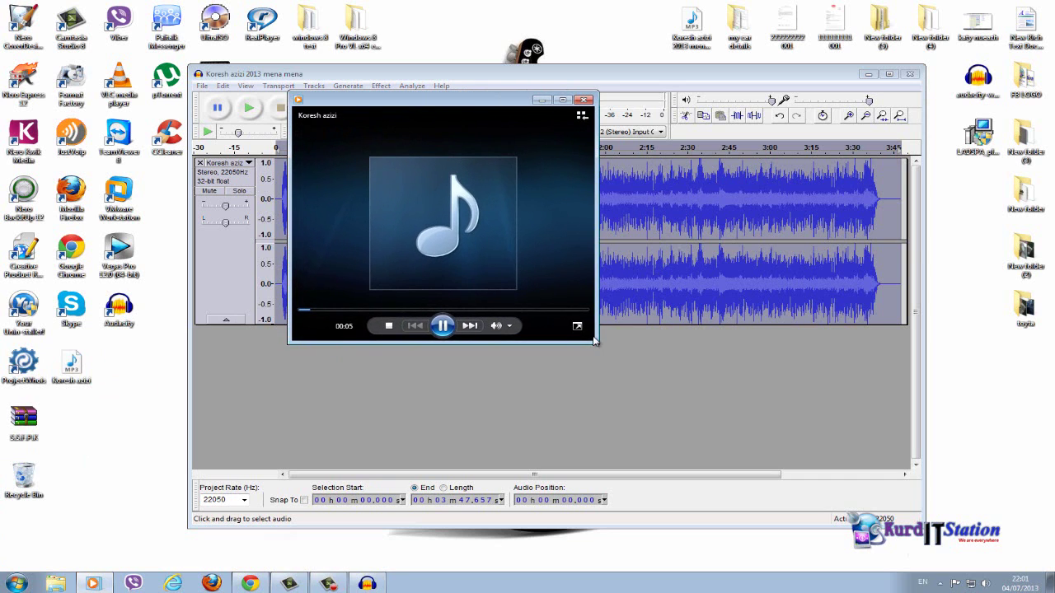
{"action": "left_click", "coordinate": [333, 310]}
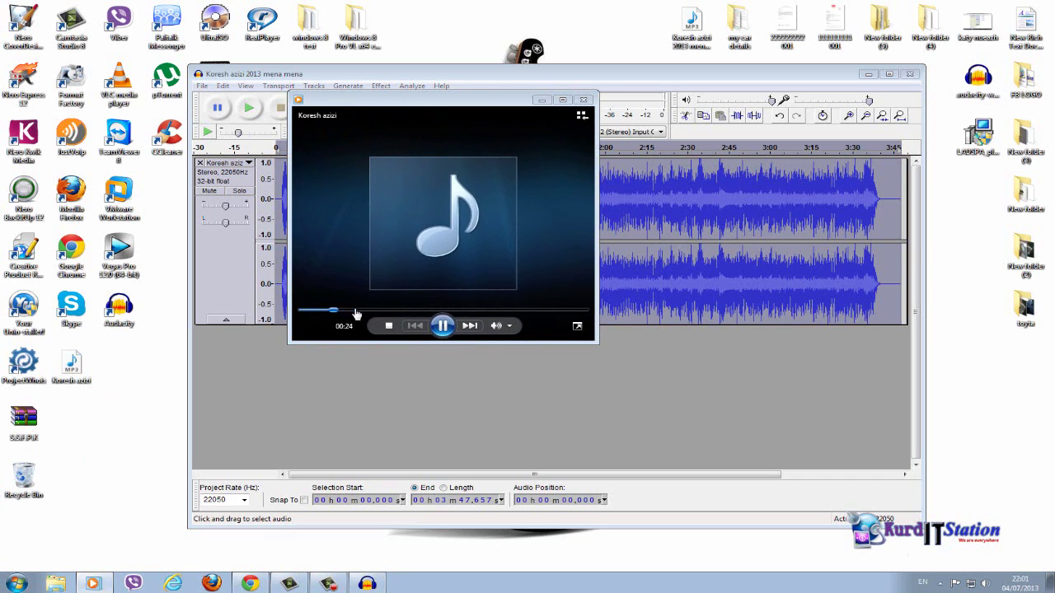
Skip further through the exported MP3 to about 1:26, listen to the result, pause playback and close the player
{"action": "left_click", "coordinate": [362, 311]}
{"action": "left_click", "coordinate": [403, 312]}
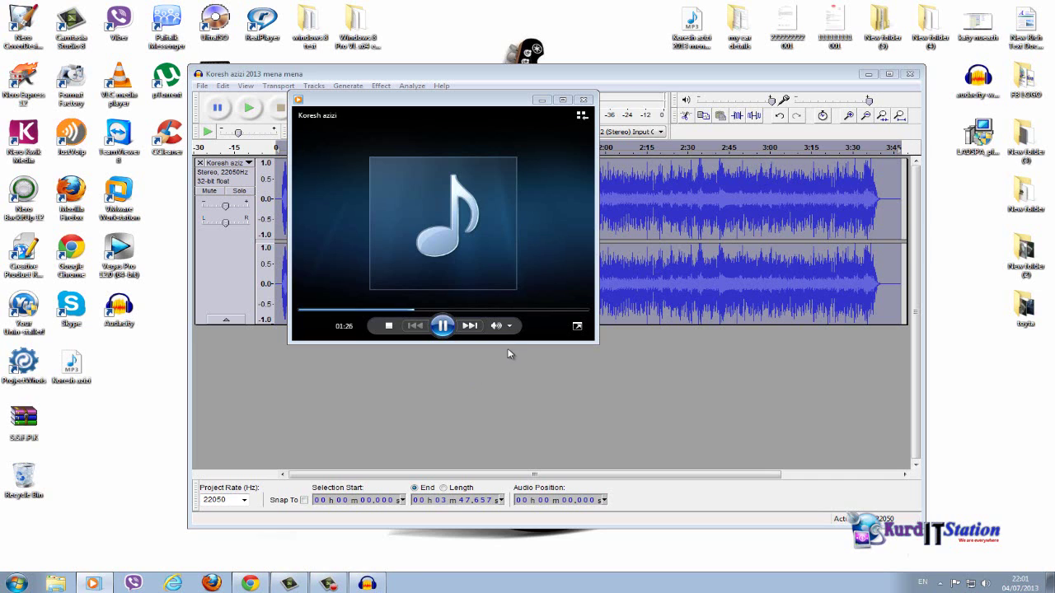
{"action": "left_click", "coordinate": [443, 326]}
{"action": "left_click", "coordinate": [584, 100]}
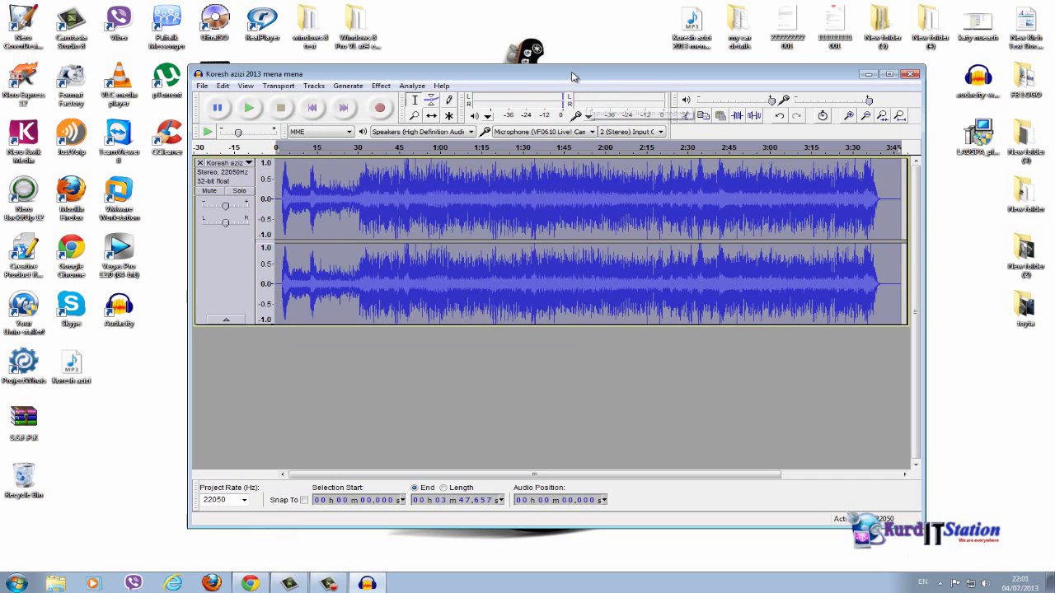
Close the Audacity project without saving changes and refresh the desktop
{"action": "left_click_drag", "start_coordinate": [574, 75], "coordinate": [557, 82]}
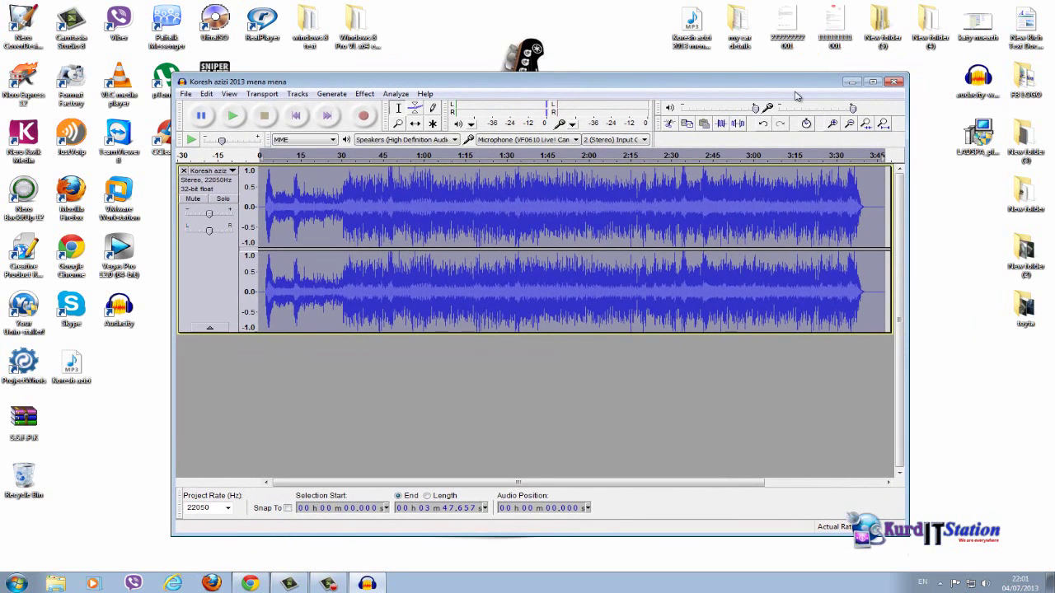
{"action": "left_click", "coordinate": [894, 83]}
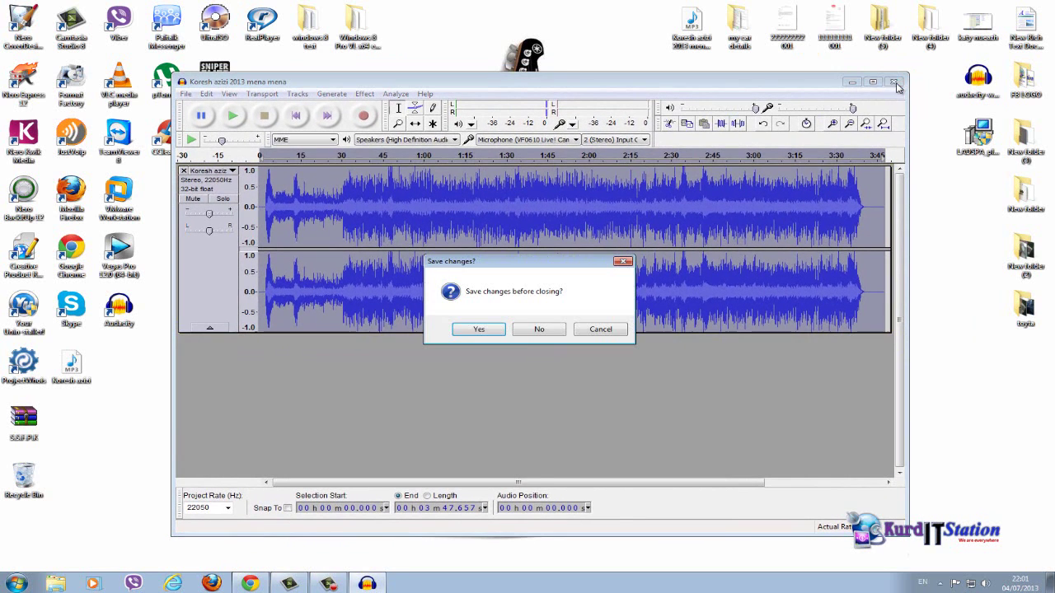
{"action": "left_click", "coordinate": [539, 329]}
{"action": "right_click", "coordinate": [458, 217]}
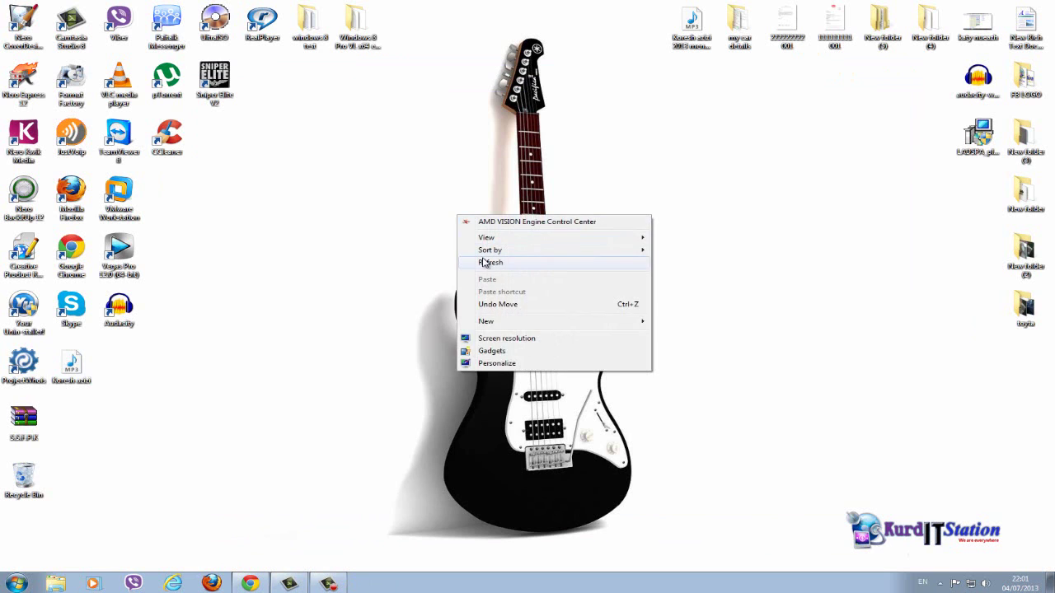
{"action": "left_click", "coordinate": [484, 262]}
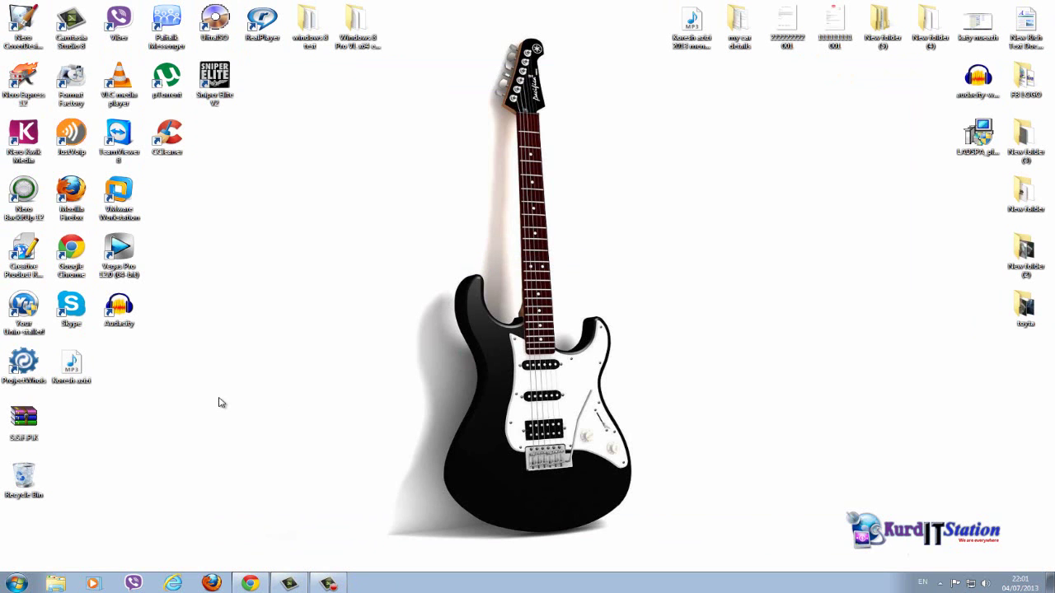